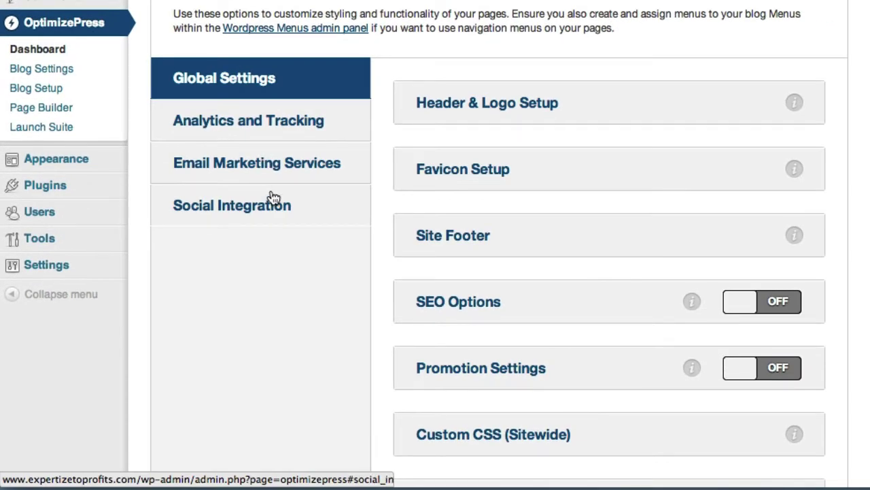
Examine the Header & Logo Setup options in Global Settings and the tracking code fields under Analytics and Tracking
scroll(295, 245, "down", 1)
scroll(294, 245, "down", 3)
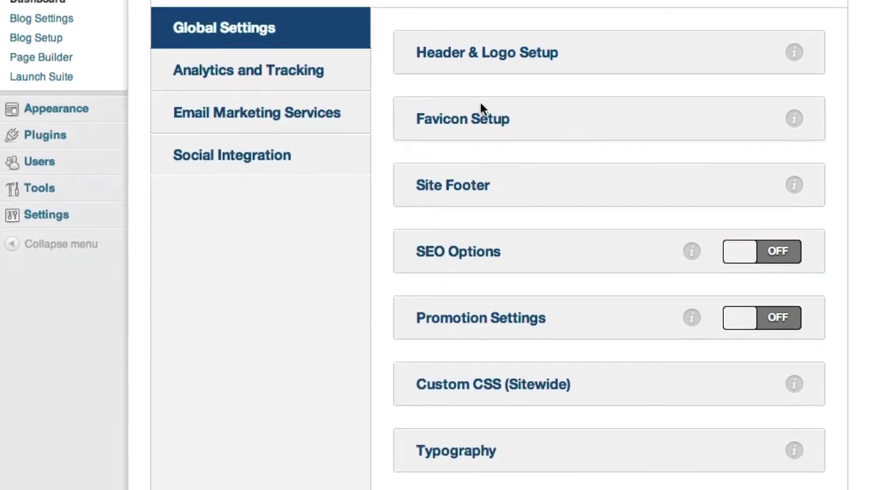
left_click(482, 51)
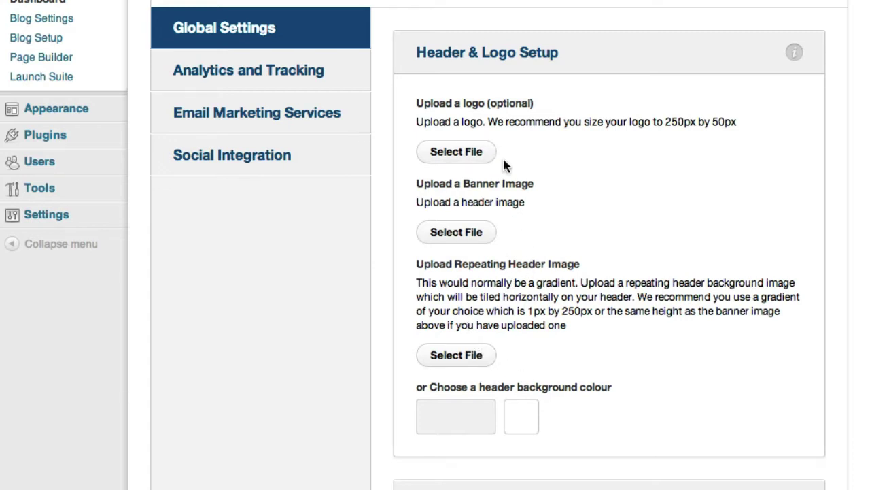
left_click(279, 75)
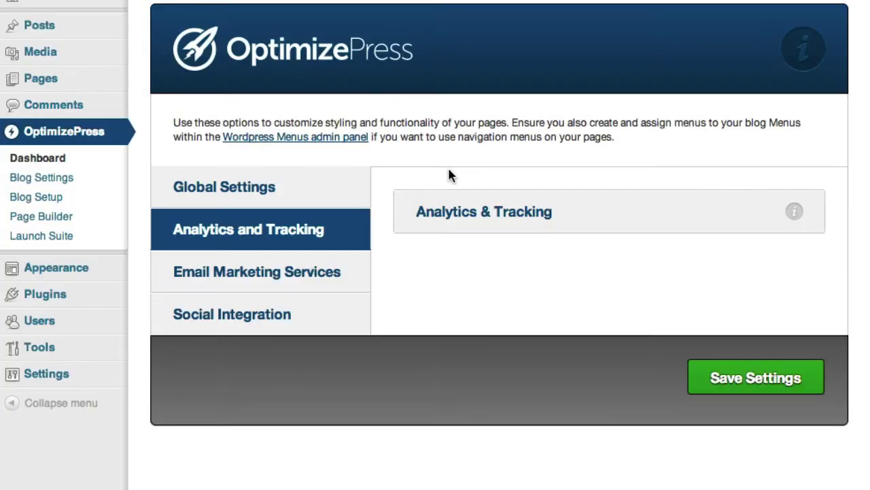
left_click(490, 219)
scroll(488, 215, "down", 5)
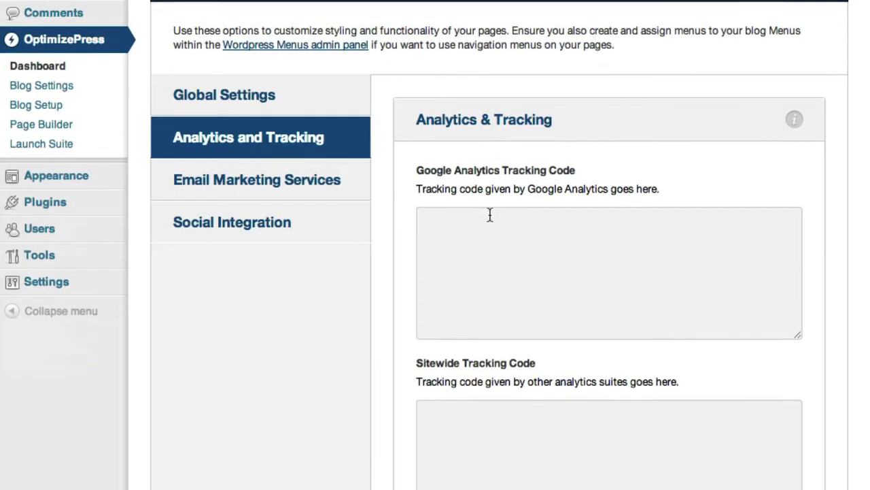
scroll(486, 187, "up", 2)
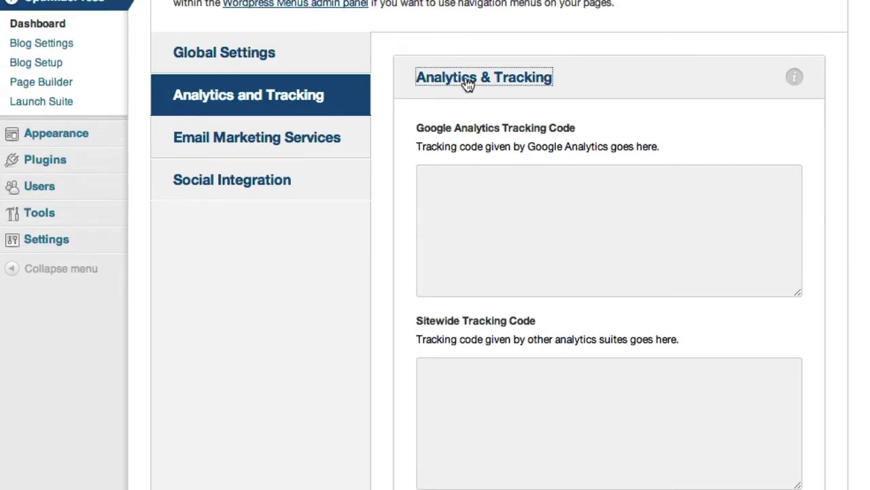
left_click(468, 82)
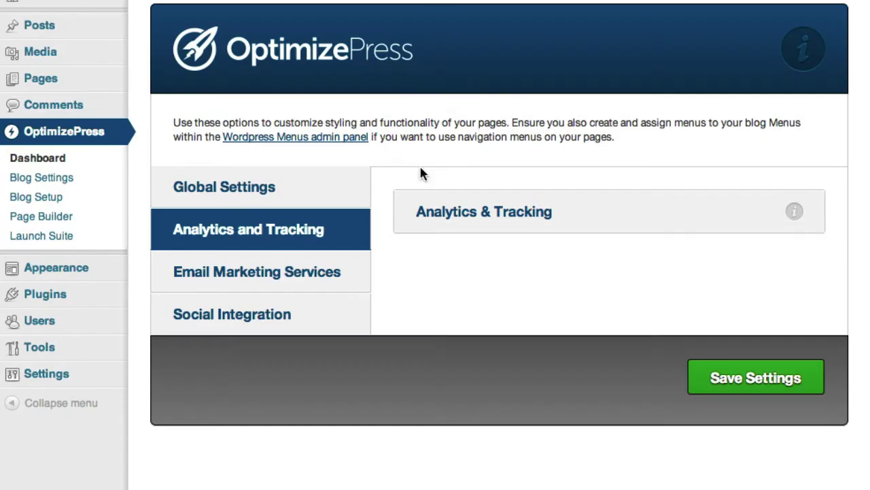
Examine the Aweber and iContact connection options under Email Marketing Services and the Facebook App ID setting under Social Integration
left_click(268, 279)
scroll(340, 283, "down", 1)
scroll(339, 278, "down", 4)
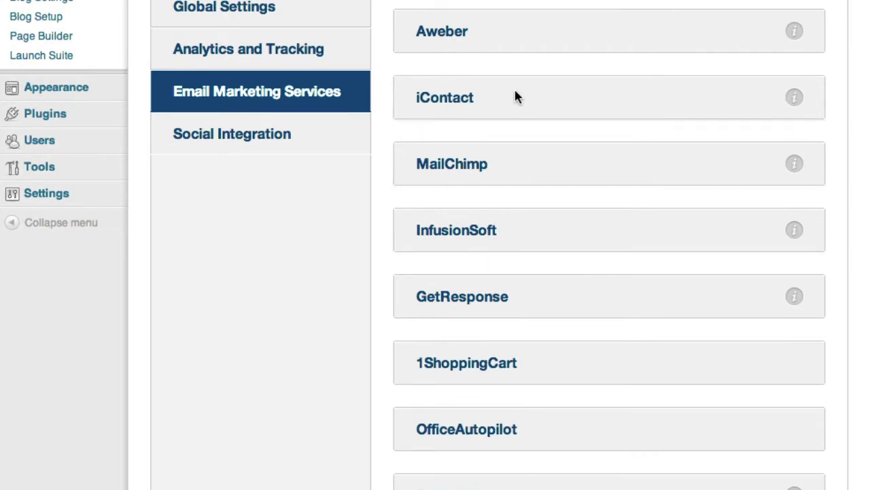
left_click(442, 34)
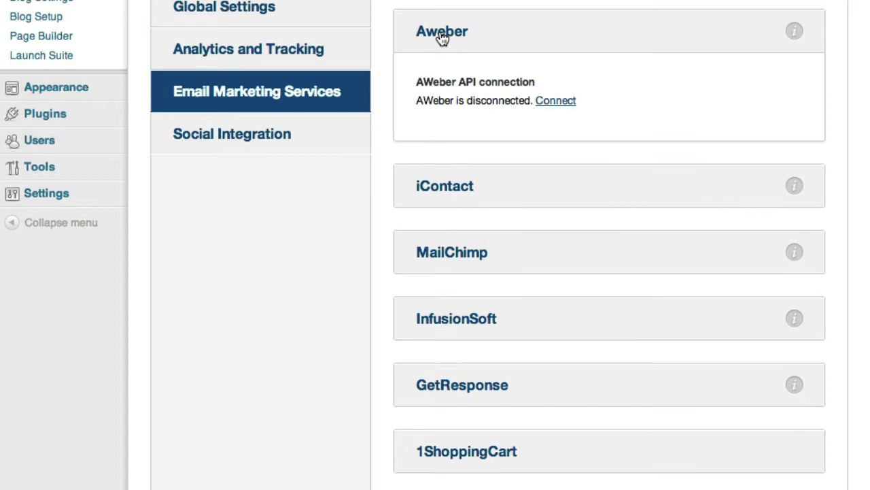
left_click(445, 188)
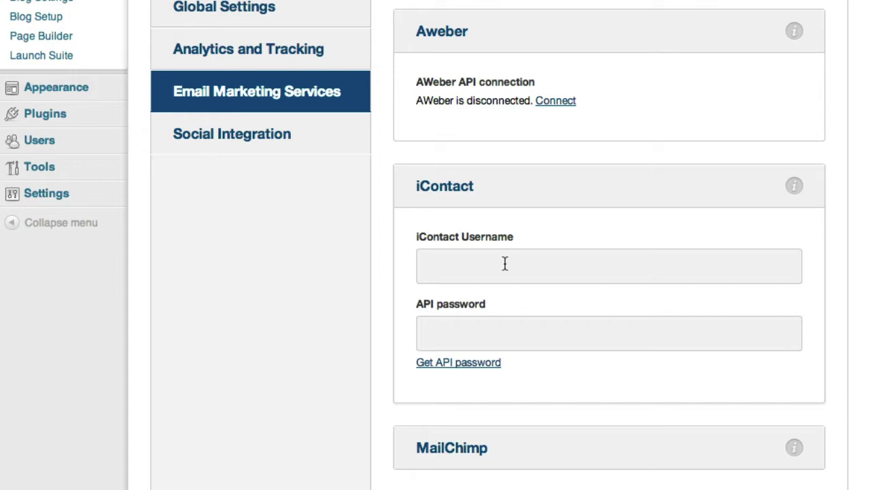
left_click(604, 34)
left_click(501, 109)
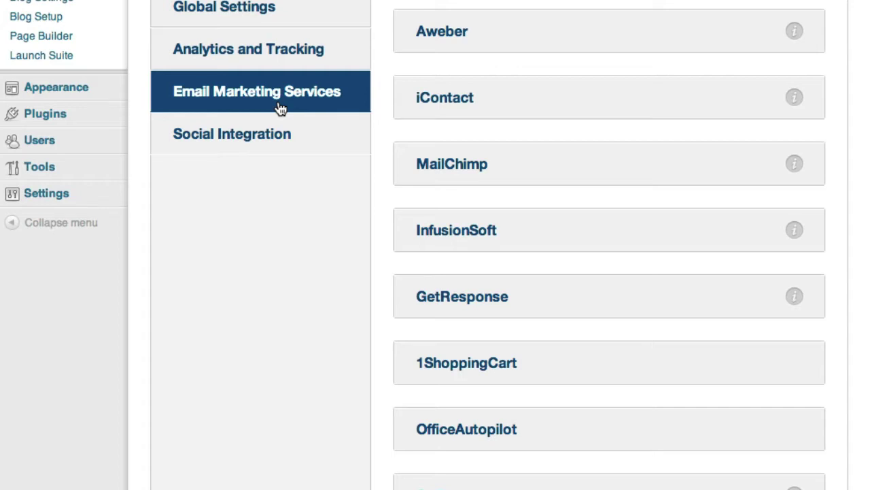
left_click(244, 140)
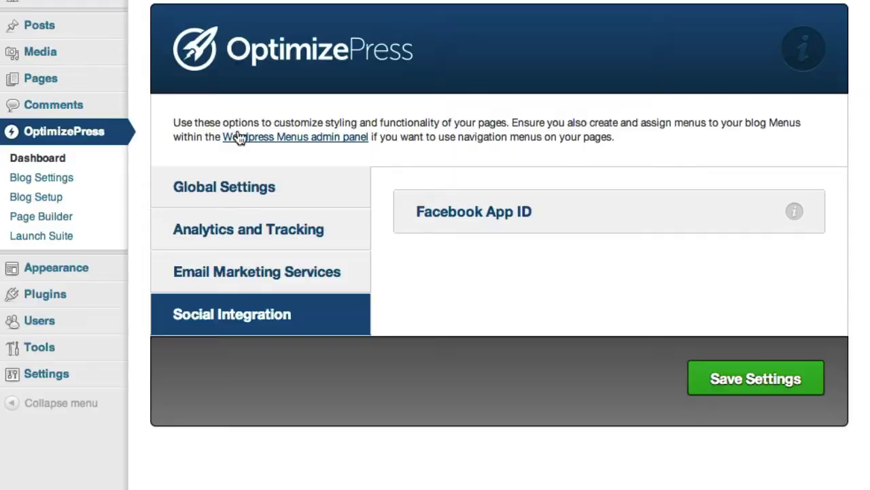
left_click(472, 219)
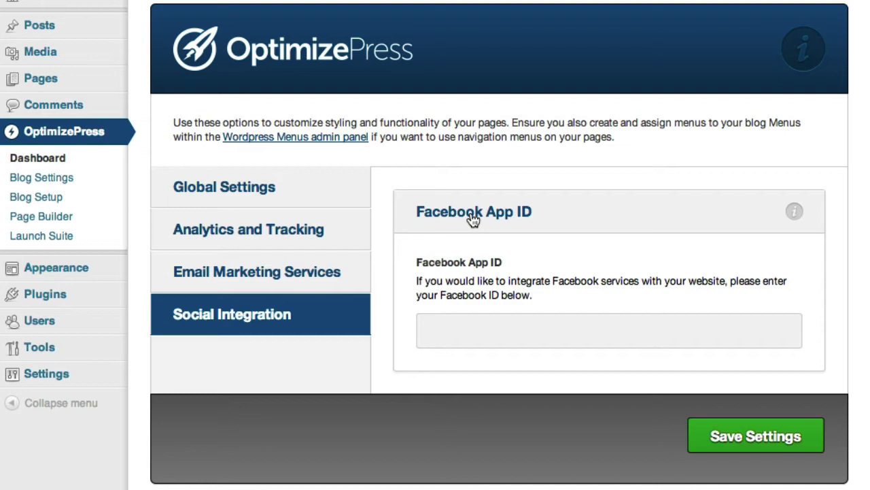
Start Blog Setup, choose Theme 2 as the theme style, and continue to the branding step
left_click(34, 202)
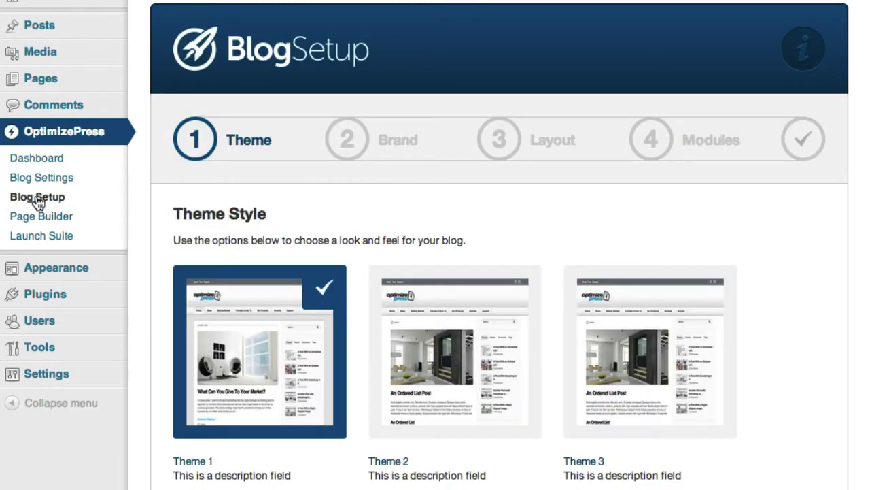
scroll(700, 262, "down", 3)
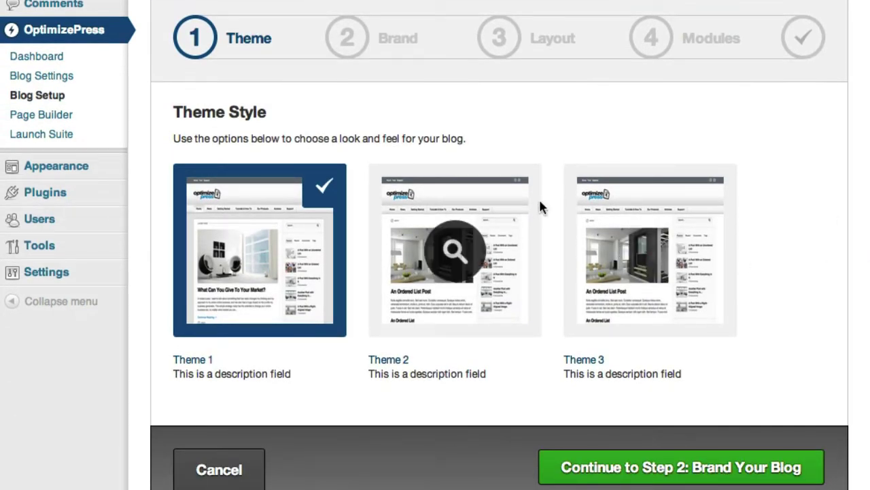
left_click(447, 316)
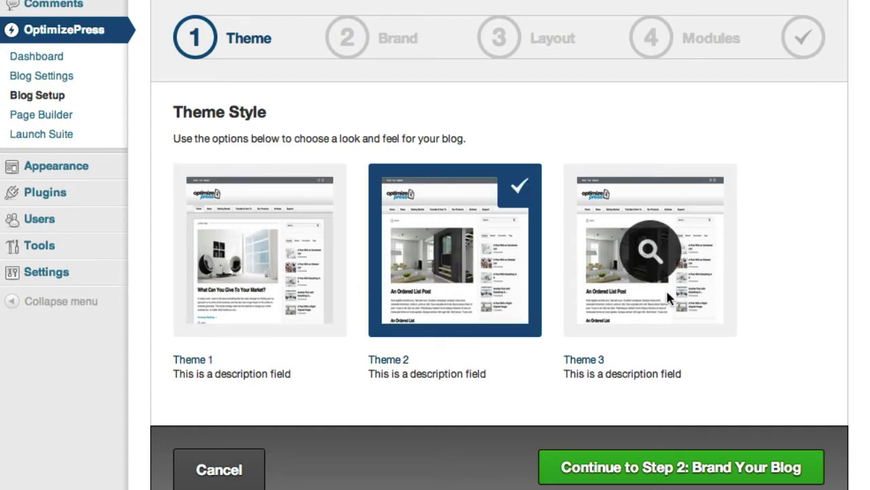
left_click(608, 476)
Upload logo11.png from the computer and insert it as the logo in the blog header setup
scroll(682, 351, "down", 4)
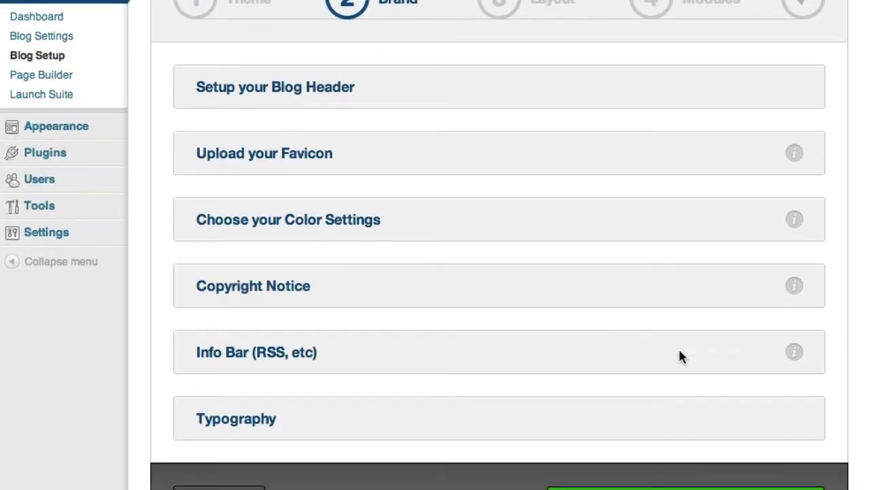
left_click(318, 88)
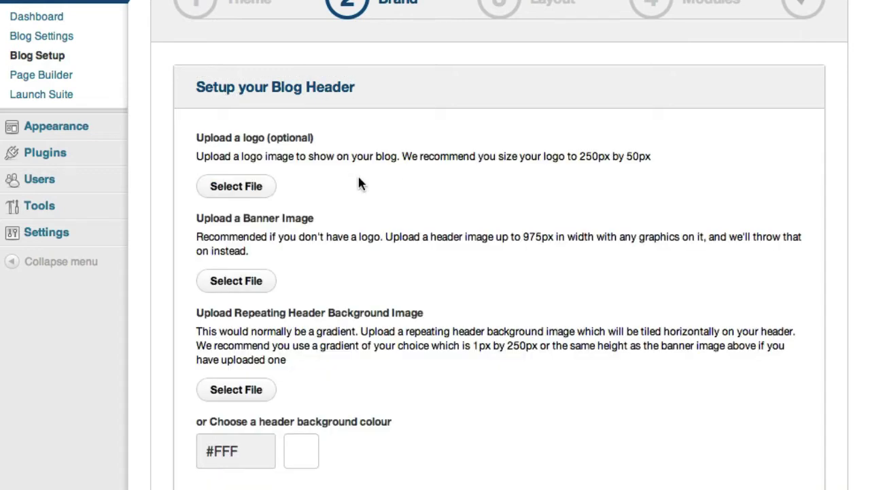
left_click(233, 193)
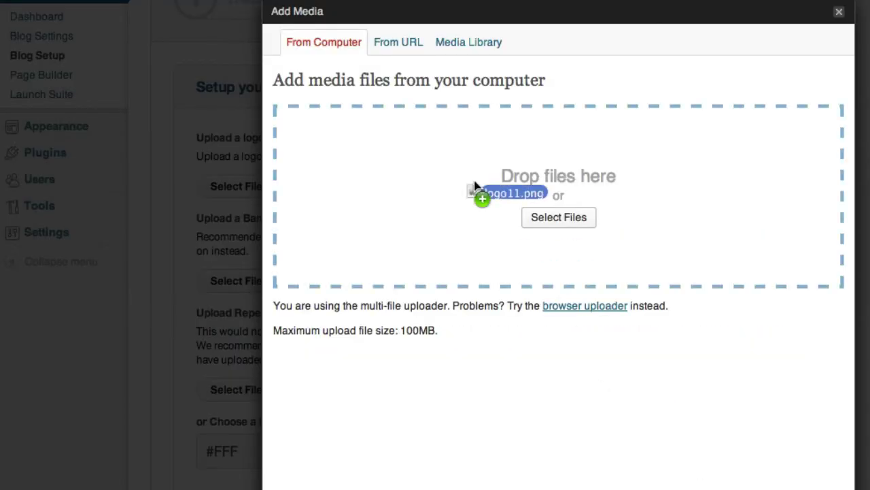
left_click_drag(474, 185, 405, 158)
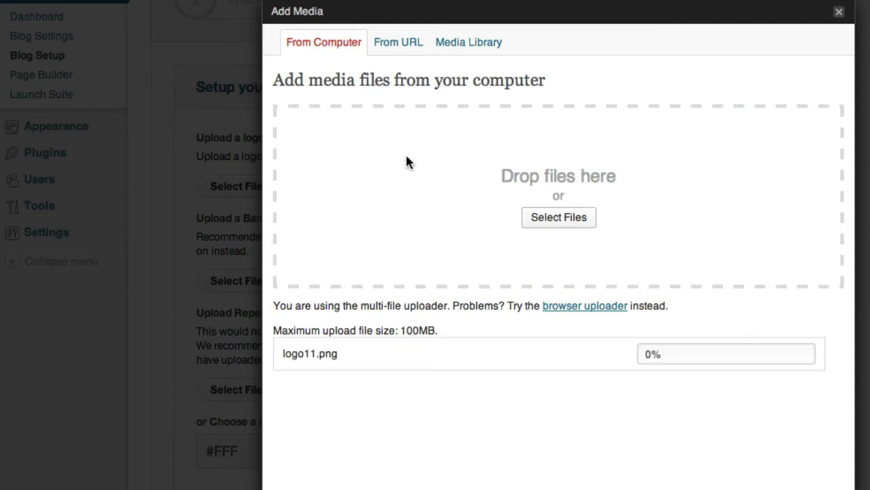
scroll(499, 340, "down", 10)
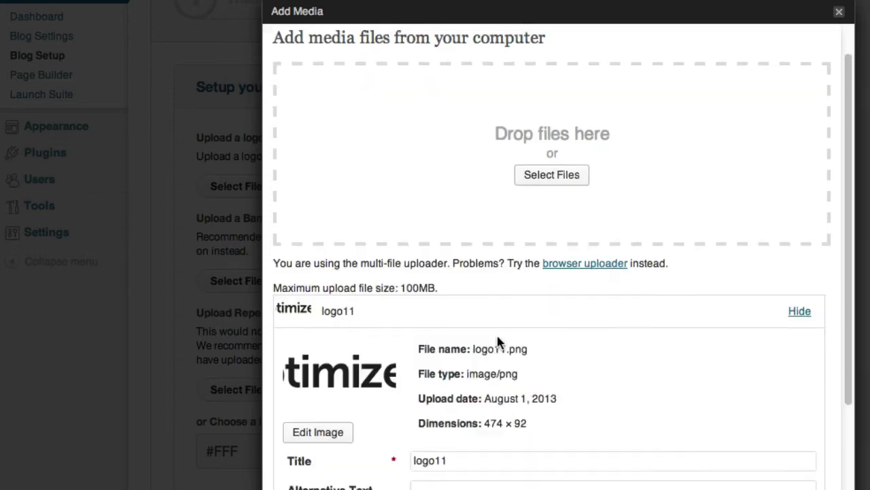
scroll(463, 408, "down", 2)
left_click(457, 451)
scroll(596, 178, "up", 10)
scroll(592, 183, "up", 3)
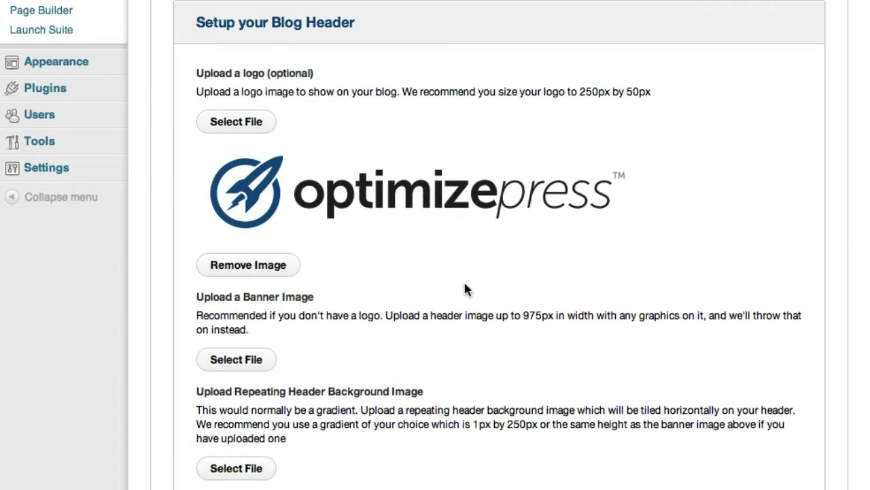
Review the banner image, repeating background and background colour options of the blog header, and collapse the section
scroll(469, 289, "down", 4)
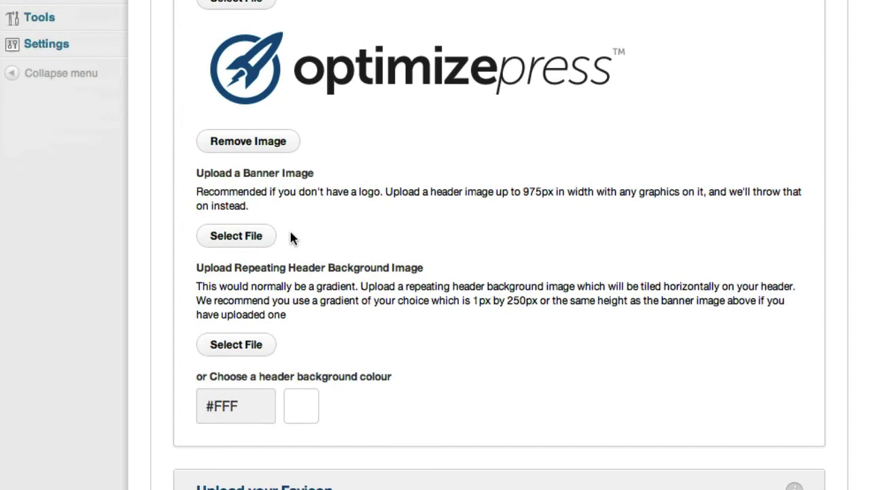
left_click_drag(523, 193, 543, 195)
left_click(459, 231)
scroll(428, 221, "down", 3)
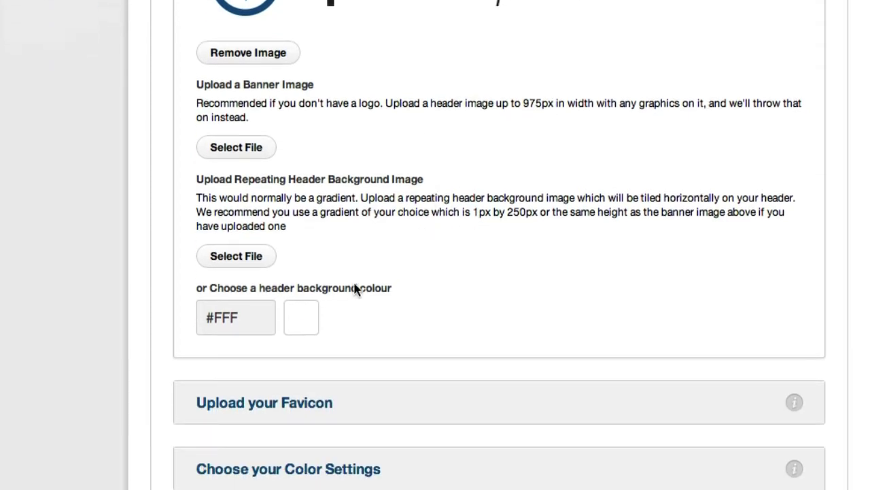
scroll(261, 317, "down", 3)
scroll(278, 313, "up", 10)
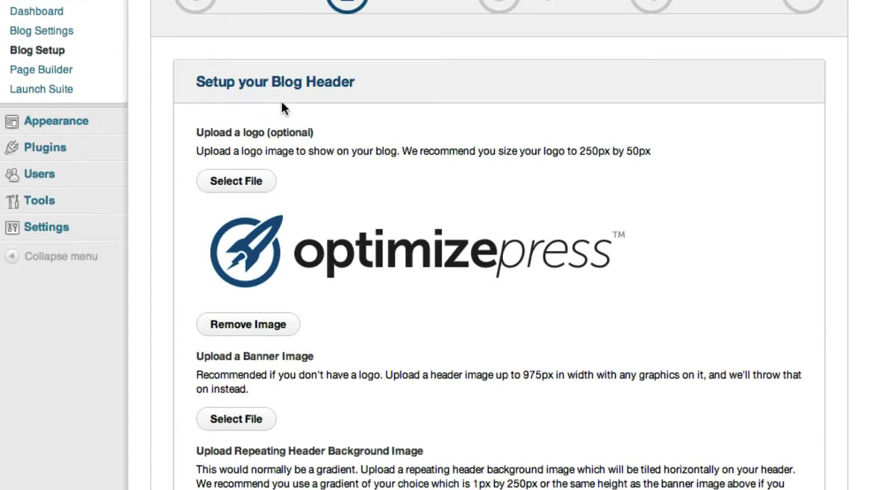
left_click(254, 87)
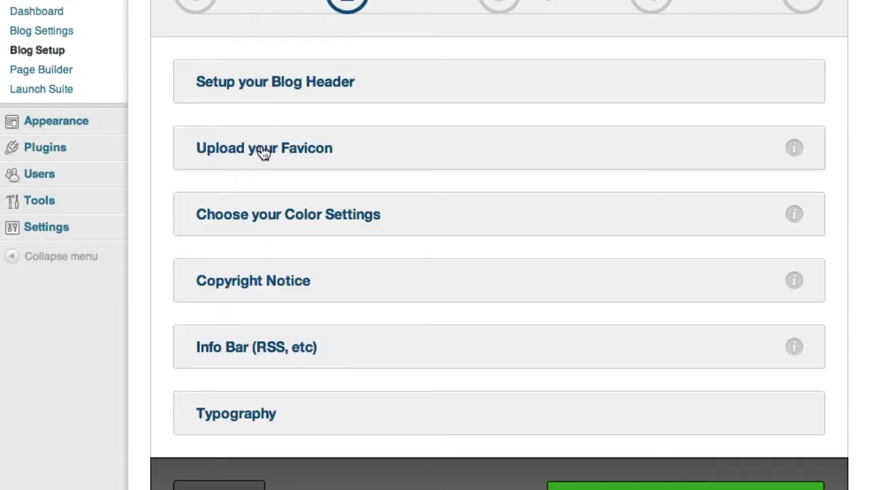
Examine the blog's colour settings and its footer copyright notice in the branding step
left_click(256, 226)
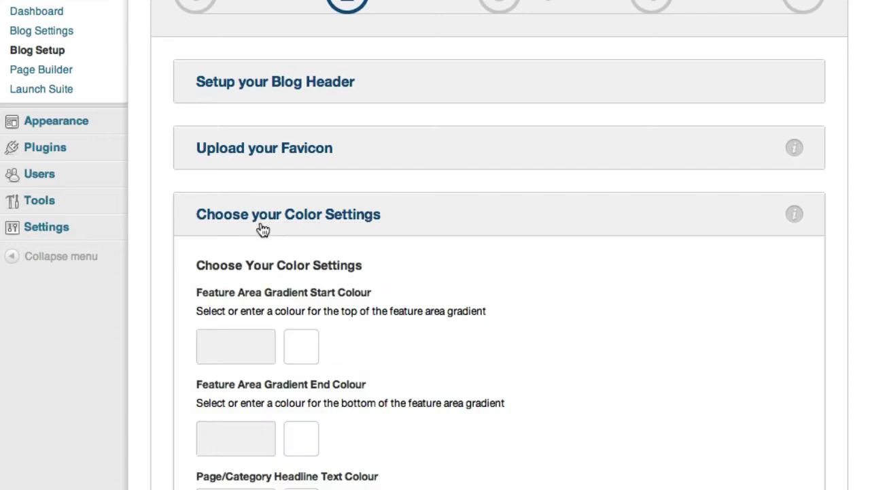
scroll(400, 276, "down", 2)
scroll(401, 280, "down", 1)
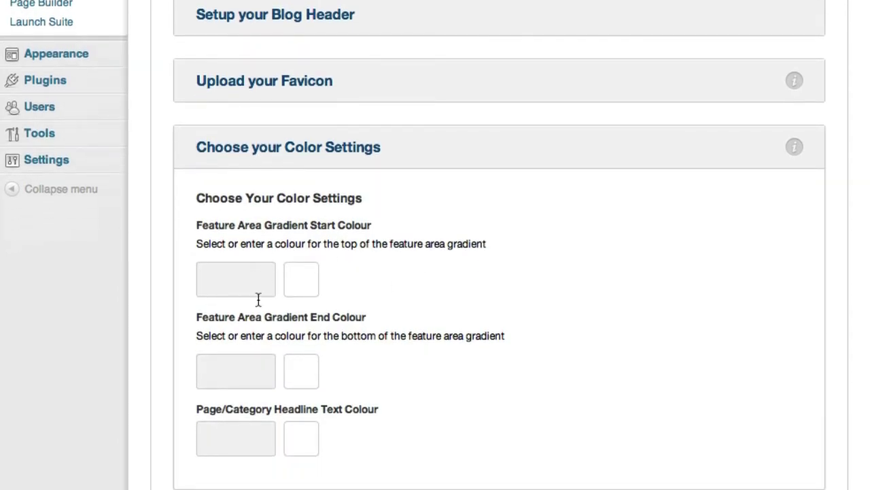
left_click(301, 150)
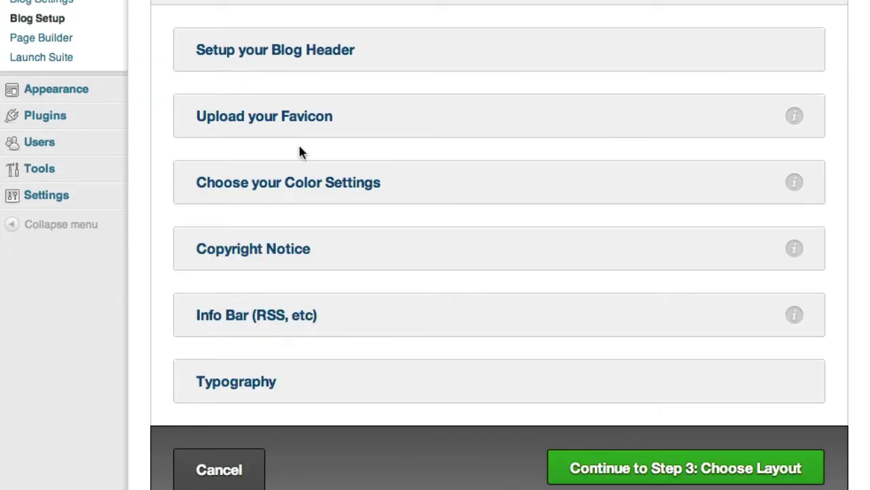
left_click(268, 252)
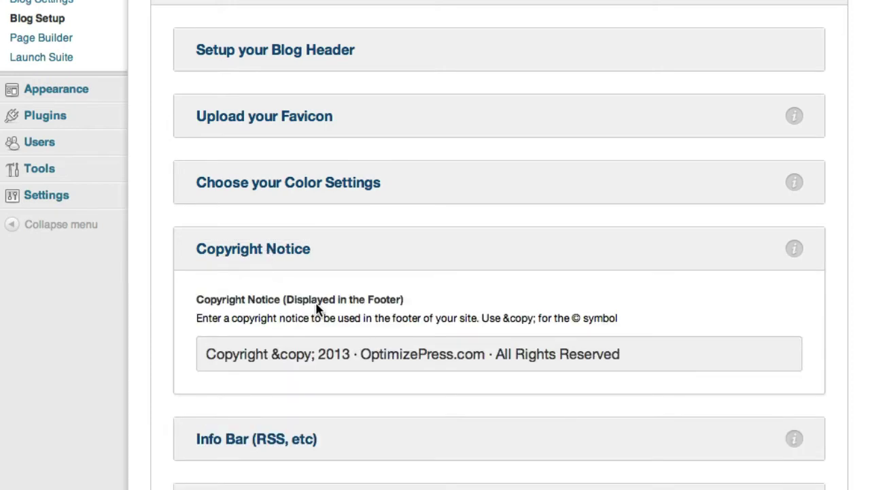
left_click(255, 252)
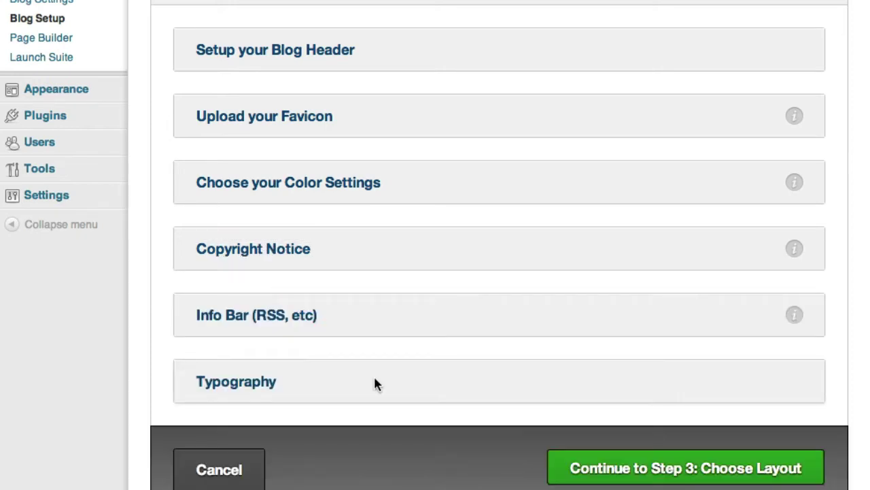
Examine the Info Bar link fields and the typography settings for the site title, tagline, paragraphs and headings
left_click(217, 317)
scroll(387, 330, "down", 3)
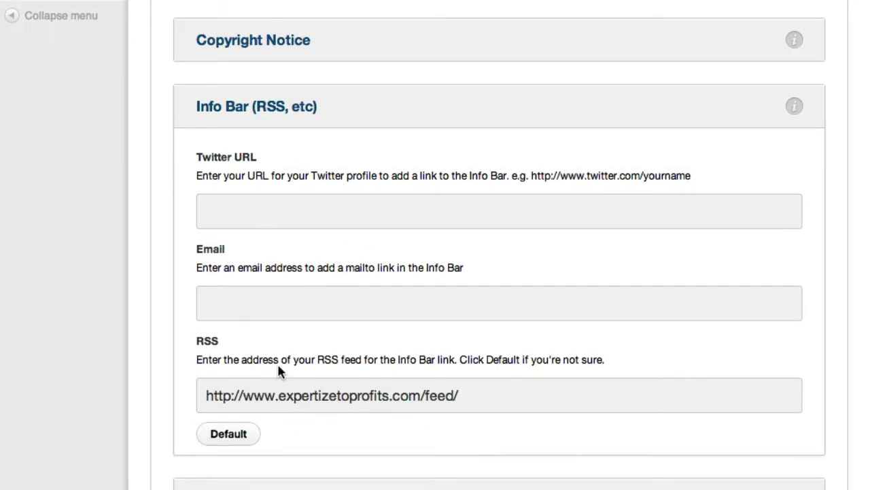
scroll(282, 369, "up", 3)
left_click(246, 309)
left_click(241, 388)
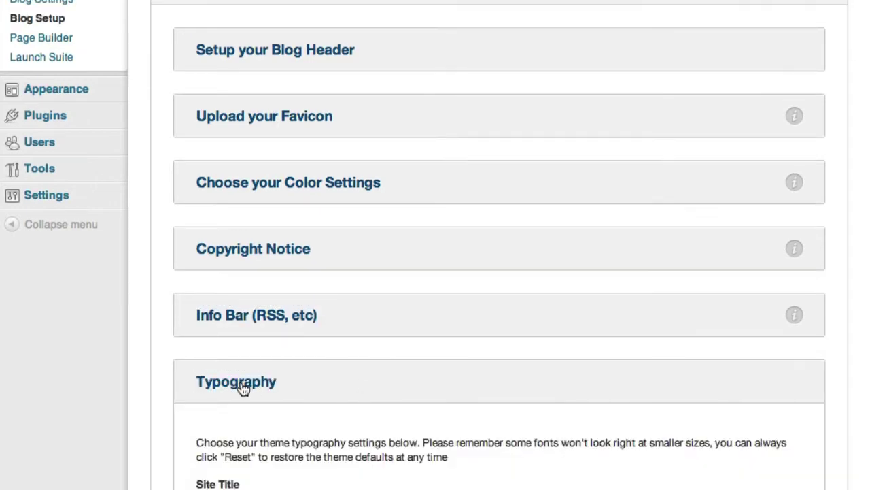
scroll(156, 388, "down", 5)
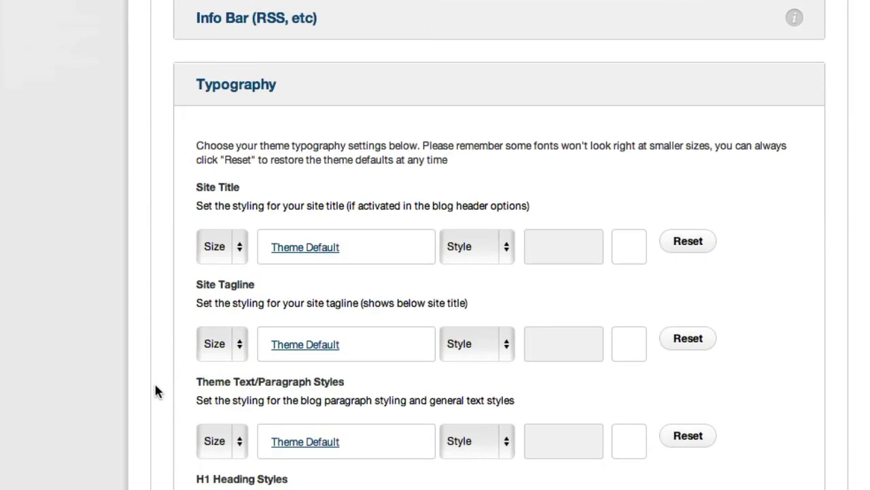
scroll(155, 391, "down", 4)
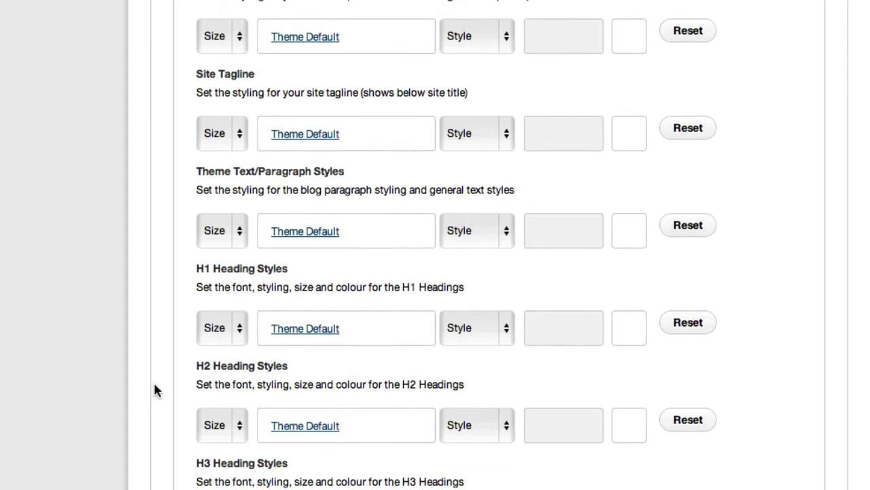
scroll(155, 379, "up", 1)
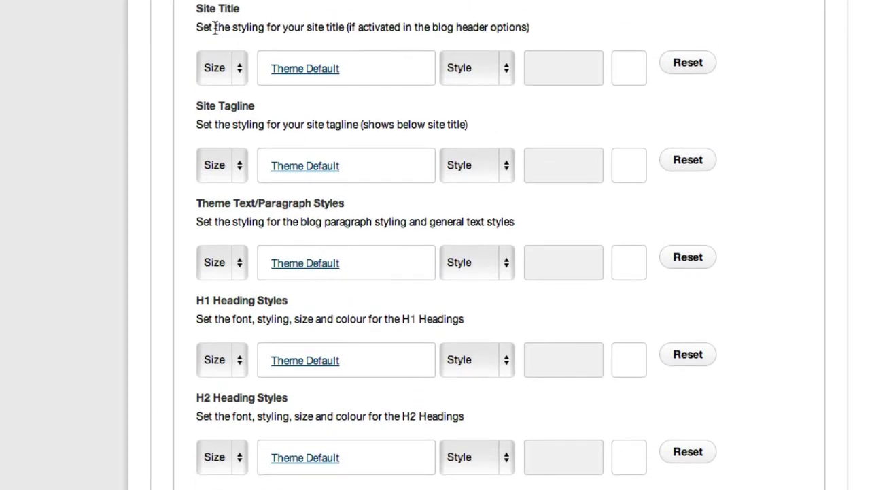
Browse the default and Google fonts available for the site title, and close the font list without changing it
left_click(359, 71)
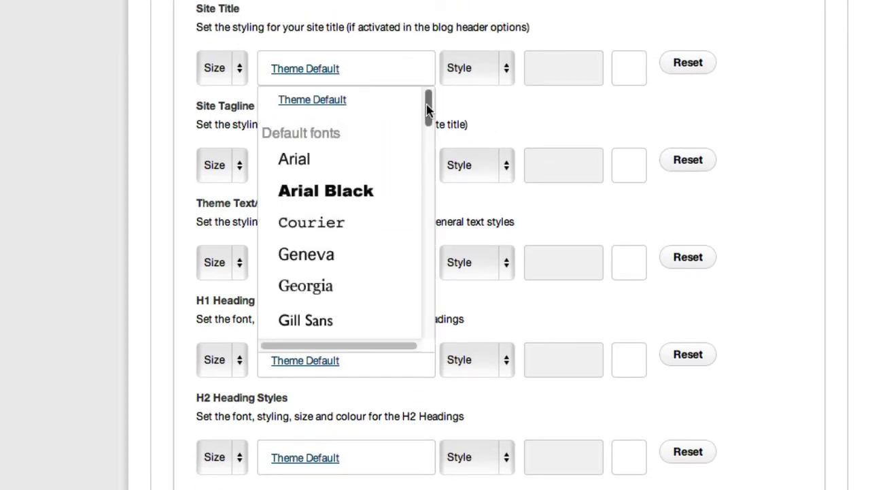
left_click_drag(427, 109, 429, 163)
left_click_drag(427, 167, 428, 199)
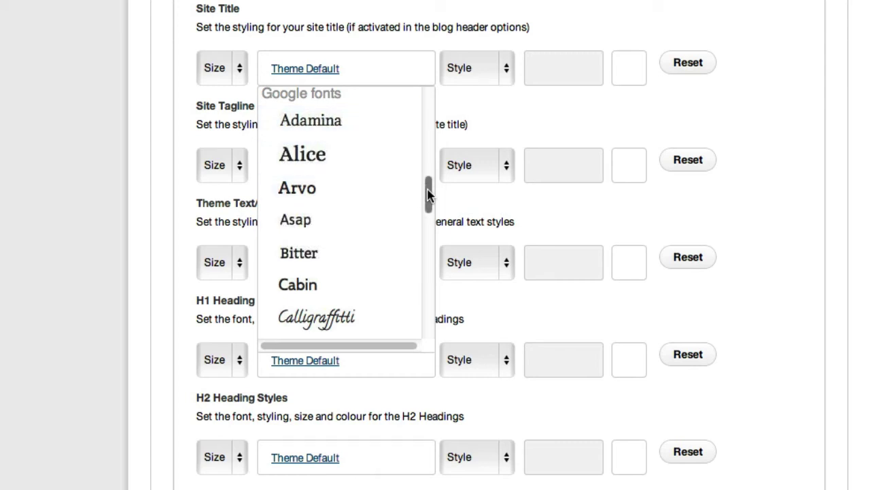
left_click_drag(428, 196, 427, 99)
left_click(278, 88)
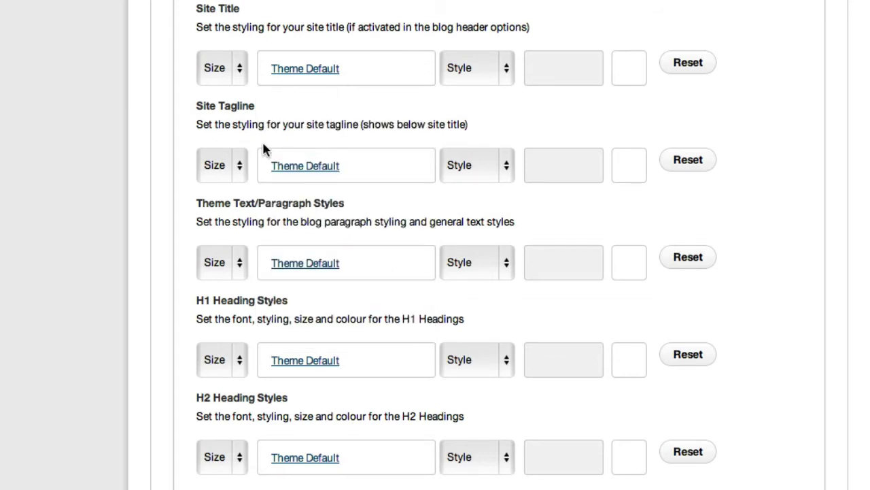
Examine the typography rows down to the H6 headings and the site title's style and colour options
scroll(313, 214, "down", 3)
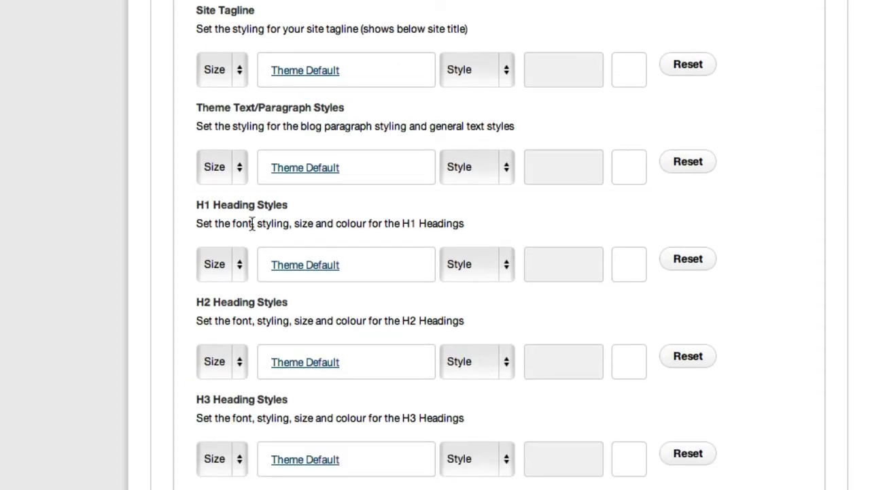
scroll(245, 227, "down", 10)
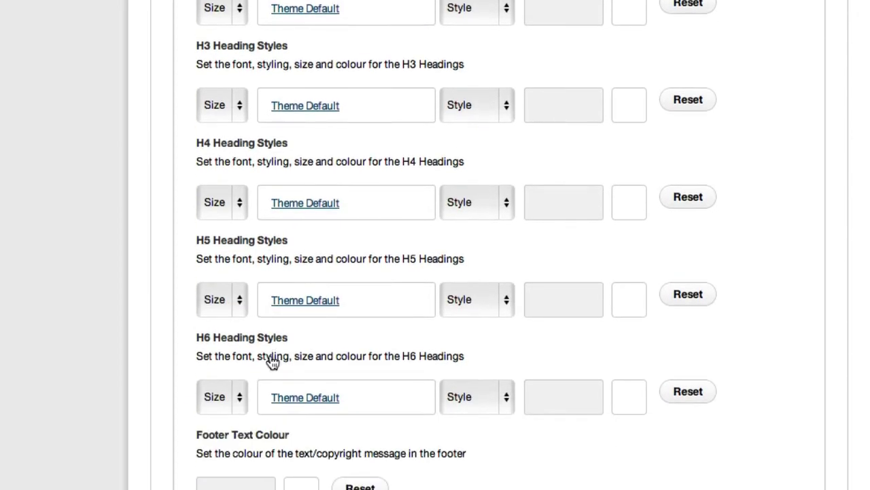
scroll(259, 317, "up", 12)
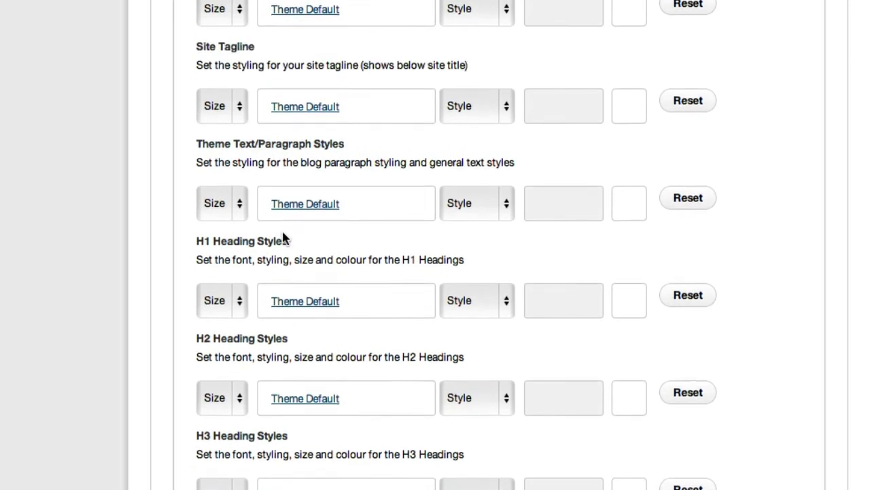
scroll(284, 237, "up", 8)
left_click(484, 295)
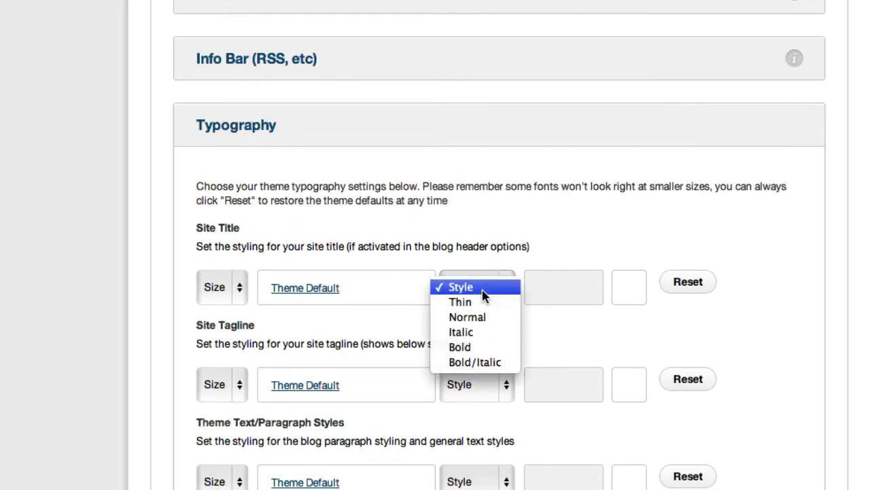
left_click(533, 223)
left_click(564, 290)
left_click(626, 237)
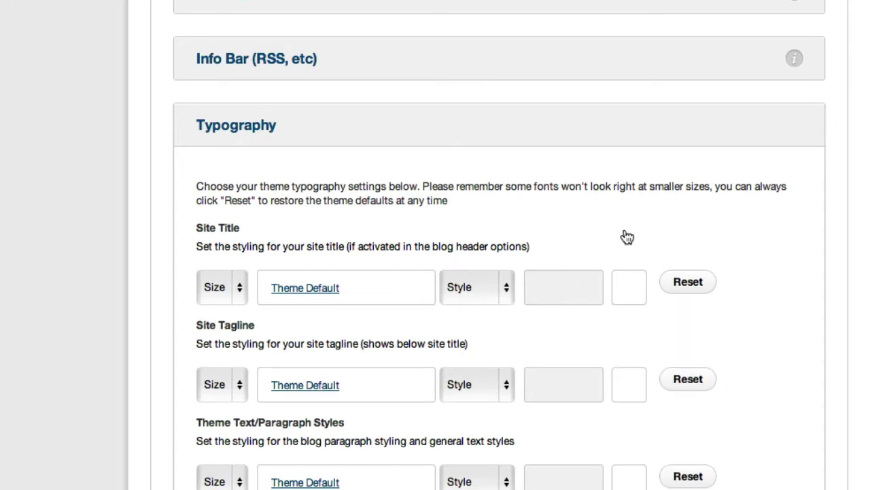
Collapse the Typography section and continue to the wizard's Layout step
scroll(581, 249, "down", 3)
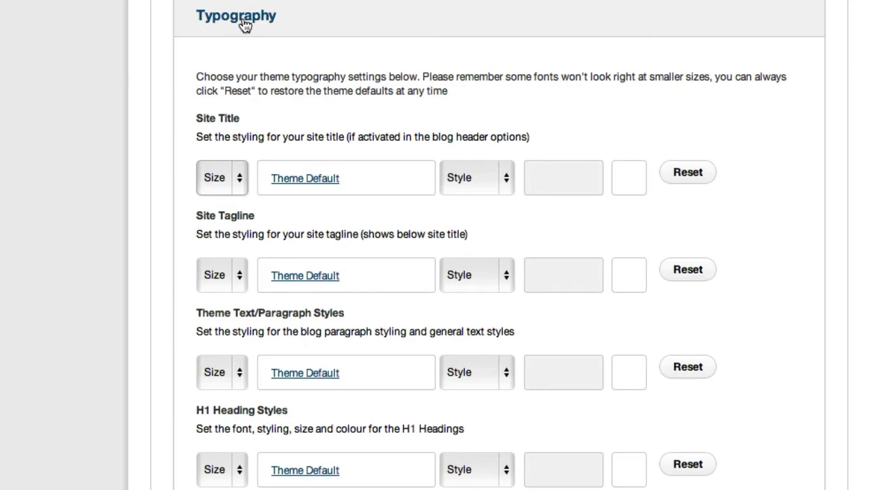
left_click(243, 23)
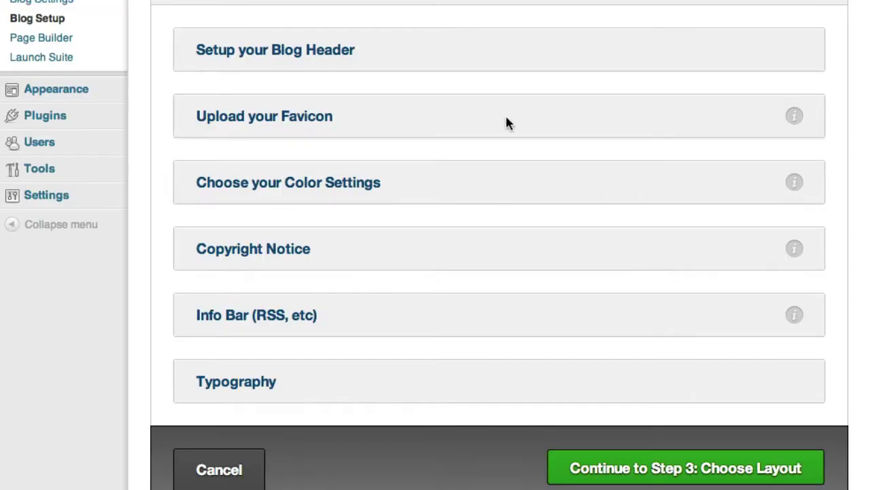
left_click(630, 473)
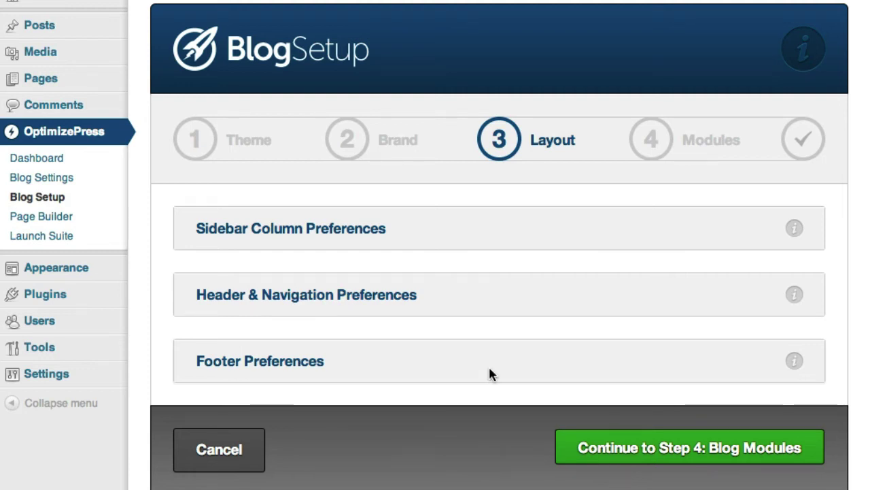
Review the sidebar position layouts and main sidebar width in Sidebar Column Preferences, and collapse the section
left_click(280, 231)
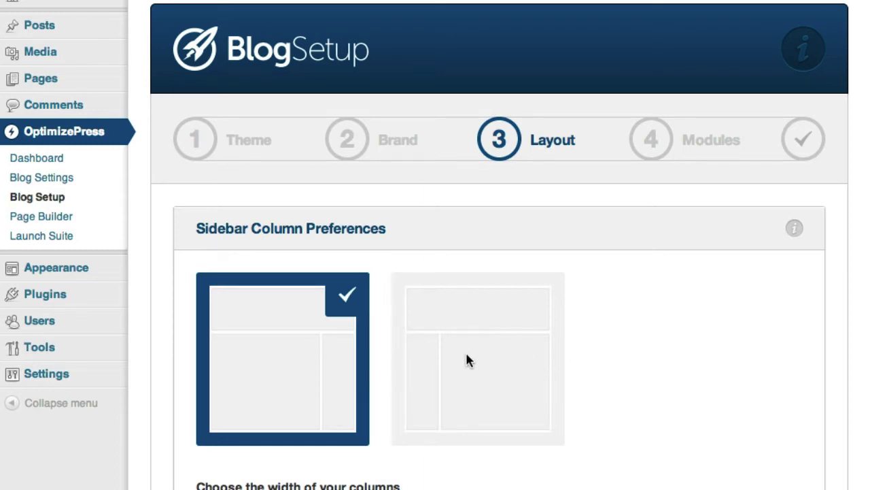
scroll(324, 367, "down", 3)
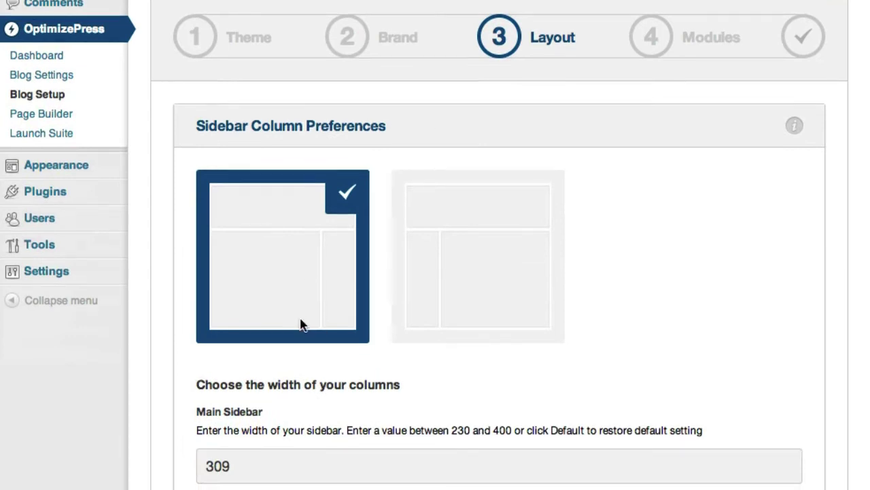
scroll(301, 324, "down", 5)
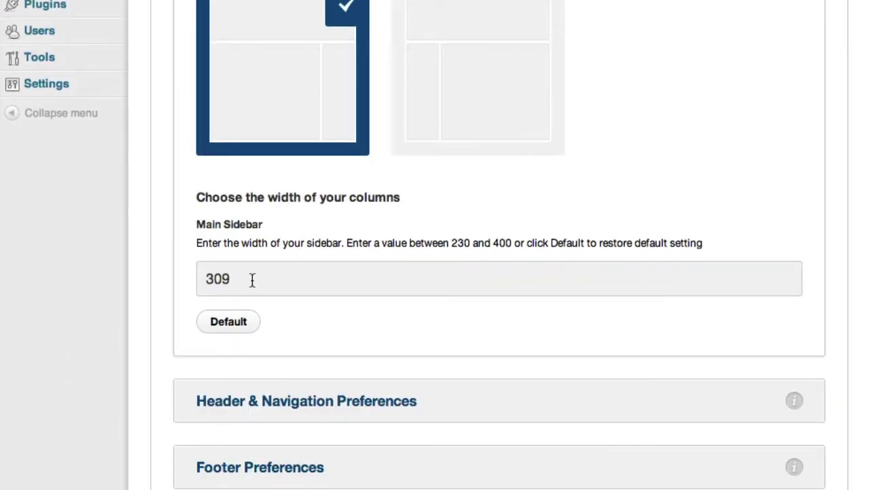
double_click(230, 277)
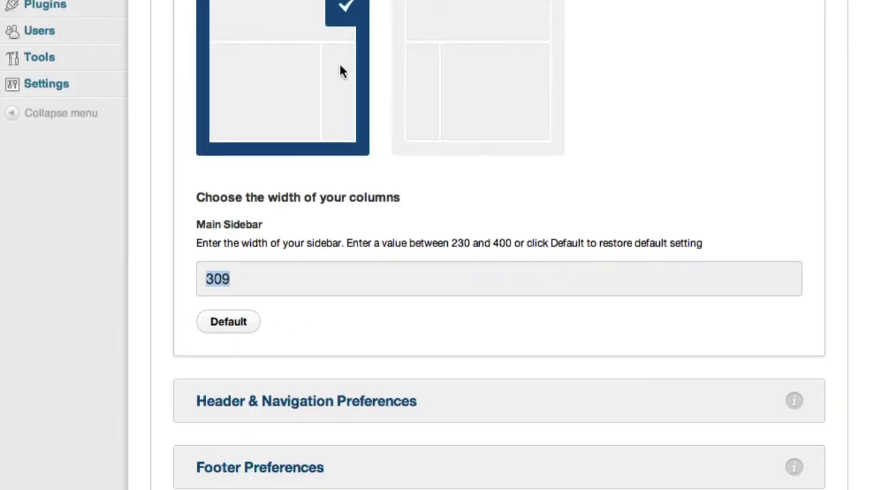
left_click(265, 277)
scroll(278, 284, "up", 3)
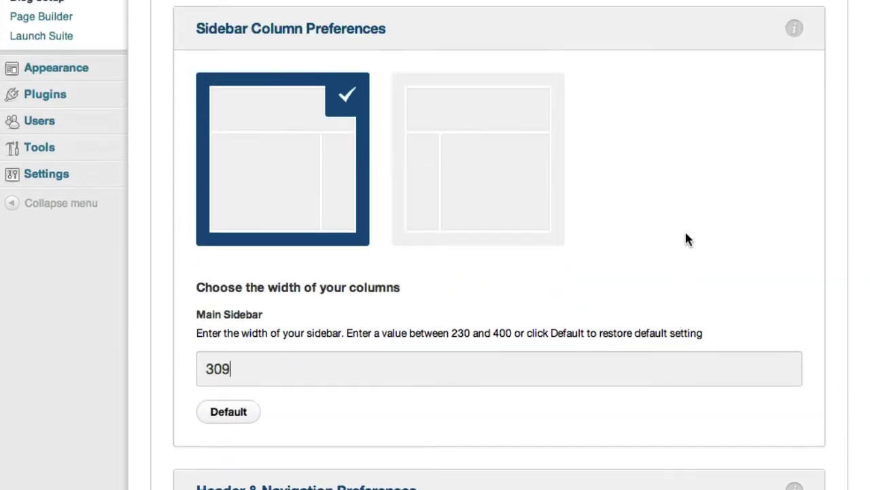
left_click(322, 33)
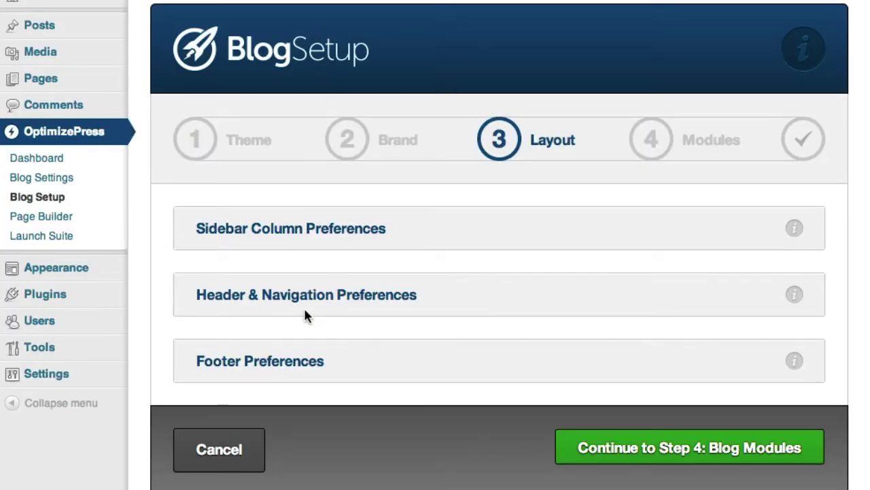
Set the blog header layout to Alongside Logo in the Header & Navigation Preferences
left_click(261, 300)
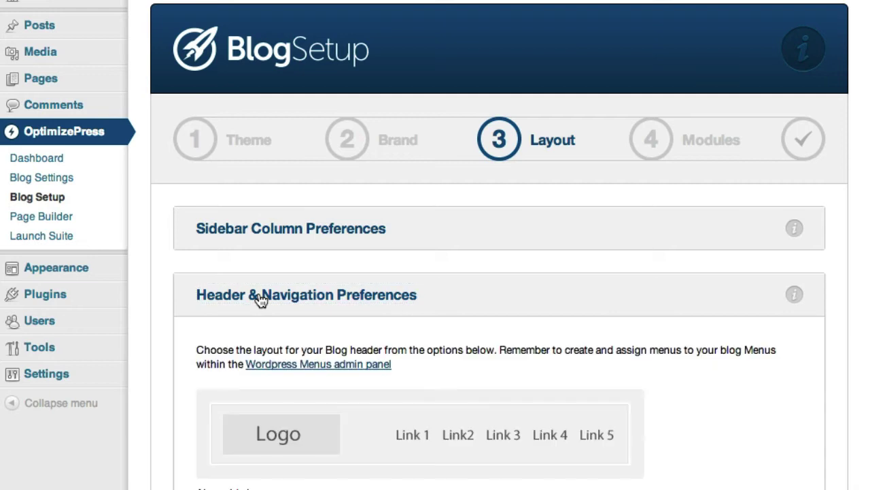
scroll(263, 299, "down", 5)
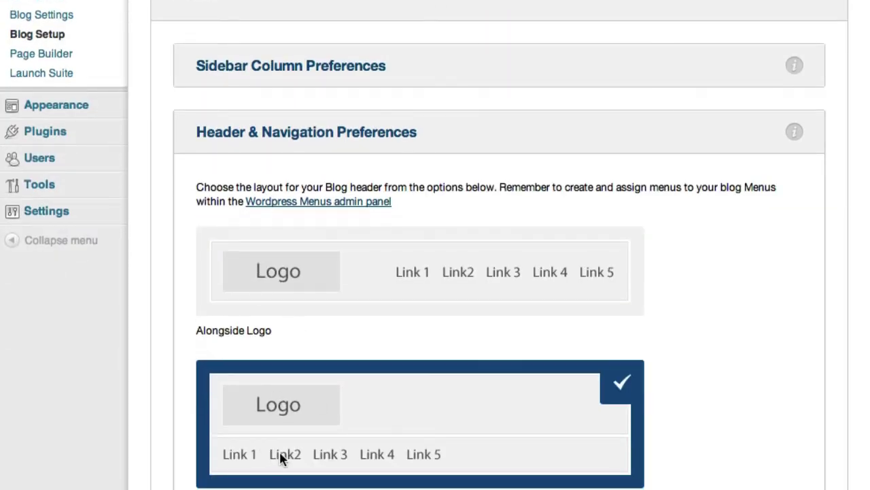
scroll(270, 458, "down", 3)
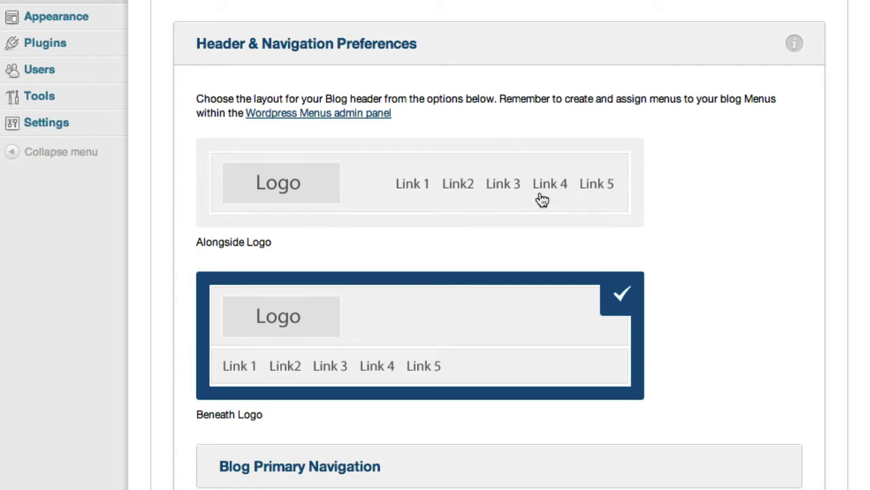
left_click(465, 195)
Examine the font, background and link colour options of the Blog Top Navigation, and collapse the section
scroll(537, 251, "down", 5)
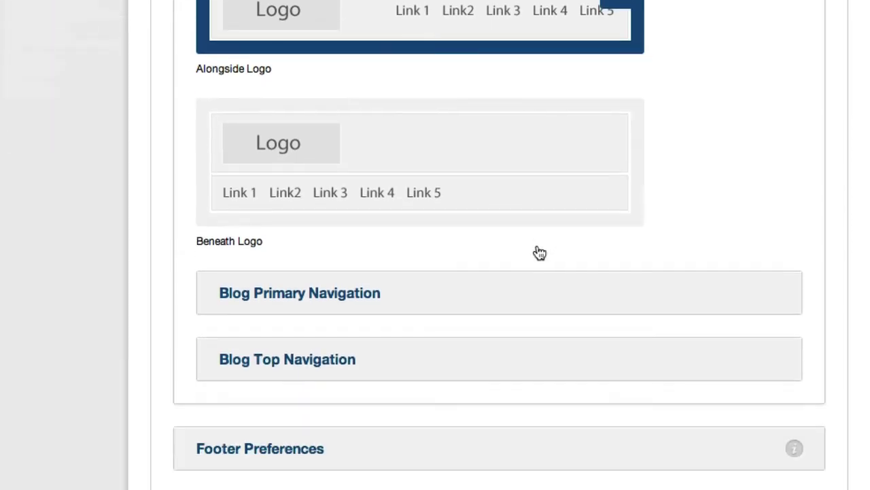
scroll(323, 211, "down", 3)
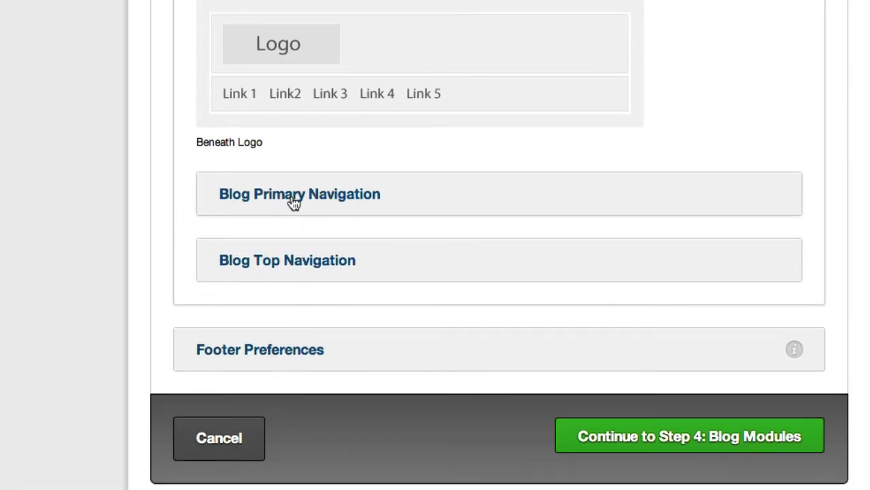
scroll(297, 264, "down", 2)
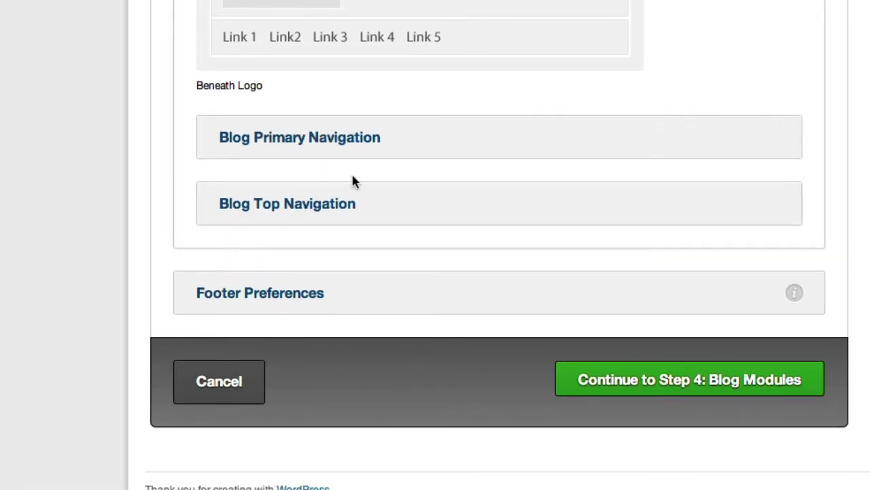
left_click(282, 204)
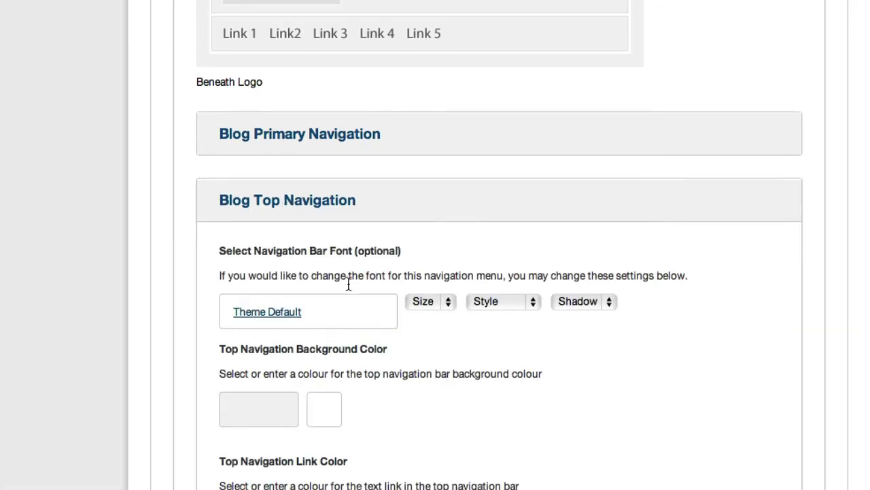
scroll(367, 288, "down", 3)
scroll(352, 272, "down", 7)
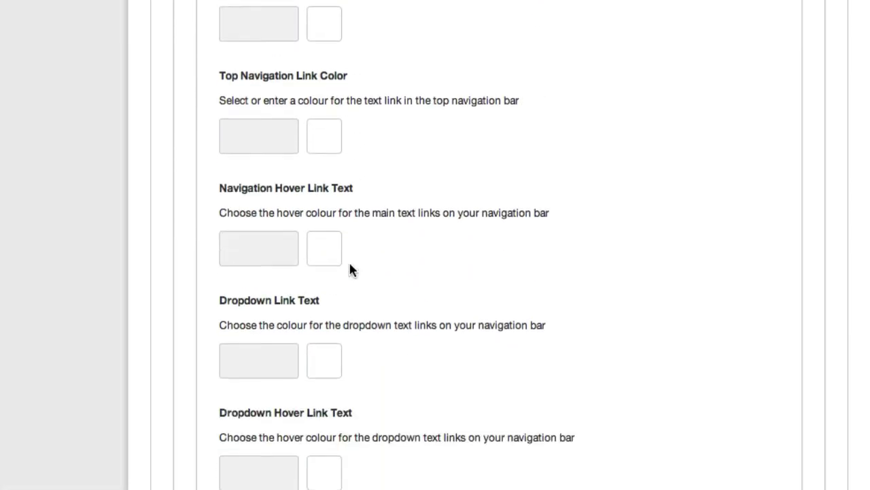
scroll(350, 269, "up", 6)
scroll(377, 157, "up", 3)
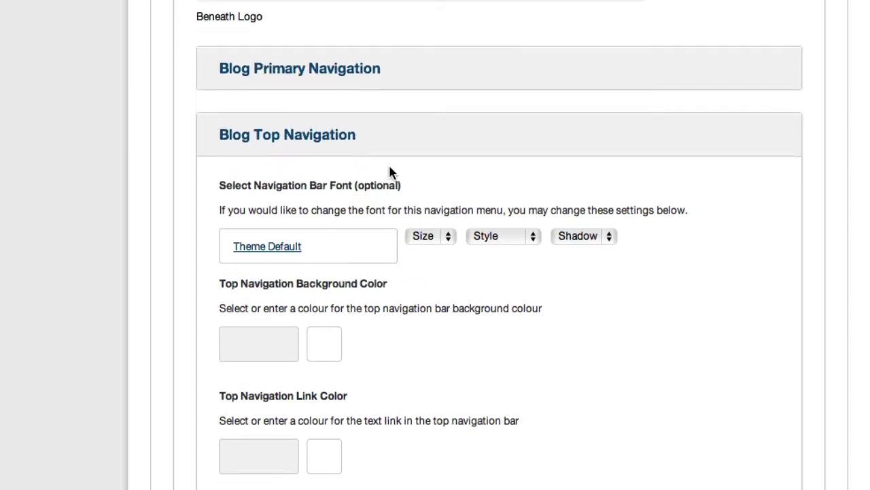
left_click(304, 140)
Examine the font, link text and hover colour options of the Blog Primary Navigation, and collapse the section
left_click(306, 141)
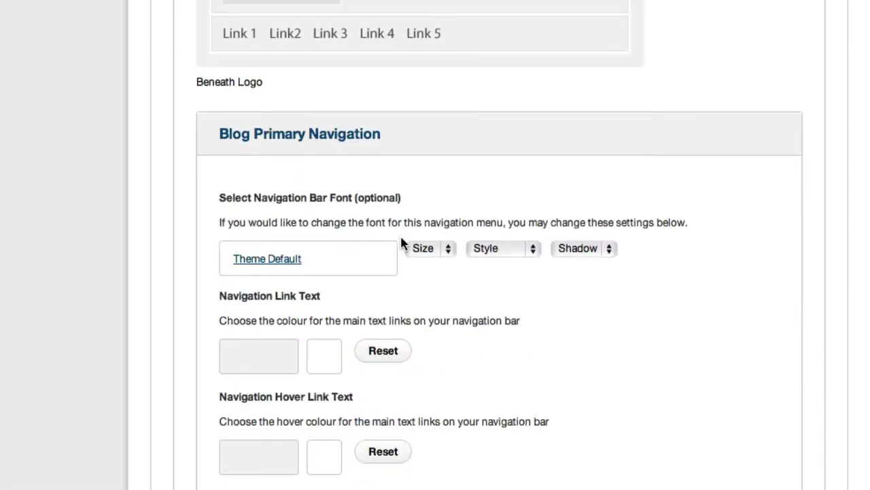
scroll(400, 234, "down", 10)
scroll(396, 230, "up", 8)
scroll(399, 242, "up", 5)
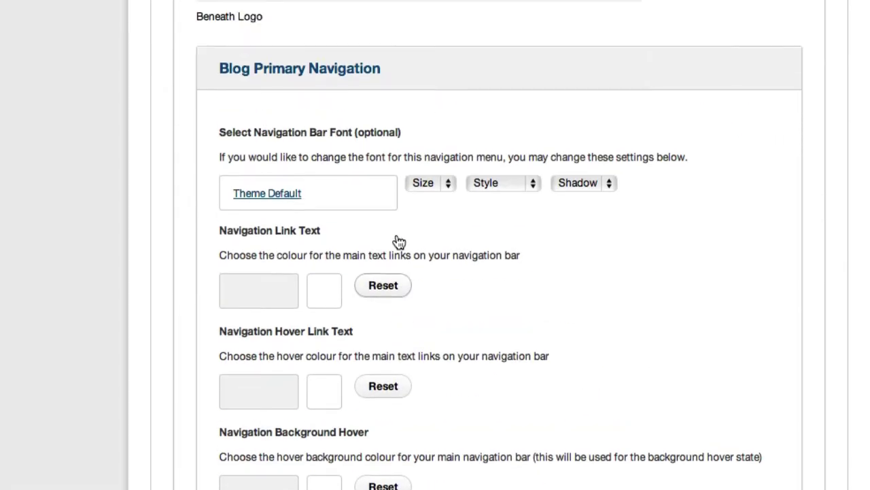
left_click(351, 216)
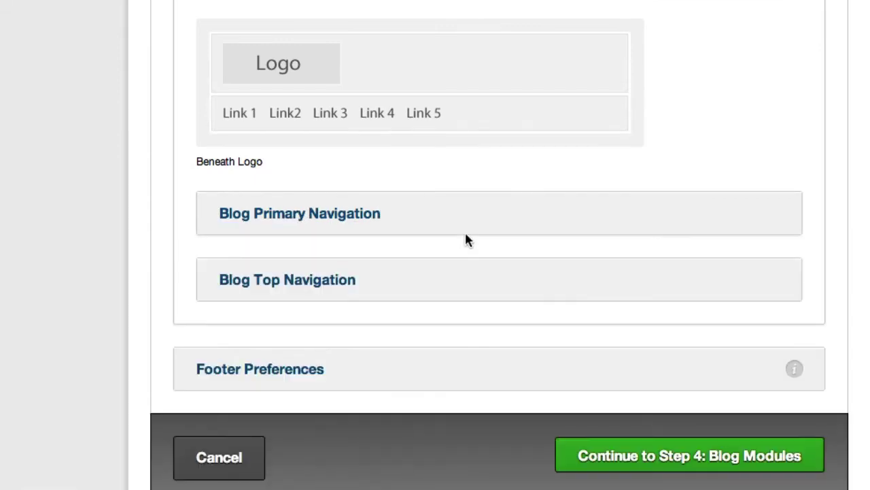
Open the help video for Header & Navigation Preferences, pause it and close it
scroll(537, 197, "up", 4)
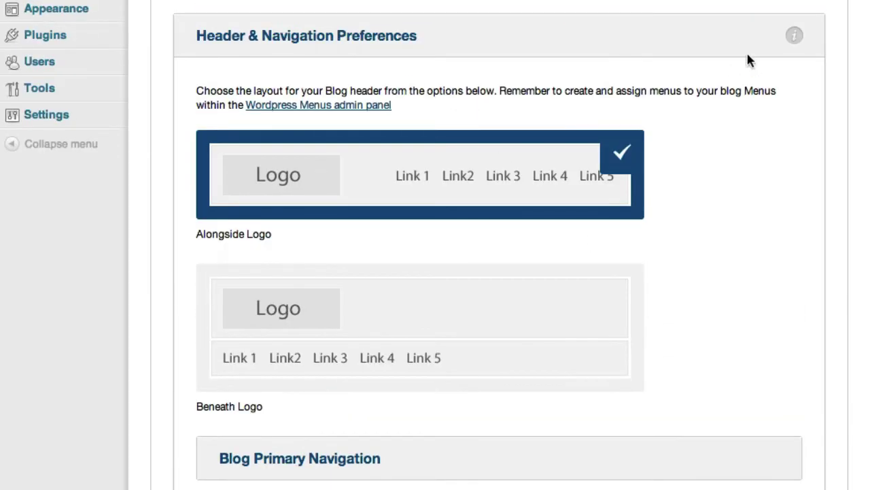
left_click(794, 37)
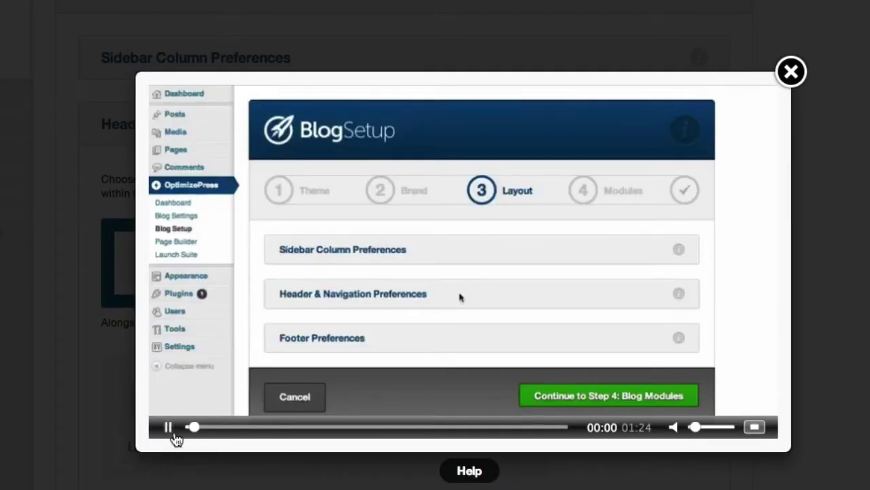
left_click(172, 434)
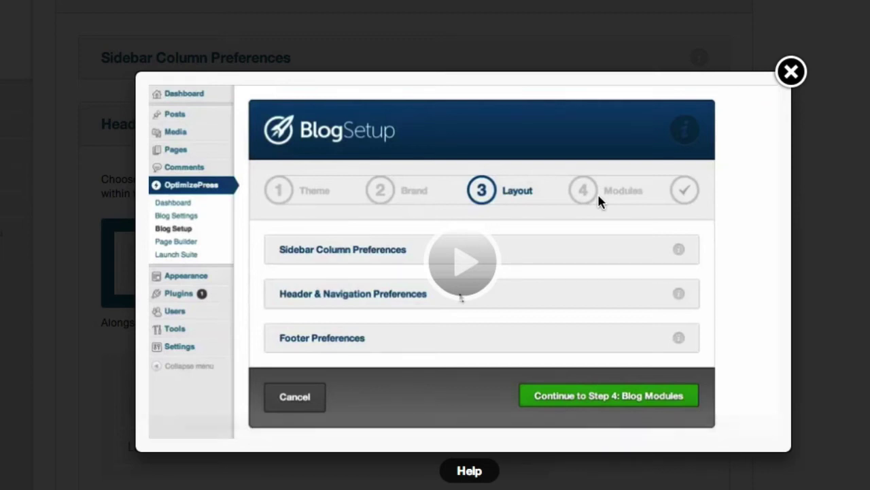
left_click(791, 72)
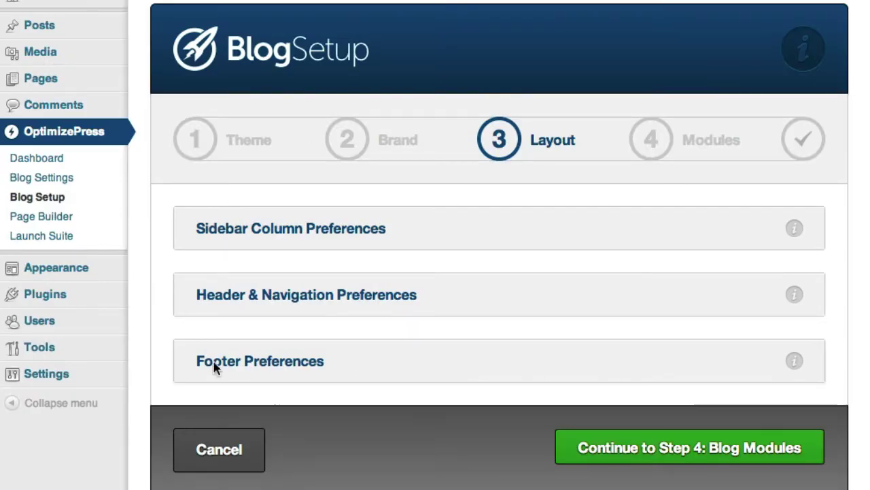
Expand Footer Preferences and set the blog footer to the three-column layout
left_click(280, 301)
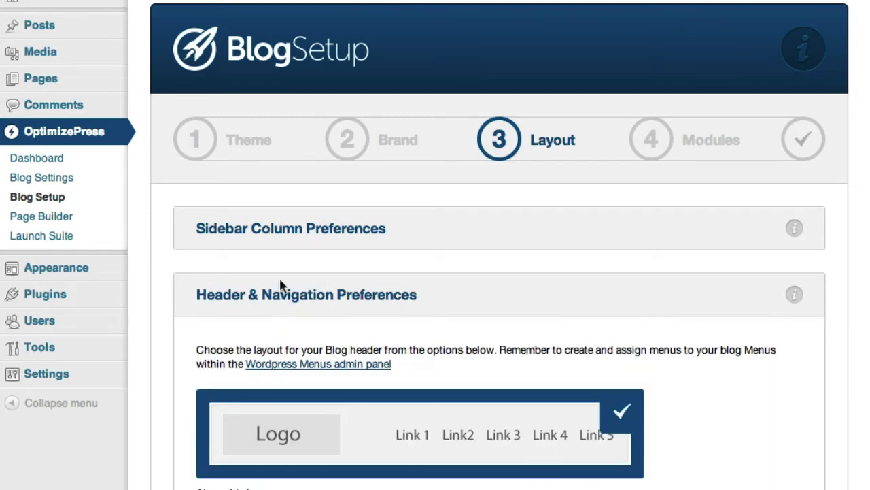
left_click(280, 285)
left_click(253, 372)
scroll(284, 393, "down", 3)
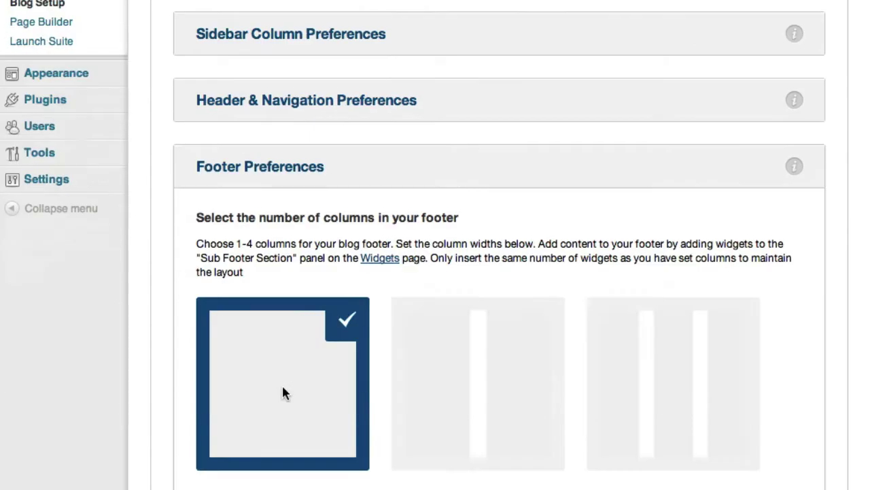
scroll(282, 383, "down", 3)
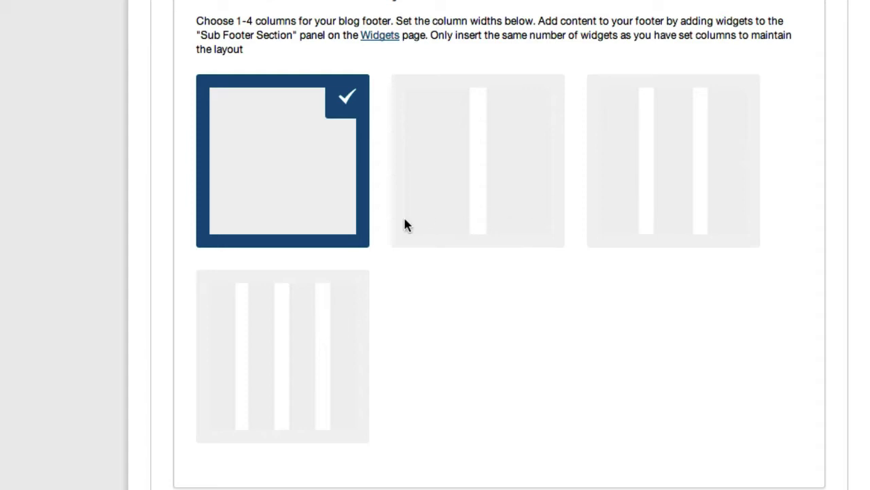
left_click(678, 167)
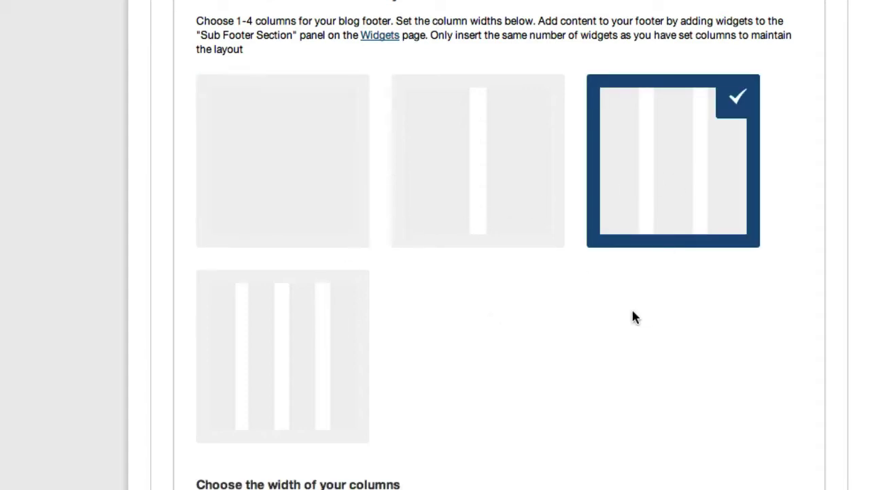
Examine the width settings for each of the three blog footer columns
scroll(631, 308, "down", 5)
scroll(300, 354, "down", 4)
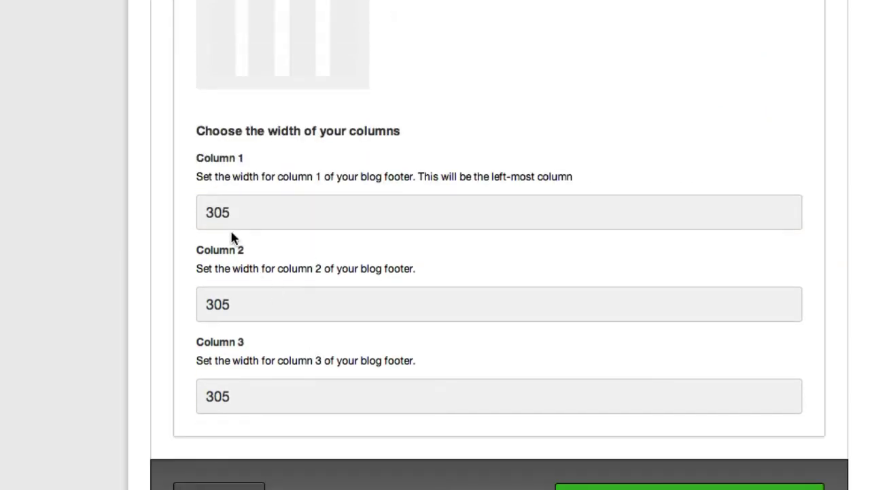
scroll(261, 221, "up", 2)
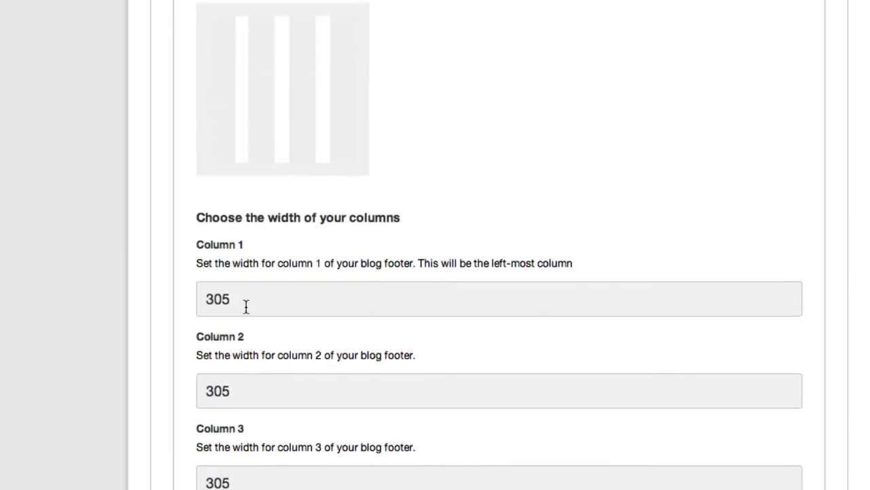
scroll(651, 144, "up", 4)
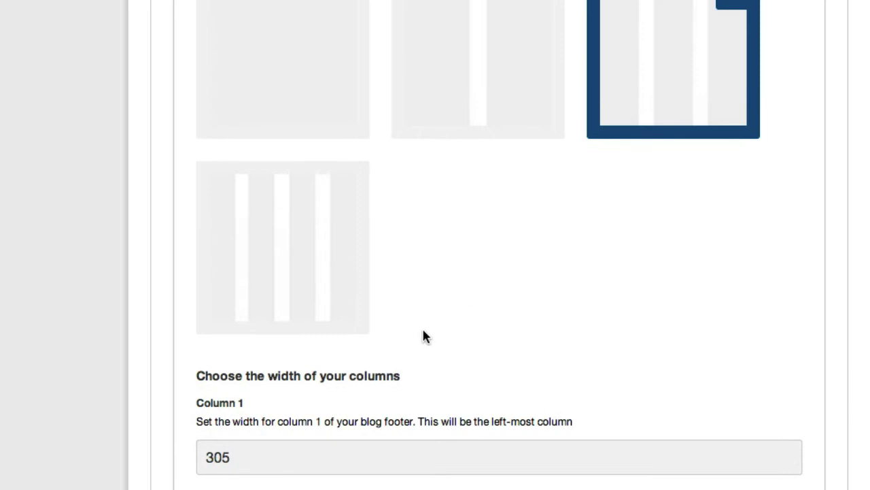
scroll(298, 408, "down", 3)
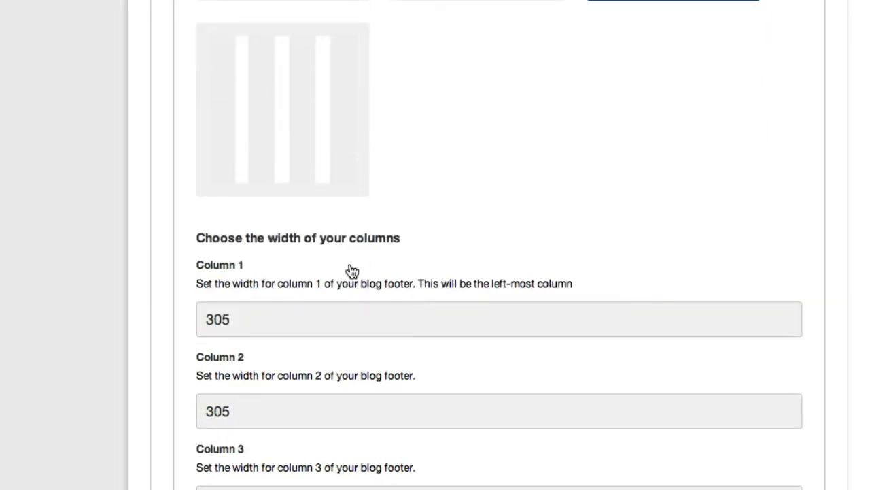
scroll(369, 272, "up", 3)
scroll(373, 279, "down", 3)
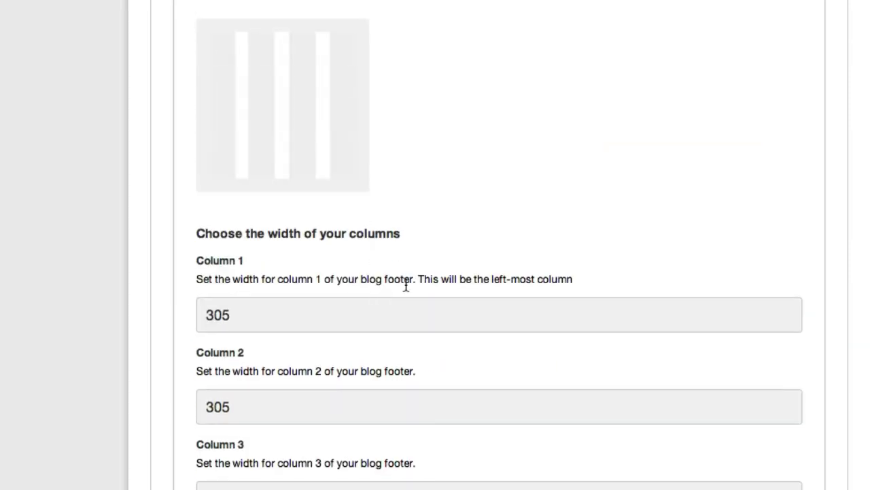
scroll(406, 287, "down", 3)
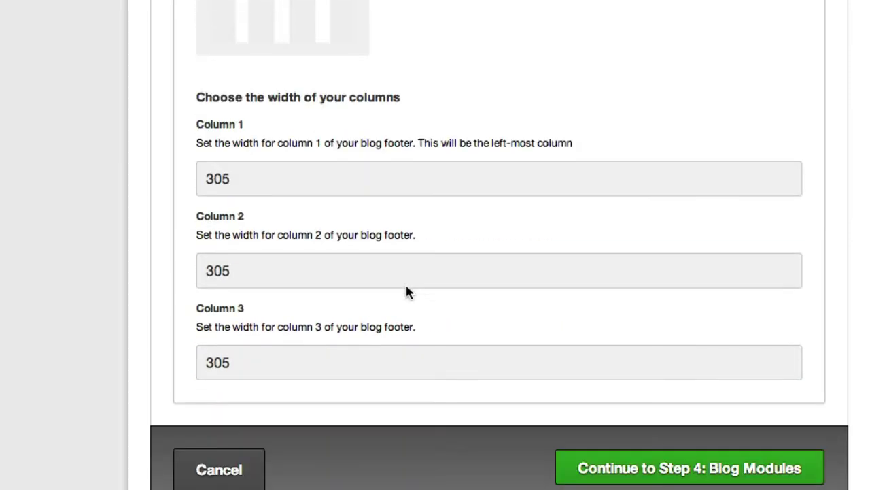
Continue to Step 4: Blog Modules and turn on the Homepage Feature Area
left_click(616, 469)
scroll(590, 428, "down", 3)
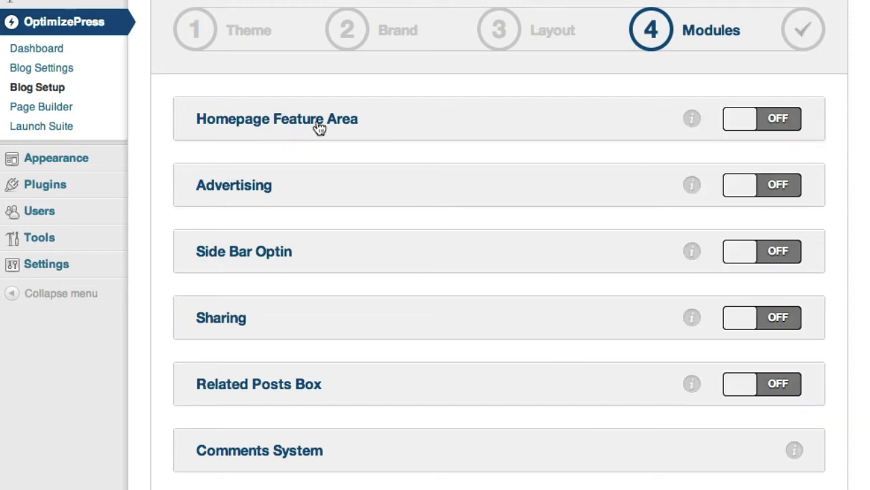
left_click(779, 120)
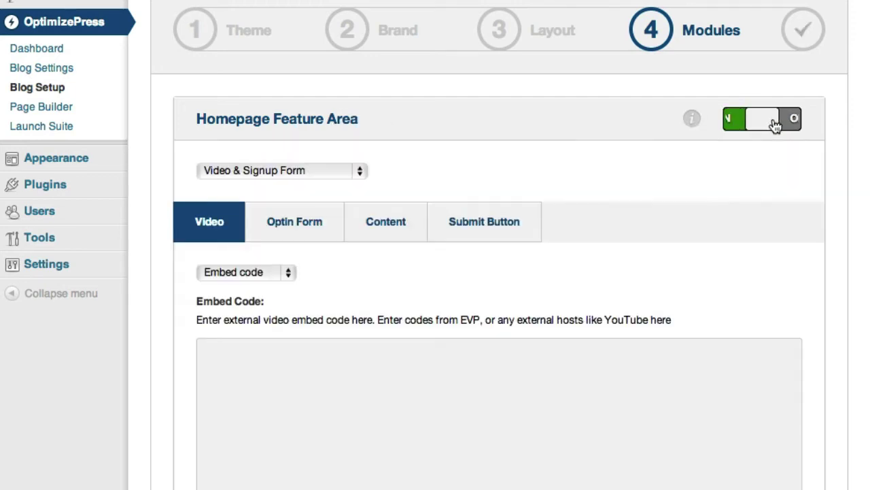
Set the video type of the Homepage Feature Area to YouTube Video
scroll(218, 199, "down", 5)
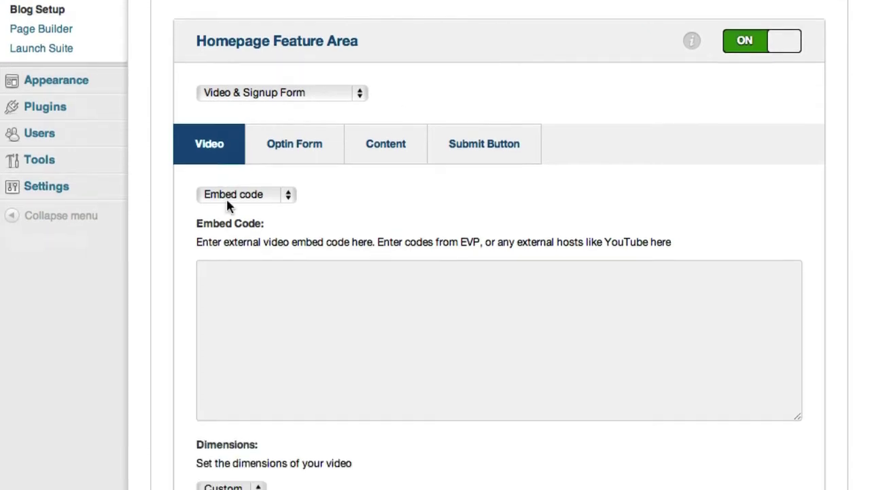
left_click(256, 144)
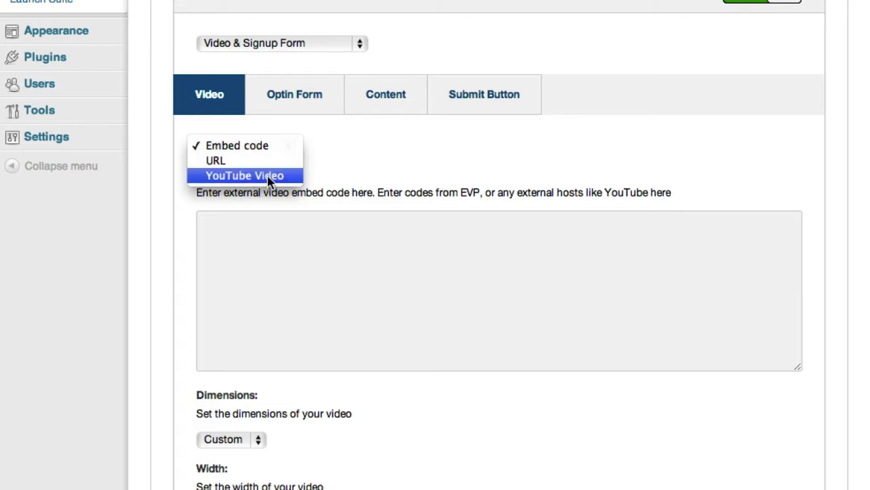
left_click(270, 175)
left_click(227, 231)
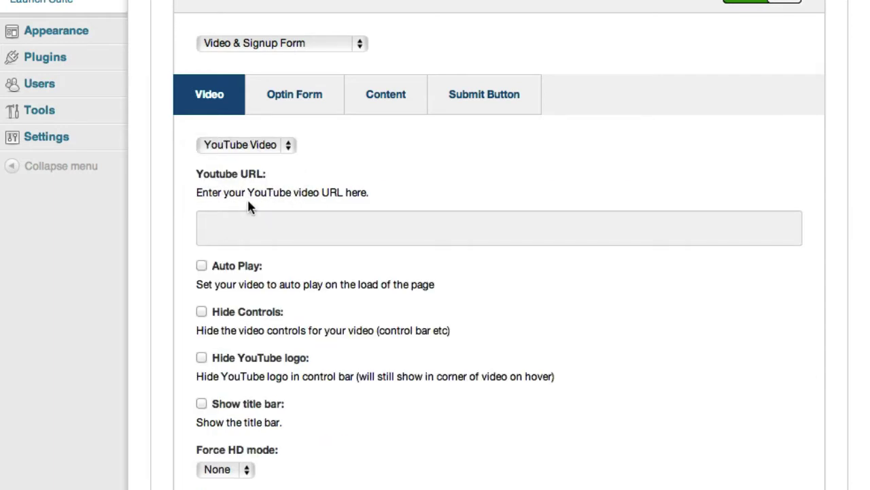
Examine the YouTube video's playback, Force HD mode, dimensions and margin options
scroll(286, 255, "down", 5)
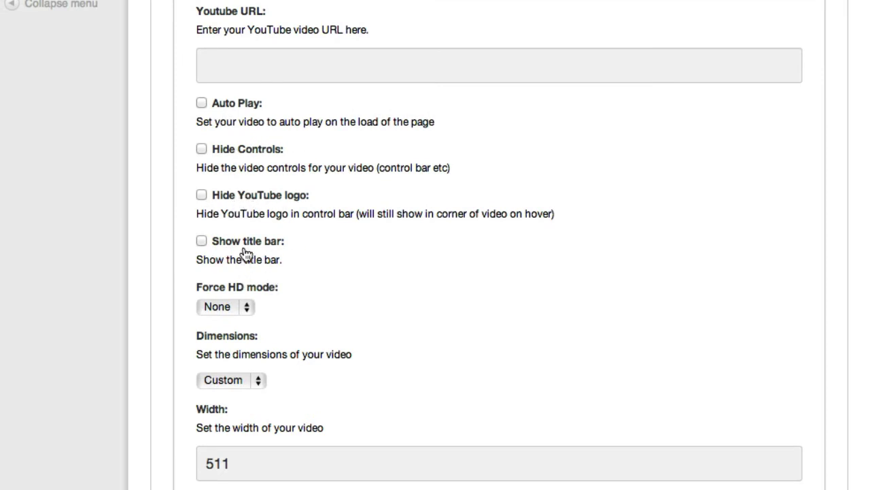
left_click(215, 306)
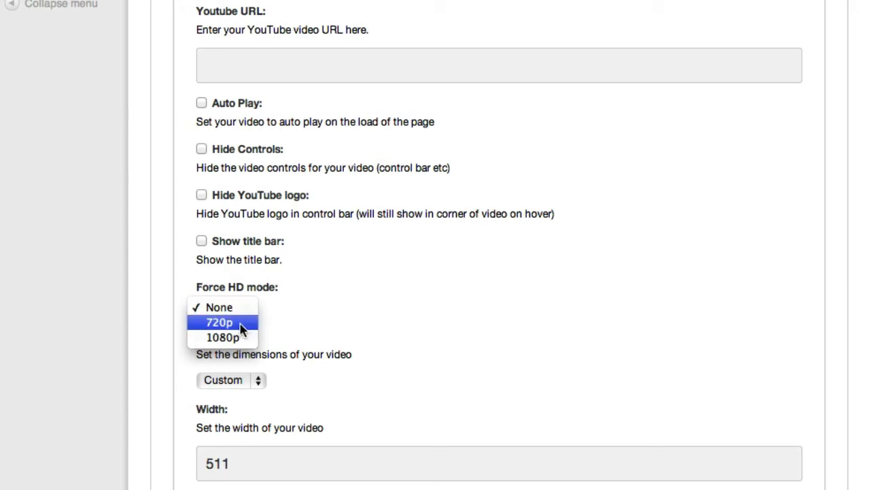
left_click(325, 298)
scroll(317, 264, "down", 5)
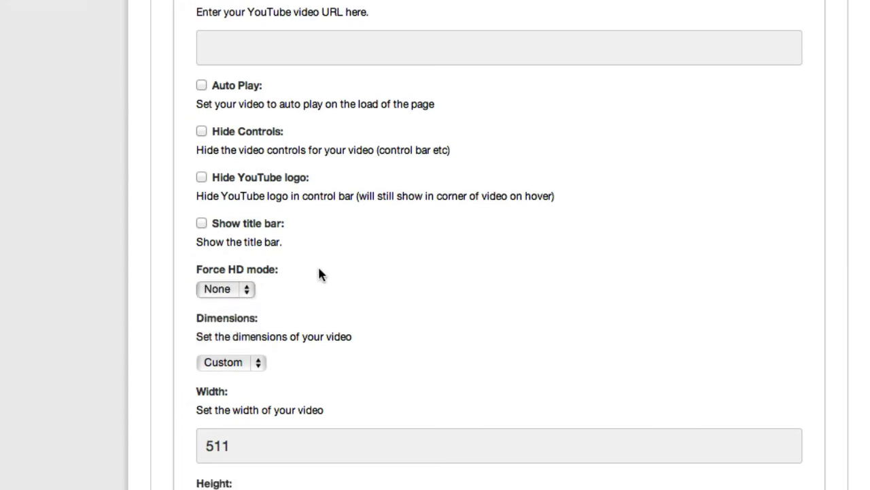
scroll(324, 252, "down", 5)
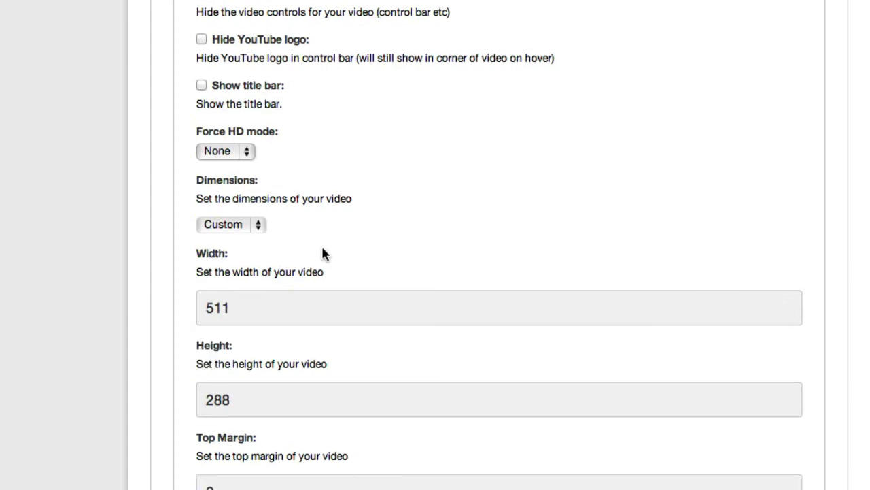
scroll(313, 262, "down", 5)
scroll(310, 262, "up", 15)
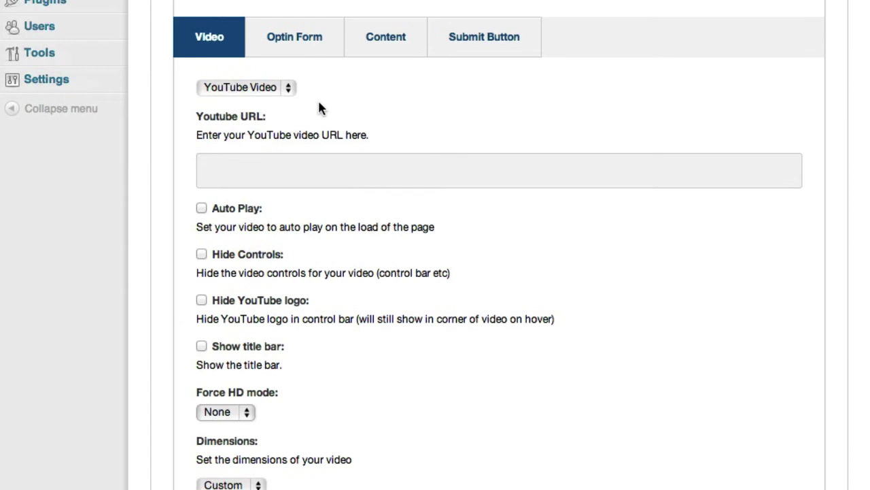
right_click(267, 164)
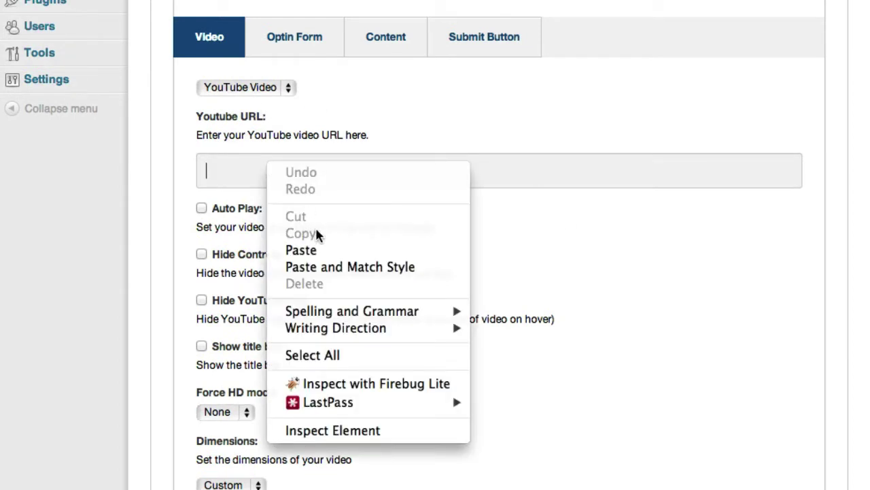
left_click(315, 248)
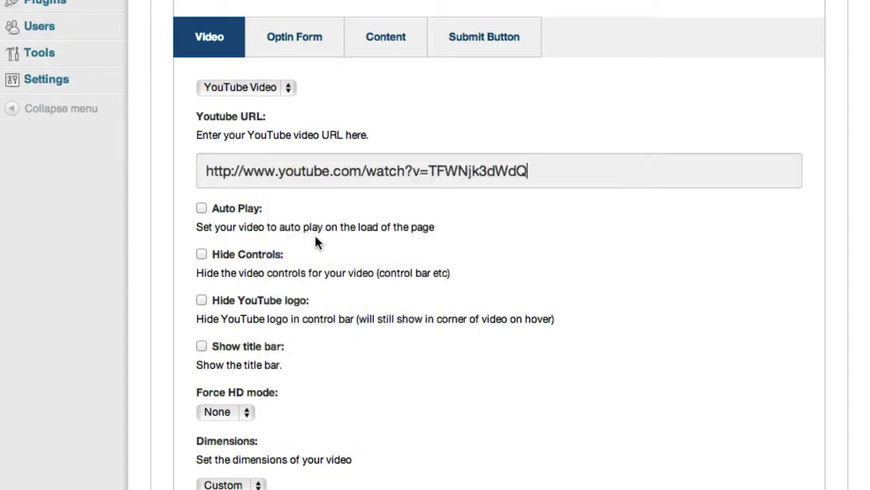
left_click(201, 254)
left_click(199, 303)
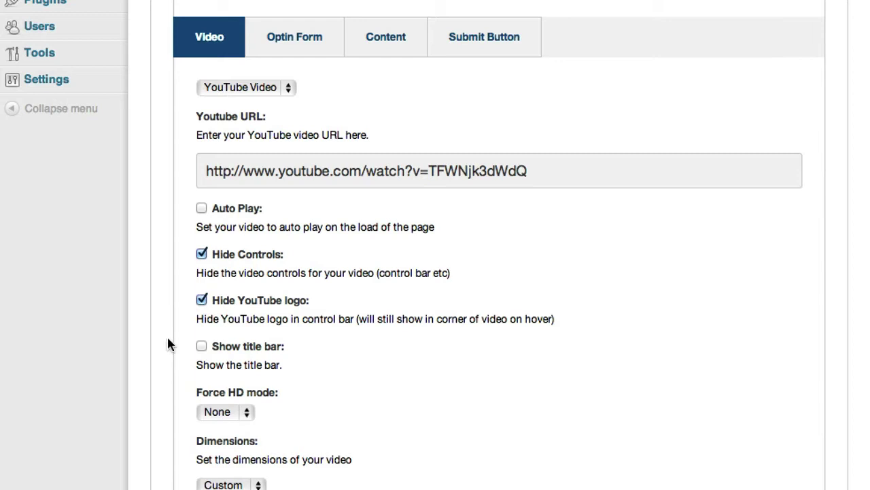
Set the feature video's Force HD mode to 720p and review its dimension settings
scroll(150, 359, "down", 4)
left_click(224, 303)
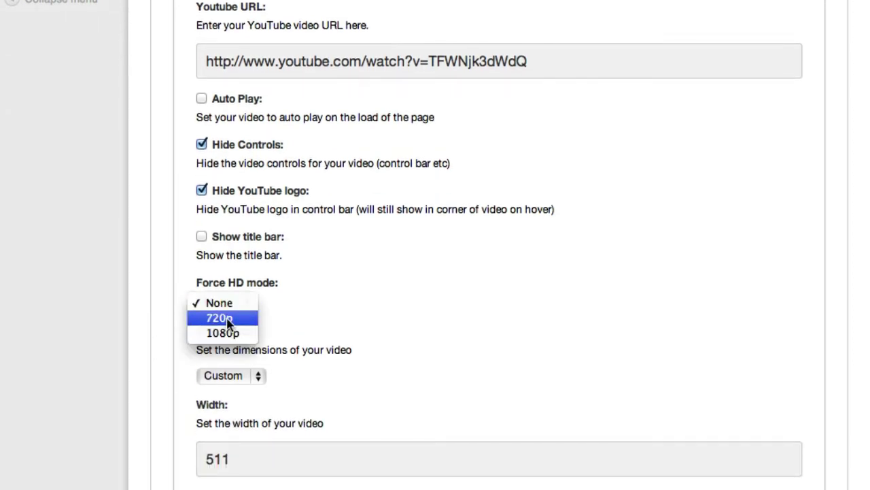
left_click(220, 318)
scroll(197, 293, "down", 6)
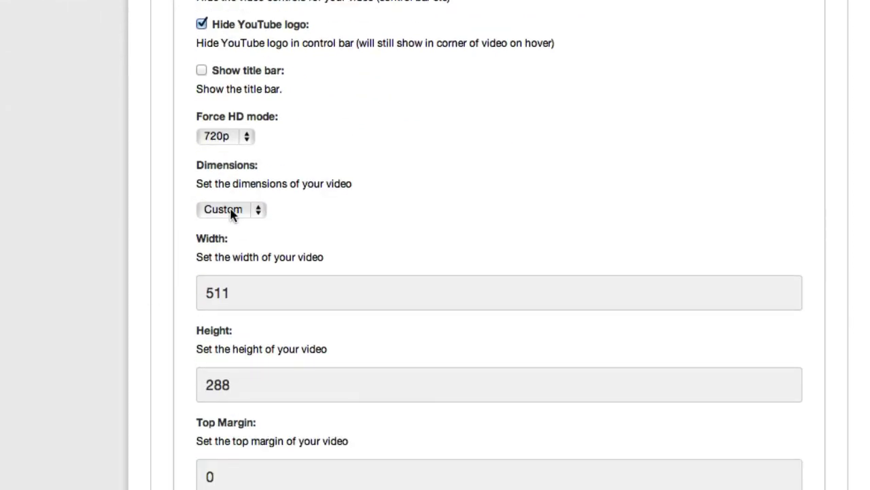
scroll(312, 233, "up", 5)
scroll(312, 233, "down", 8)
Examine the Optin Form settings, including the integration types, HTML opt-in code box, name and email fields, and submission method
scroll(306, 254, "up", 12)
scroll(301, 254, "up", 3)
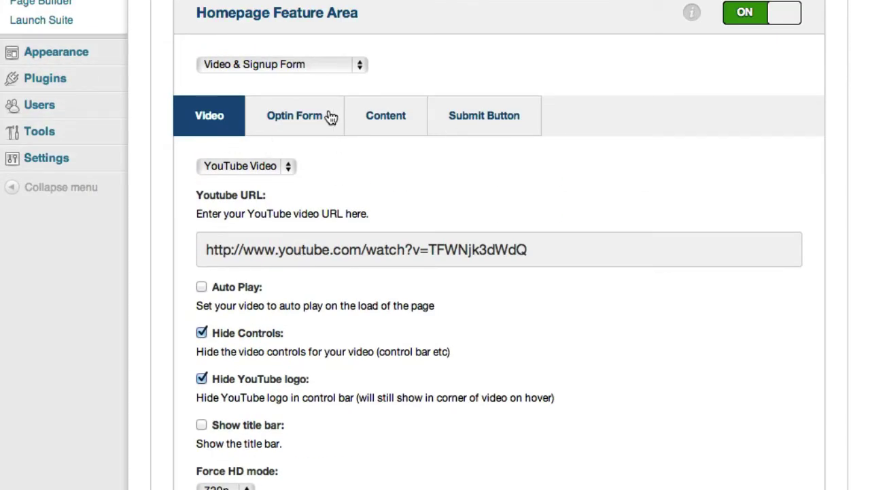
left_click(305, 118)
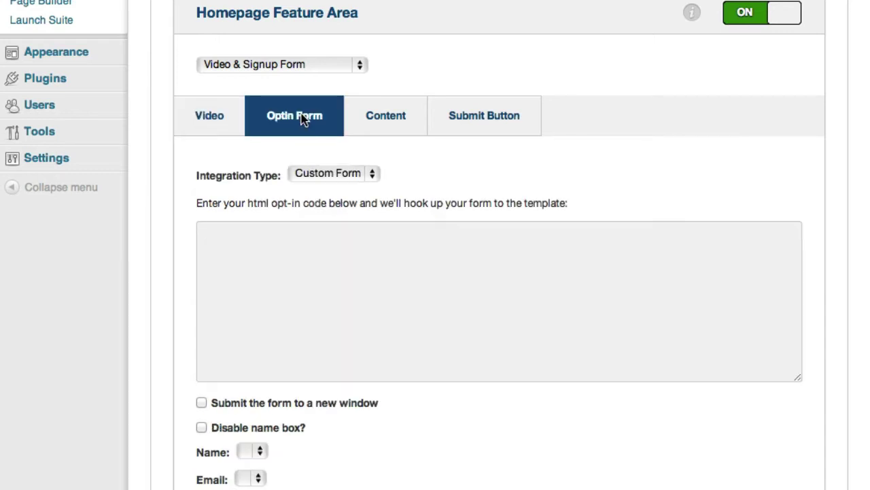
left_click(267, 254)
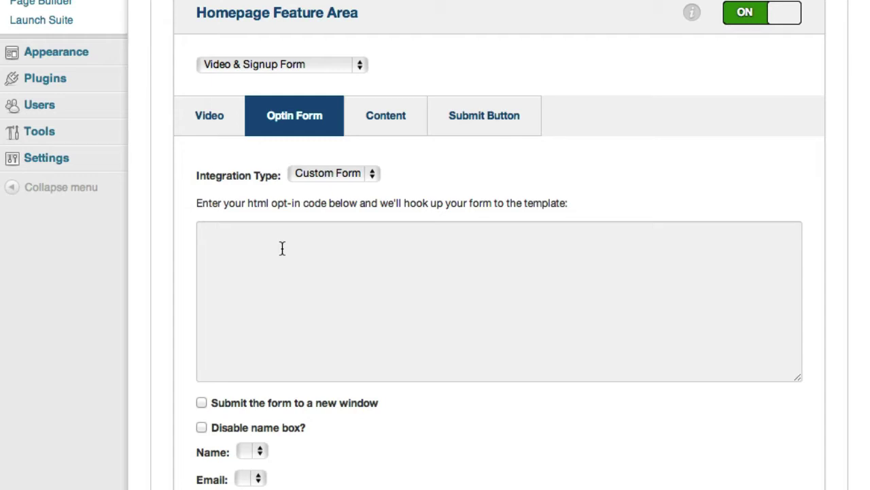
left_click(335, 171)
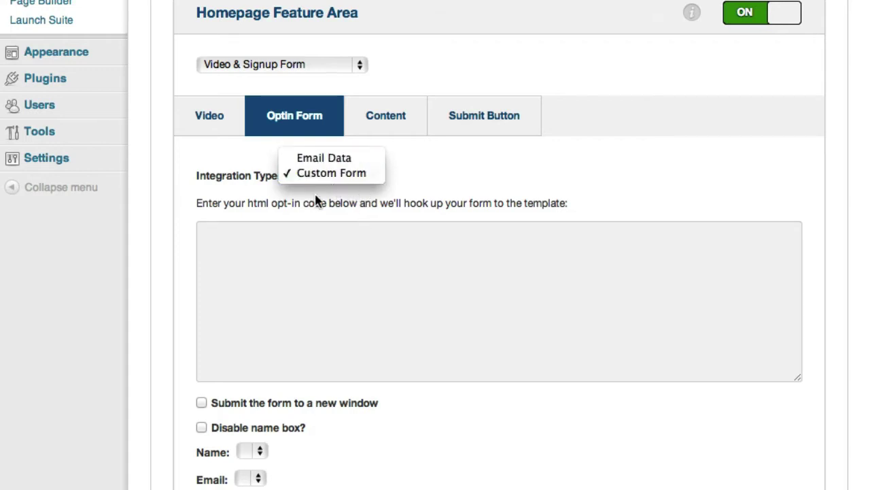
left_click(265, 240)
left_click(244, 241)
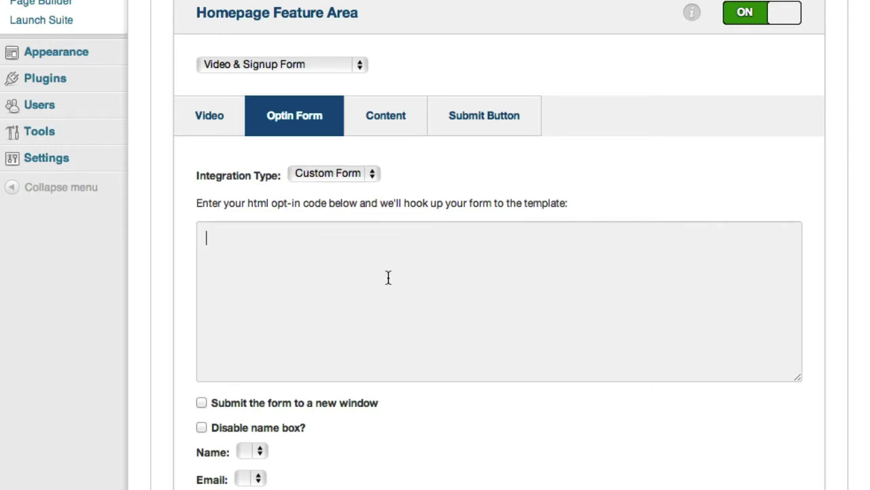
scroll(389, 276, "down", 3)
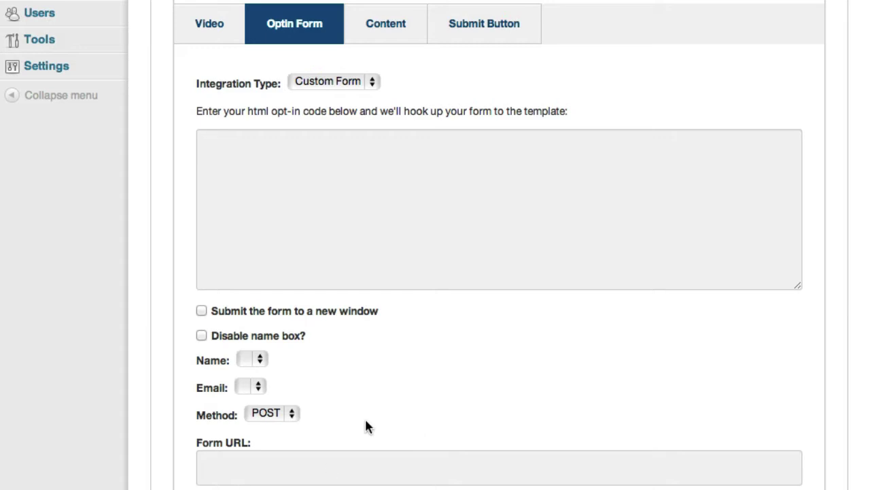
scroll(367, 419, "up", 5)
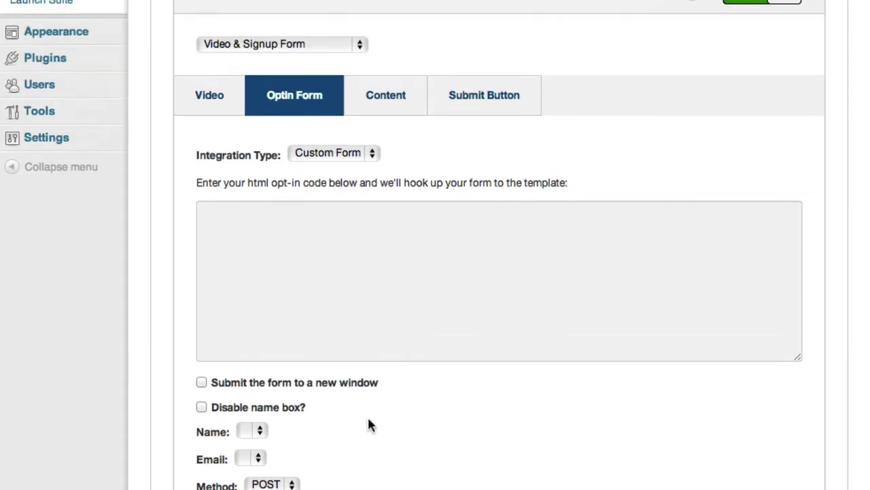
Examine the Content settings for the opt-in form's title, form header, footer security note and default field texts
left_click(387, 174)
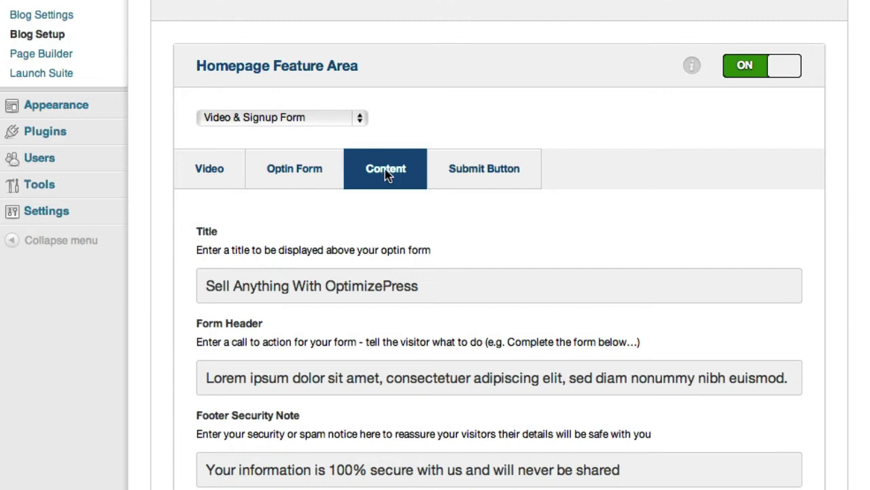
scroll(483, 302, "down", 5)
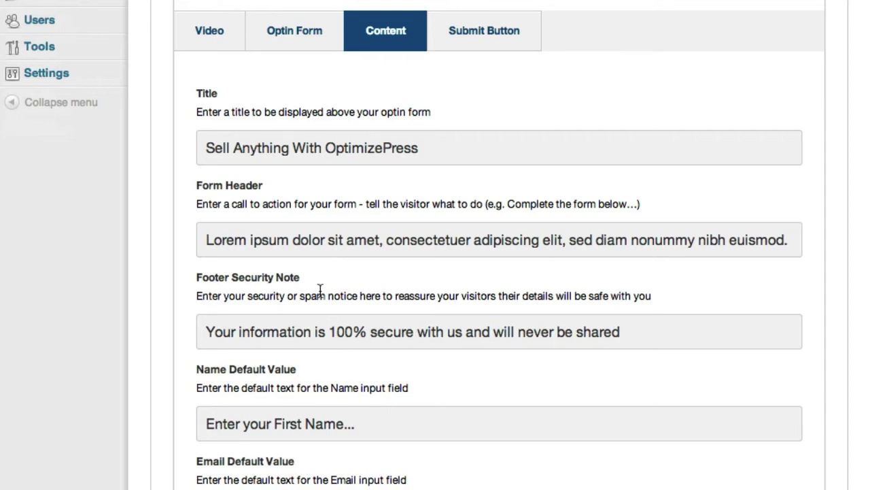
scroll(320, 289, "down", 3)
scroll(352, 297, "up", 5)
scroll(347, 295, "up", 2)
Set the Homepage Feature Area's submit button text to "Optin NOW!" and collapse the section
left_click(488, 139)
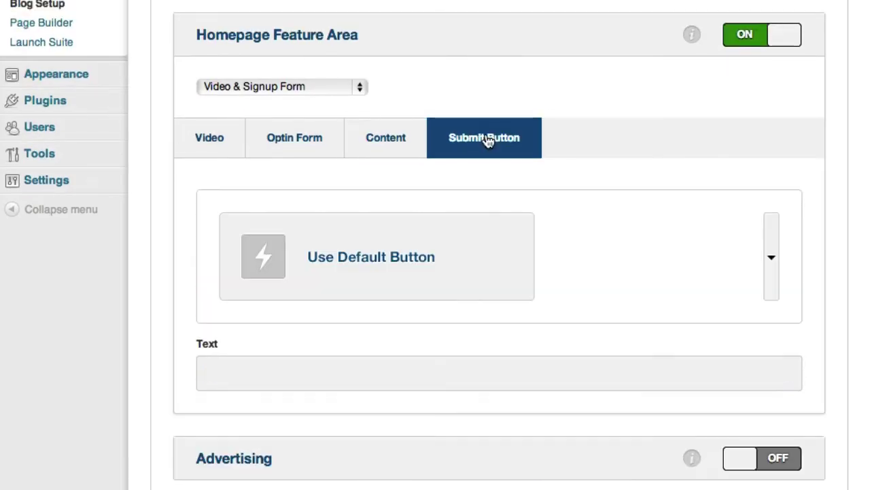
scroll(473, 243, "down", 1)
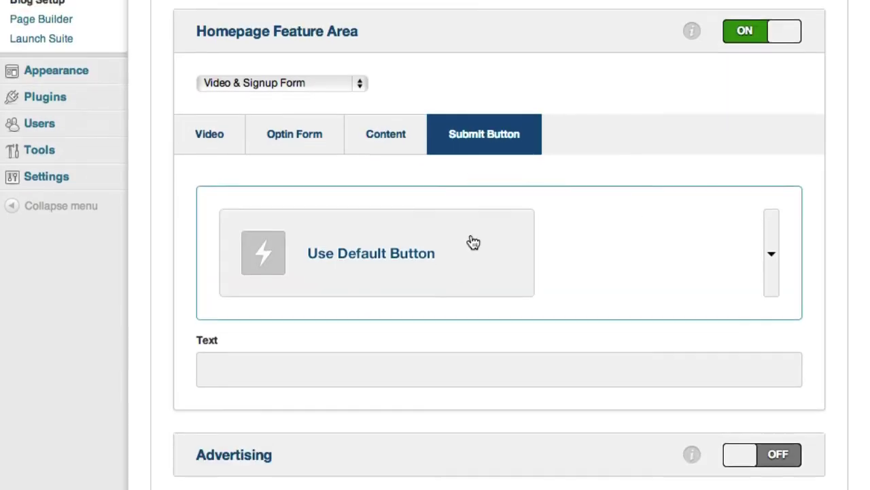
scroll(473, 243, "down", 2)
left_click(278, 297)
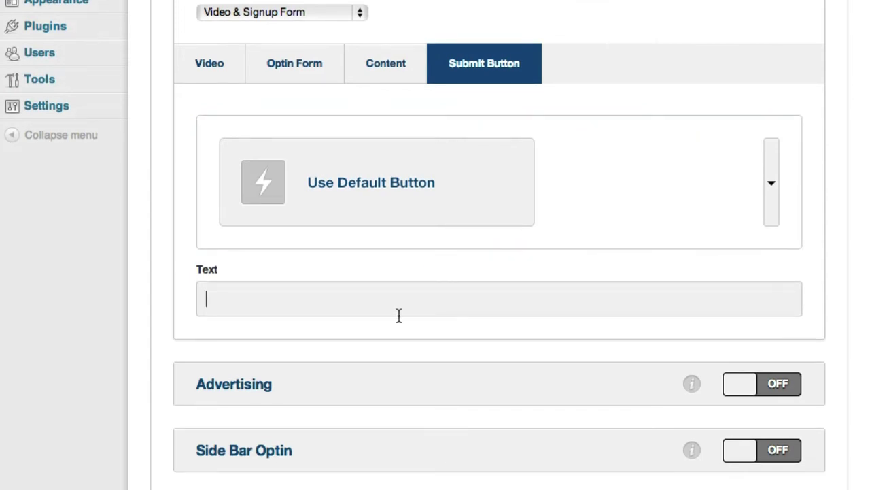
type("Optin N")
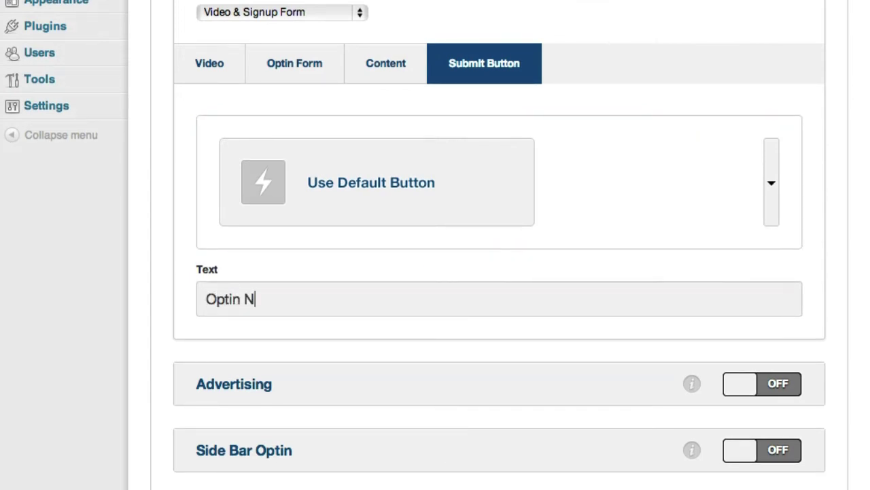
type("OW!")
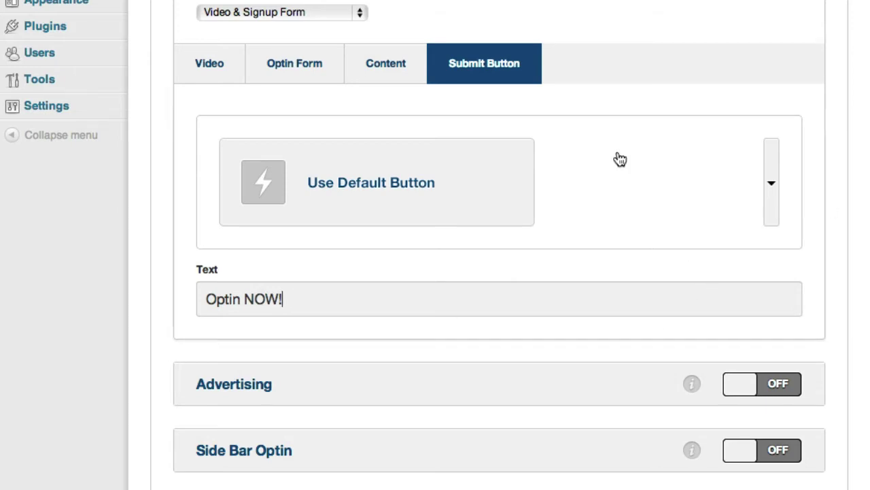
scroll(663, 182, "up", 3)
left_click(331, 75)
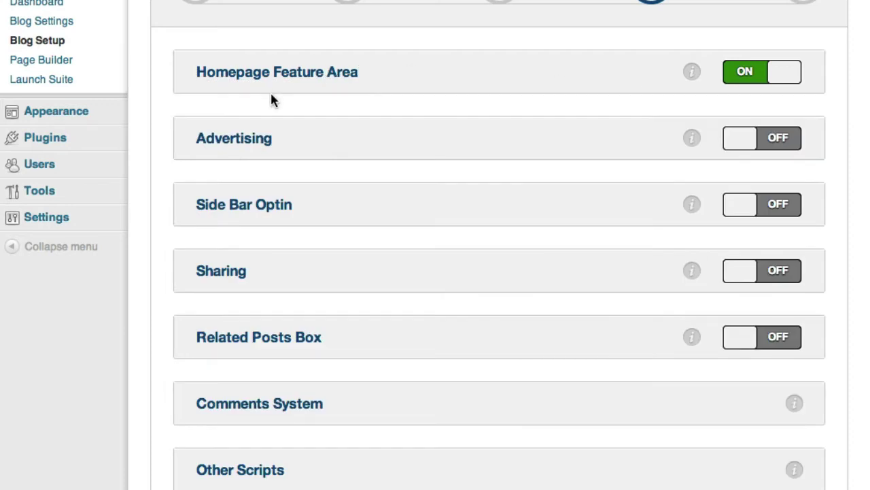
Review the Advertising module's homepage banner placements and the Side Bar Optin's opt-in HTML settings
left_click(246, 144)
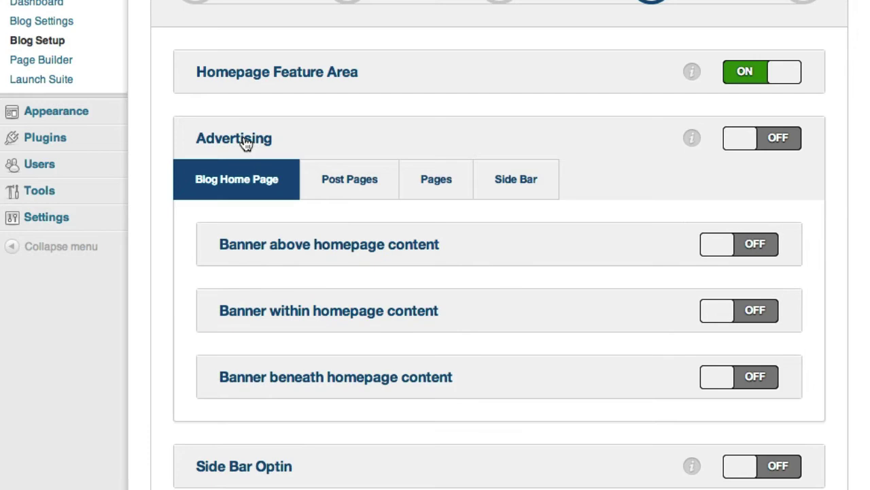
left_click(230, 145)
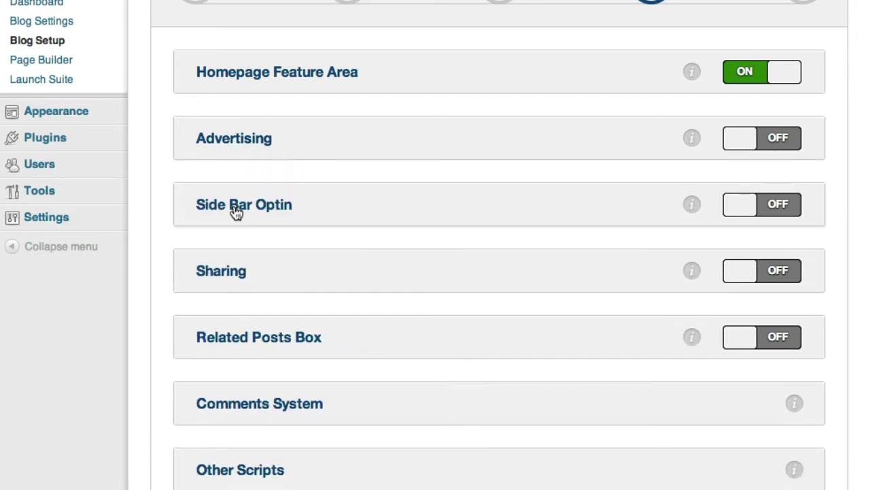
left_click(235, 211)
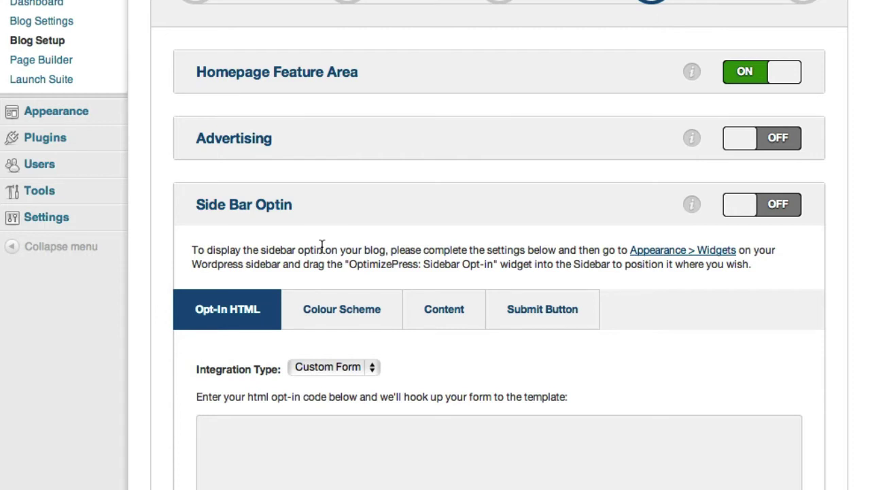
scroll(323, 245, "down", 5)
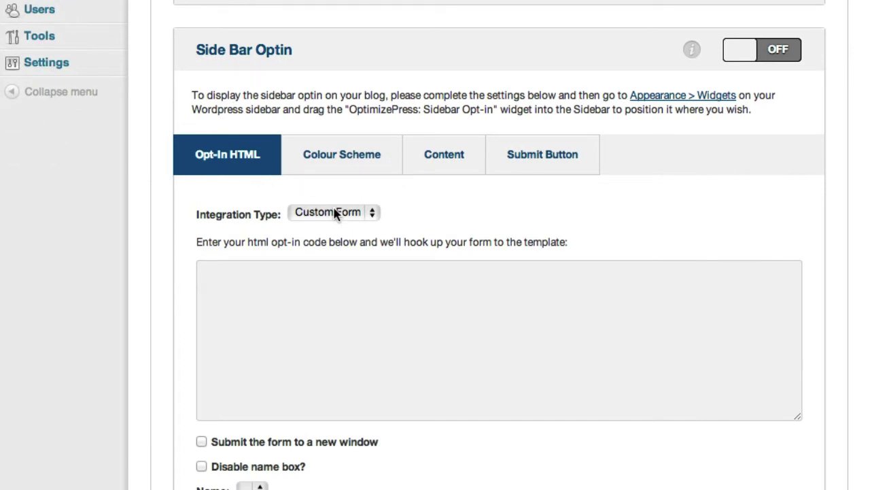
Try Style 2, Style 9 and Style 16 as the sidebar opt-in form's colour scheme
left_click(371, 160)
scroll(450, 302, "down", 6)
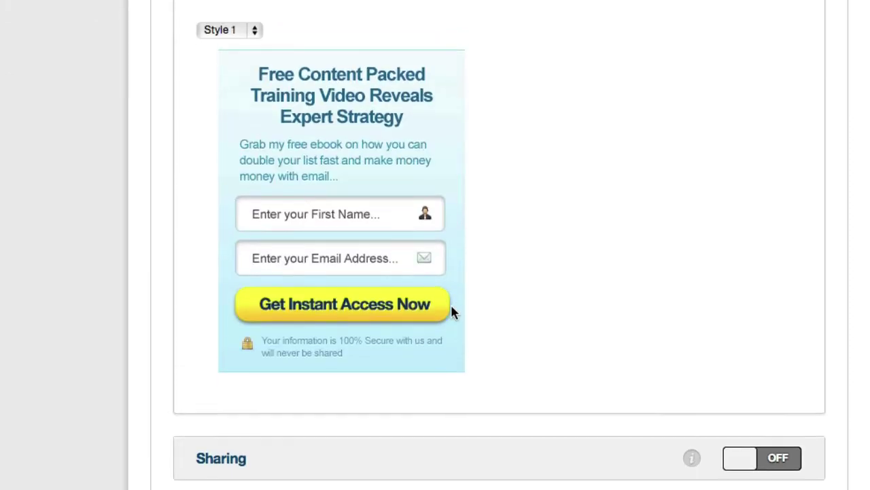
scroll(451, 304, "up", 2)
left_click(235, 77)
left_click(241, 92)
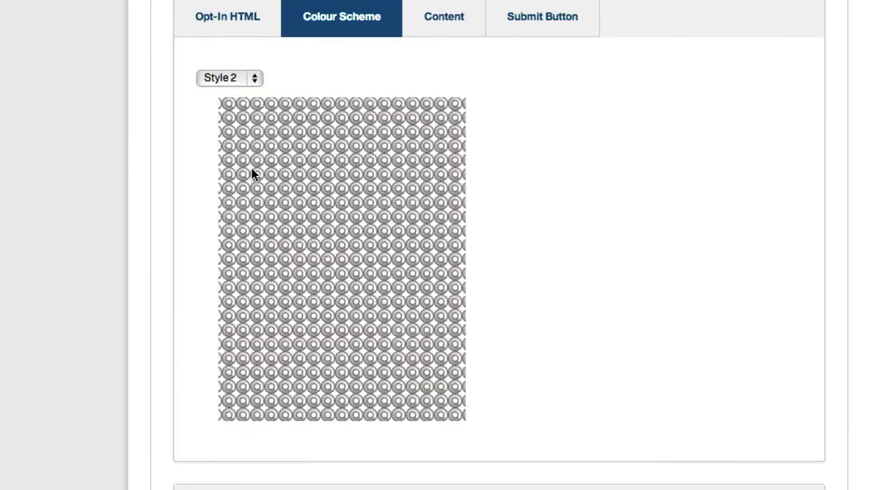
left_click(227, 75)
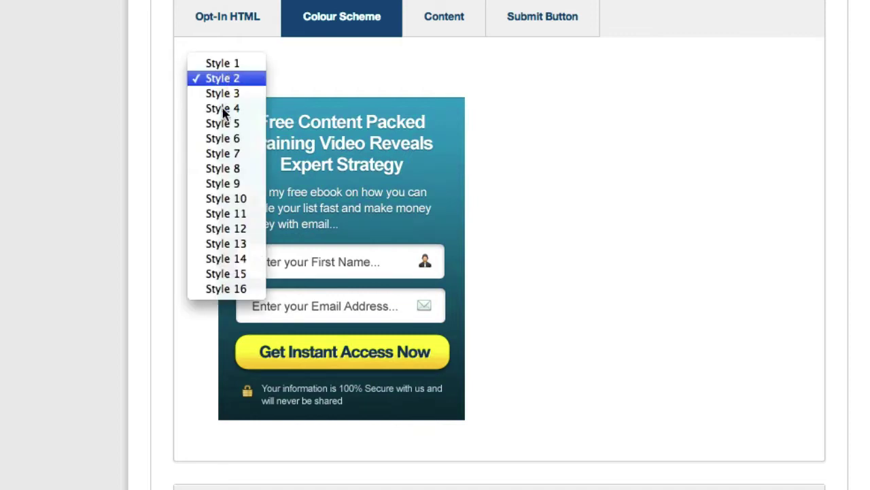
left_click(225, 183)
left_click(239, 74)
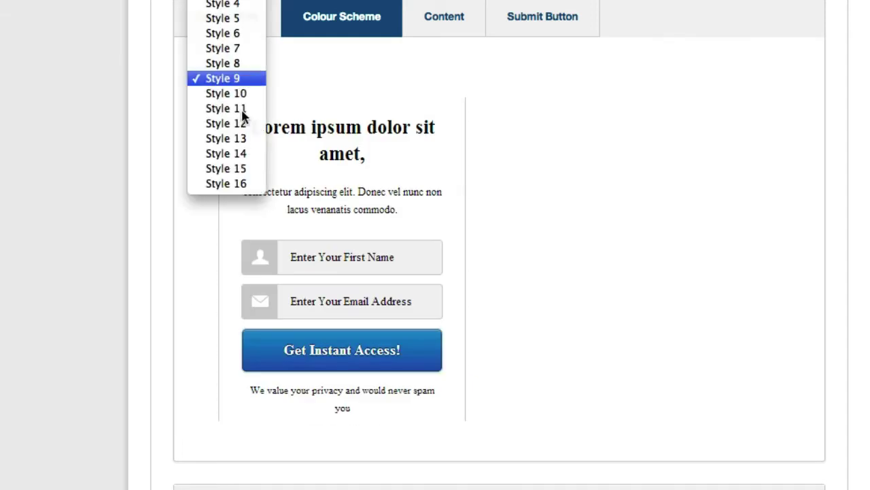
left_click(236, 185)
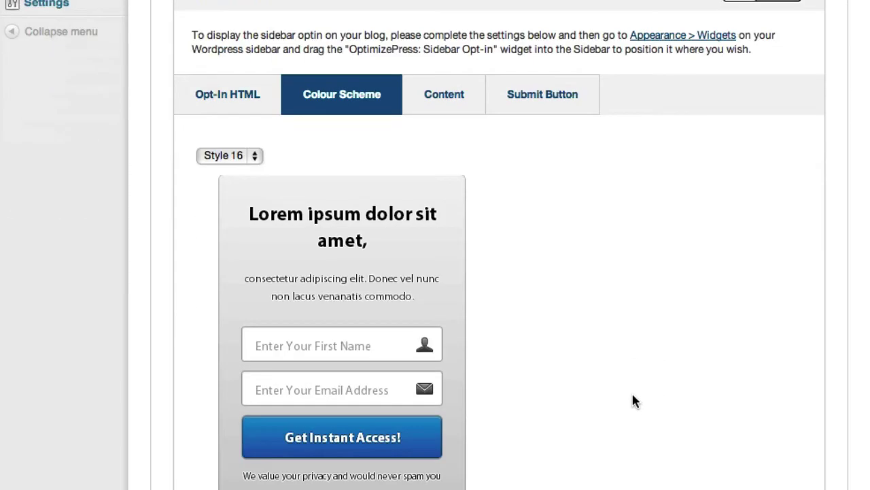
Set the sidebar opt-in form's colour scheme to Style 14
left_click(242, 157)
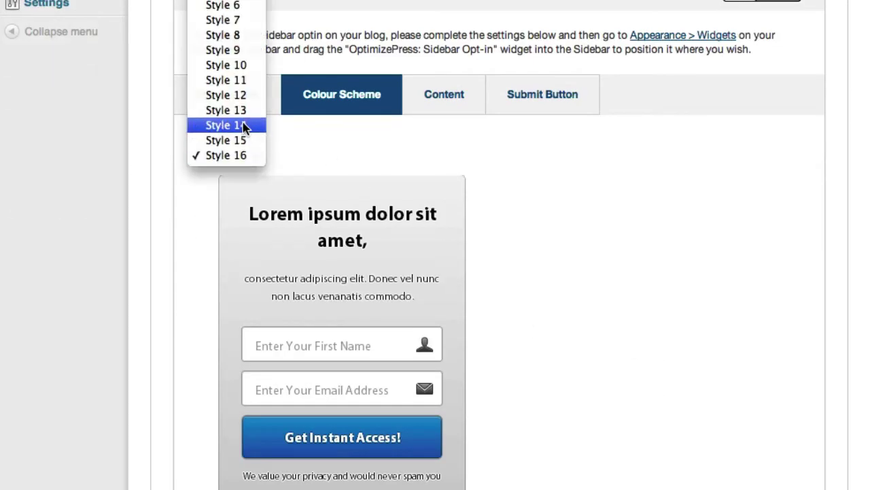
left_click(245, 126)
left_click(237, 156)
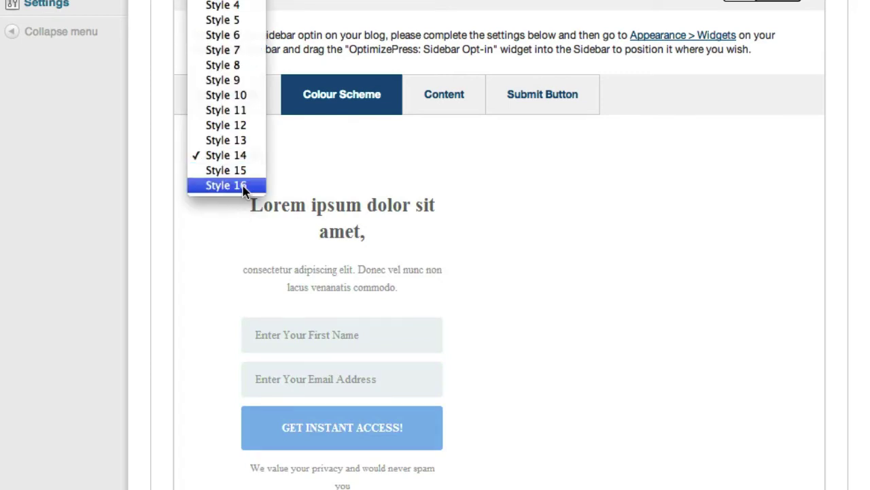
left_click(597, 236)
Review the sidebar opt-in form's content texts, submit button options and chosen colour scheme, and collapse the Side Bar Optin section
left_click(442, 97)
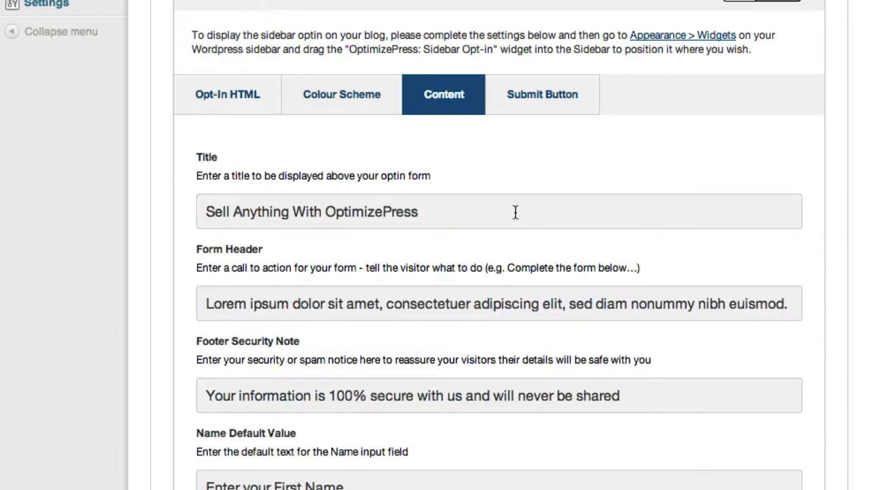
scroll(345, 395, "down", 4)
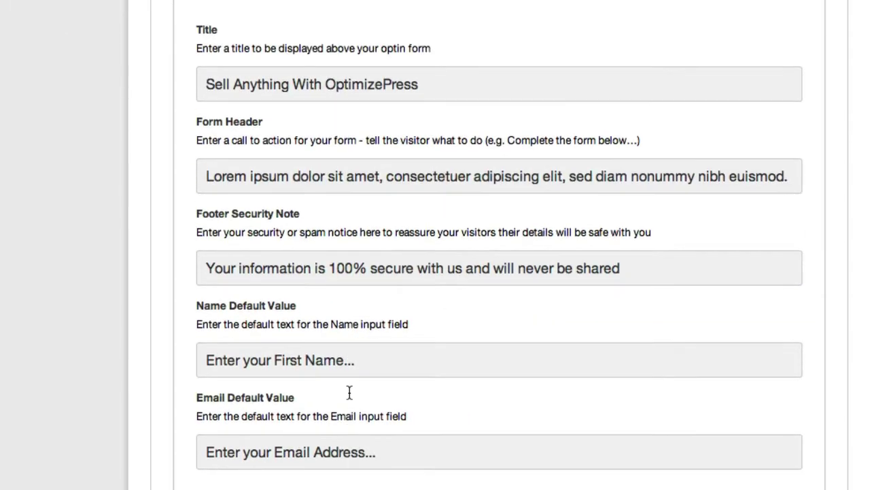
scroll(348, 393, "up", 4)
left_click(549, 100)
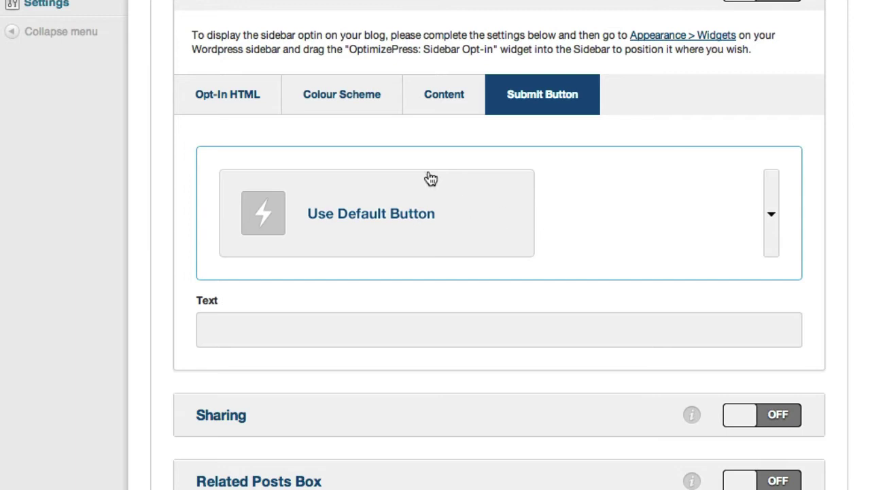
left_click(338, 94)
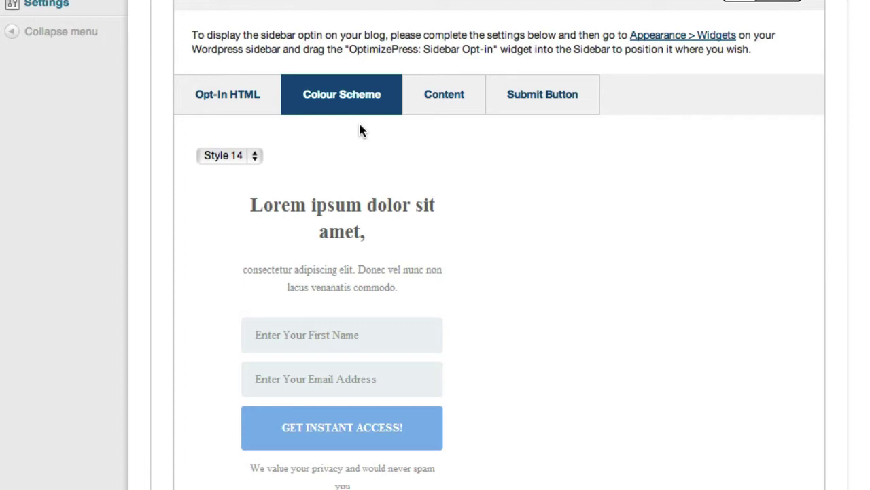
scroll(340, 122, "up", 3)
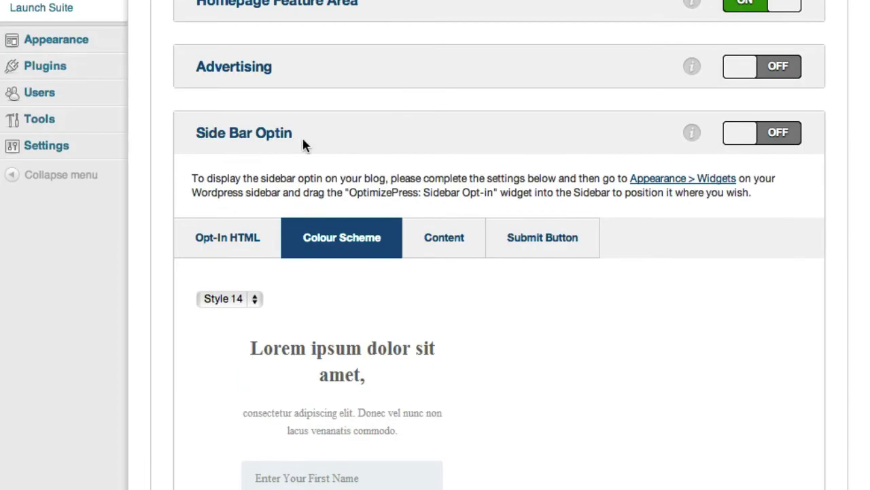
left_click(325, 146)
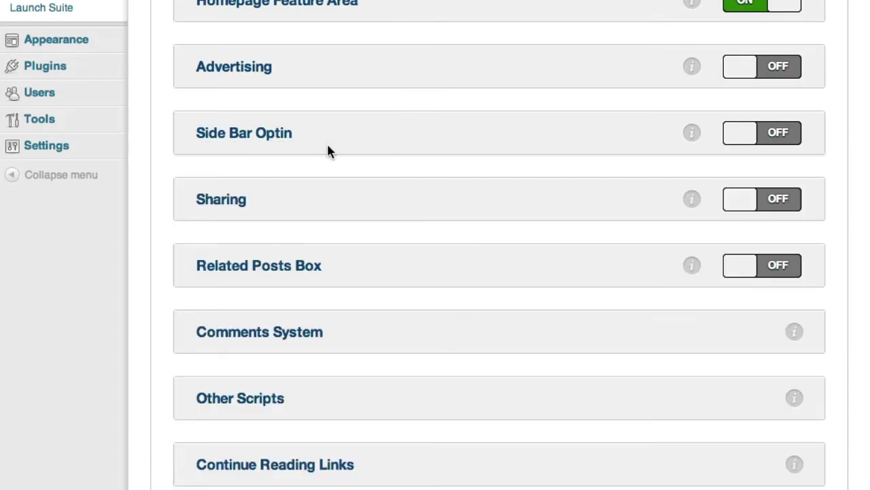
Turn on the Sharing and Related Posts Box modules
left_click(775, 206)
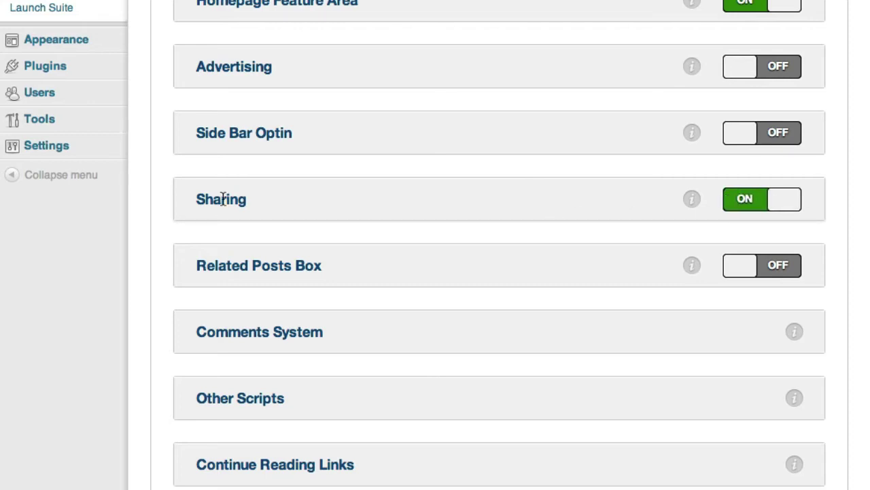
left_click(750, 205)
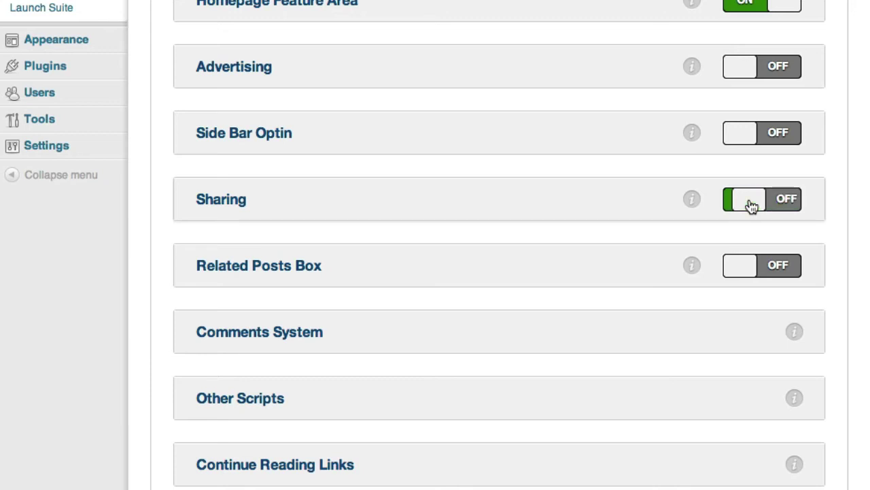
left_click(780, 272)
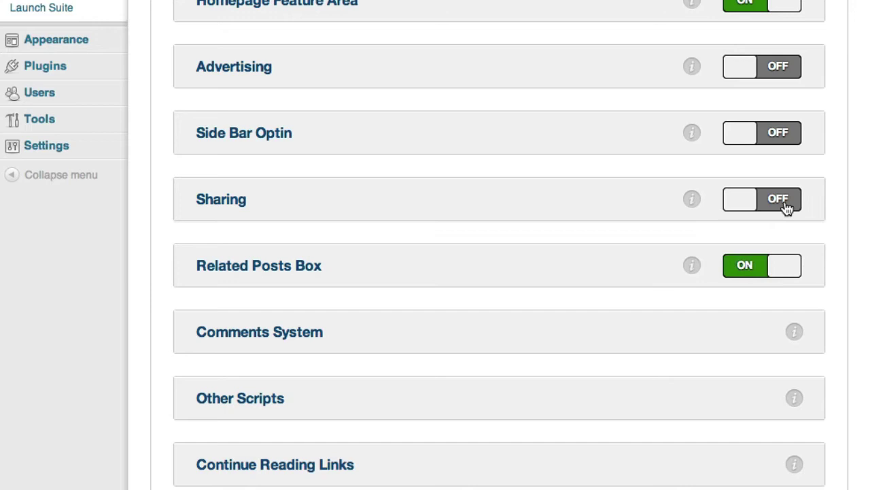
left_click(783, 203)
Enable Wordpress Comments in the Comments System module and collapse the section
scroll(462, 311, "down", 3)
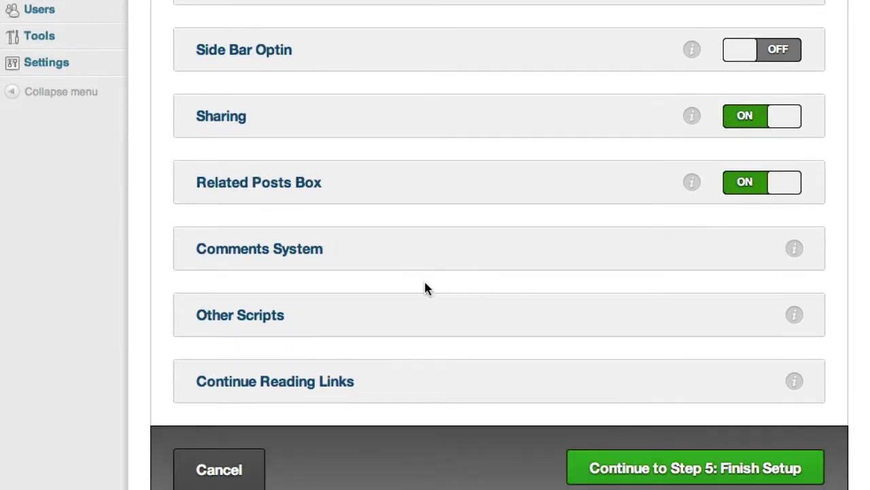
left_click(274, 250)
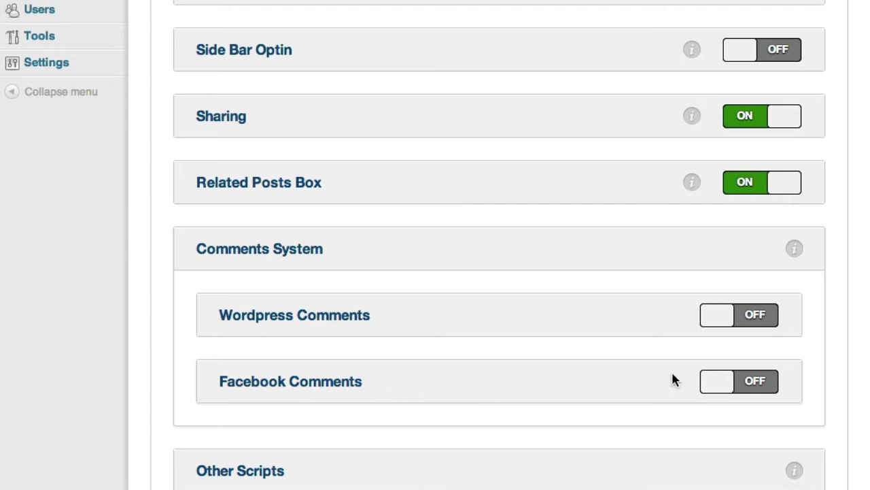
left_click(762, 319)
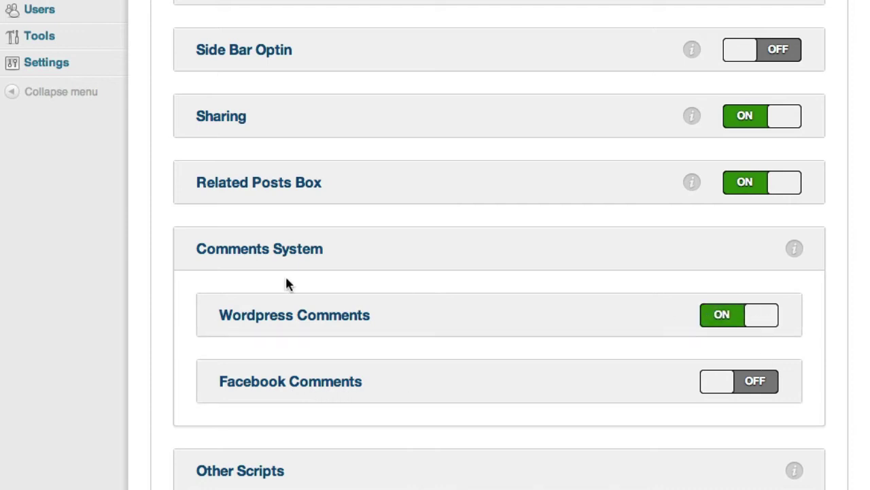
left_click(258, 250)
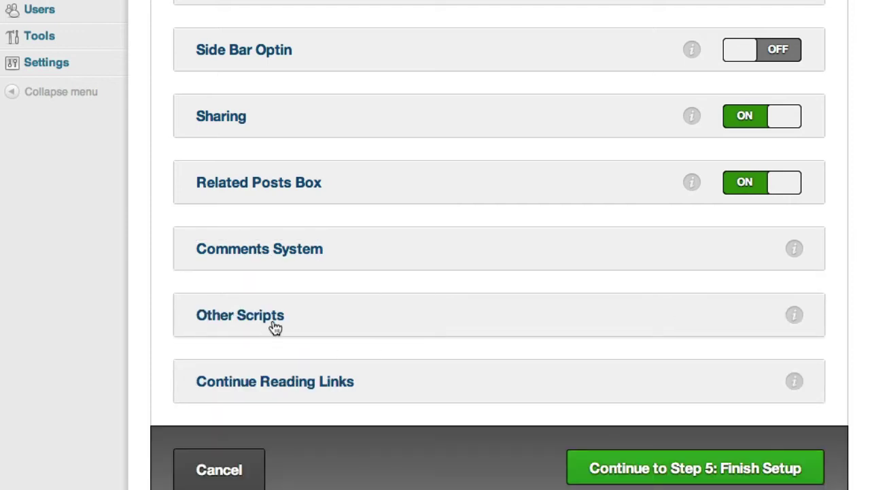
Examine the Other Scripts module's code box and its Header, Footer and Custom CSS placement options
left_click(251, 317)
scroll(363, 309, "down", 5)
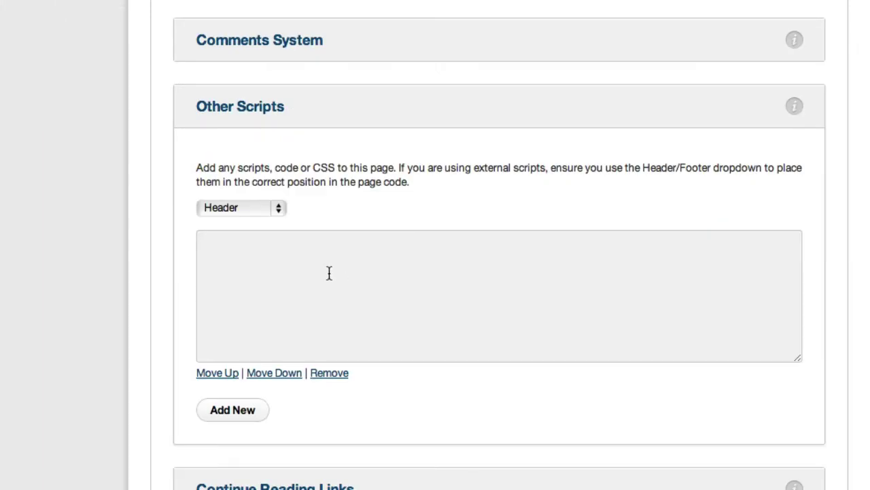
left_click(265, 270)
left_click(243, 207)
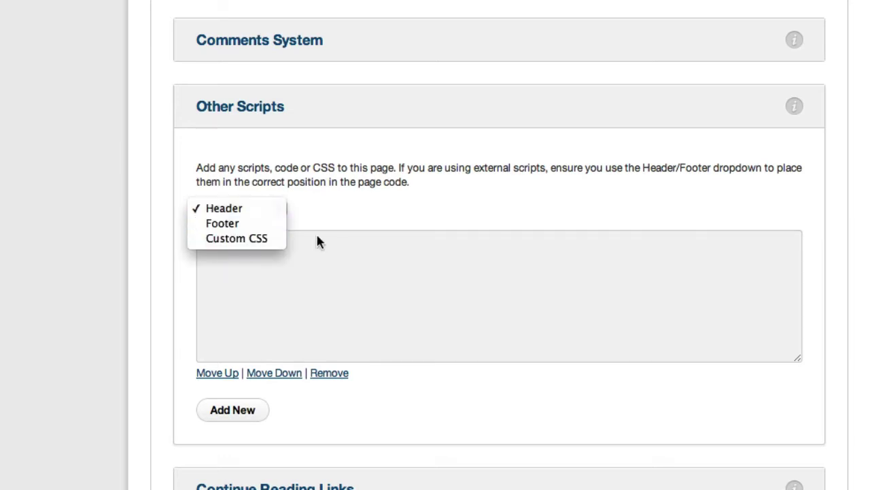
left_click(388, 192)
left_click(204, 114)
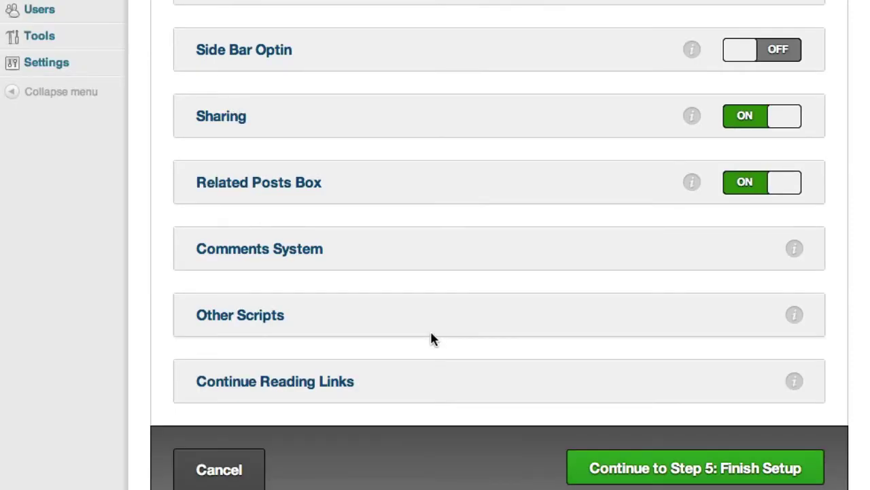
Change the Continue Reading link text to "Continue Reading Now &rarr;"
left_click(292, 383)
scroll(354, 367, "down", 3)
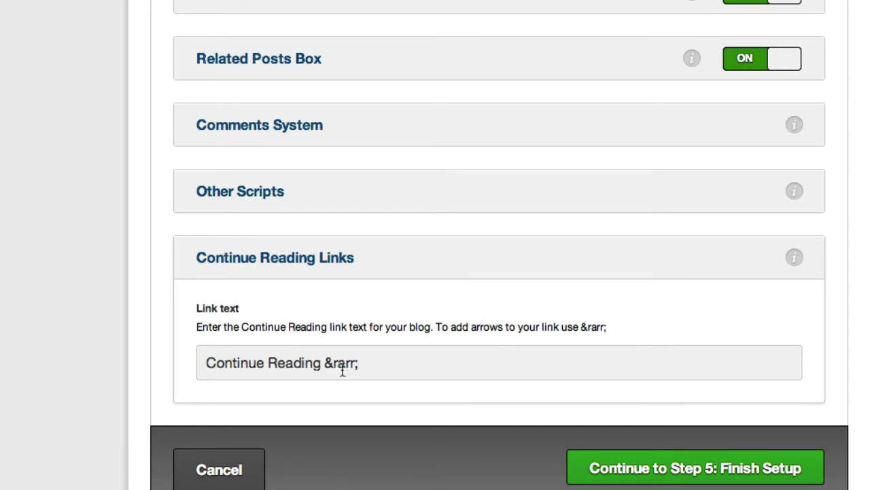
left_click(320, 362)
type("Now")
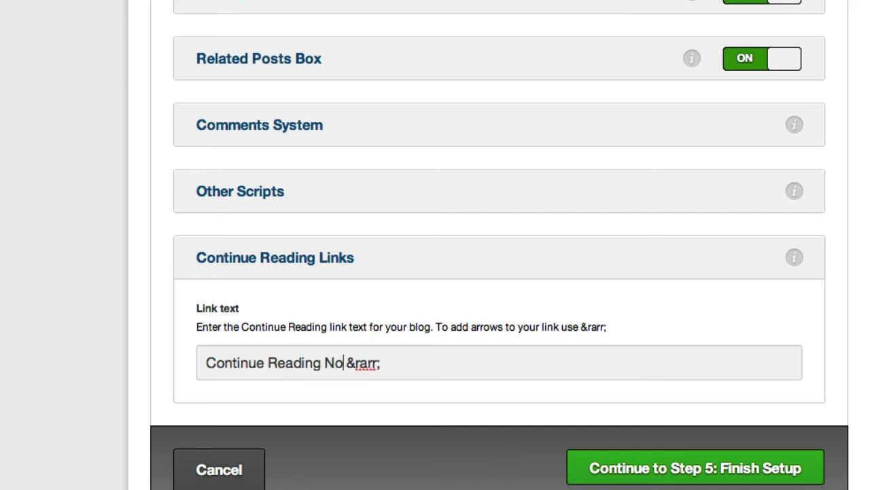
Collapse the Continue Reading Links module and complete the Modules step to finish the Blog Setup wizard
left_click(264, 258)
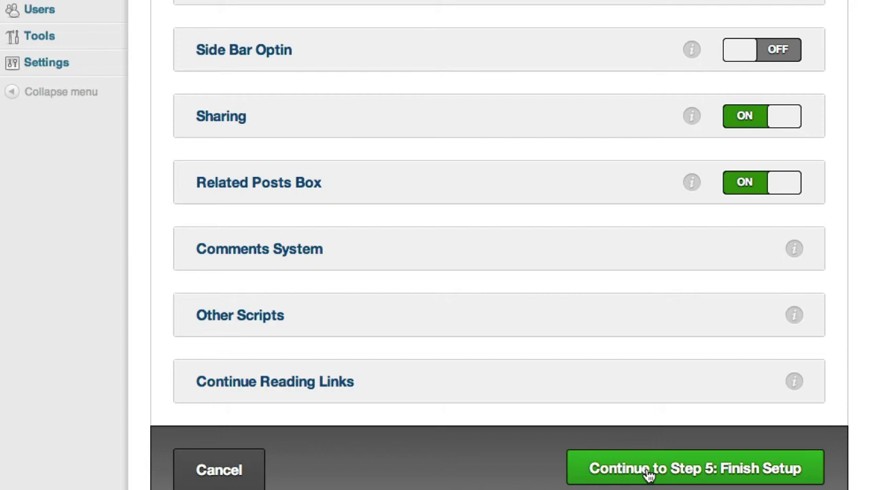
left_click(649, 475)
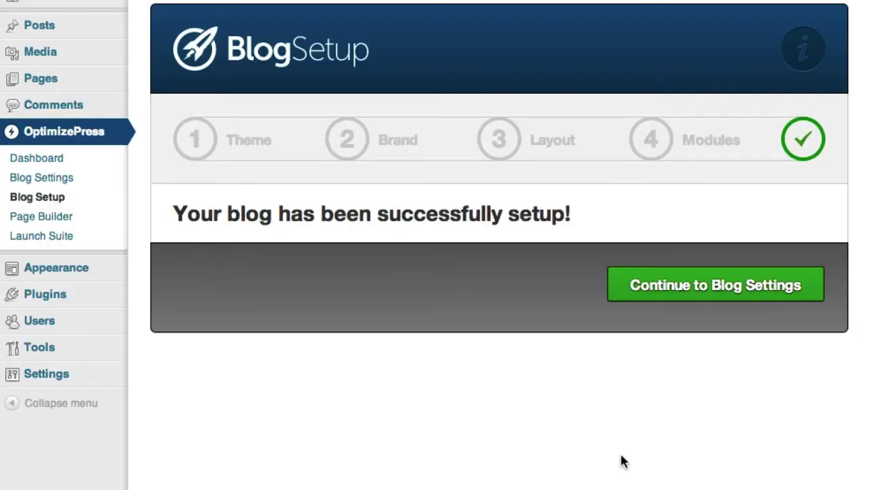
Look through the Theme, Brand, Layout Structure and Modules sections of the OptimizePress Blog Settings
left_click(62, 184)
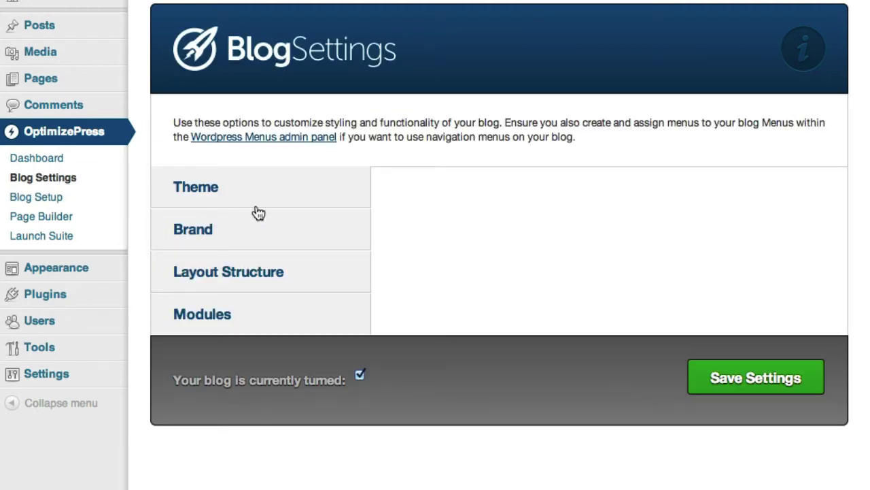
left_click(204, 191)
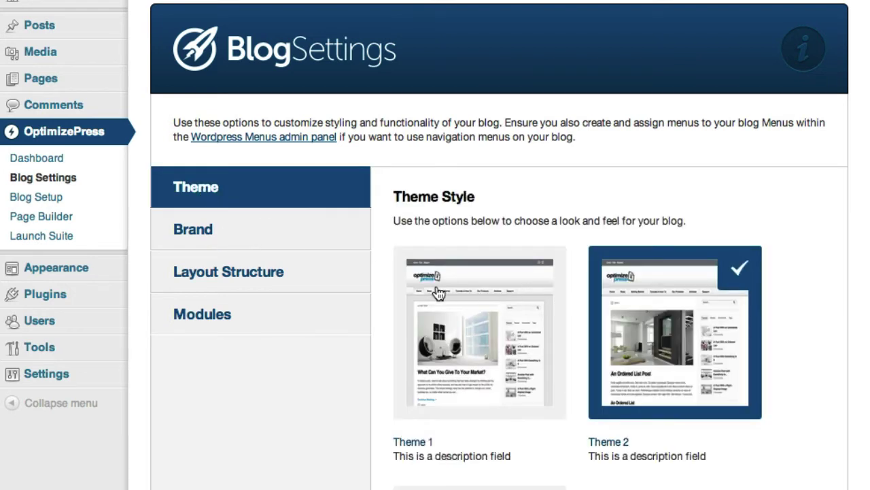
scroll(220, 111, "down", 5)
scroll(258, 146, "up", 3)
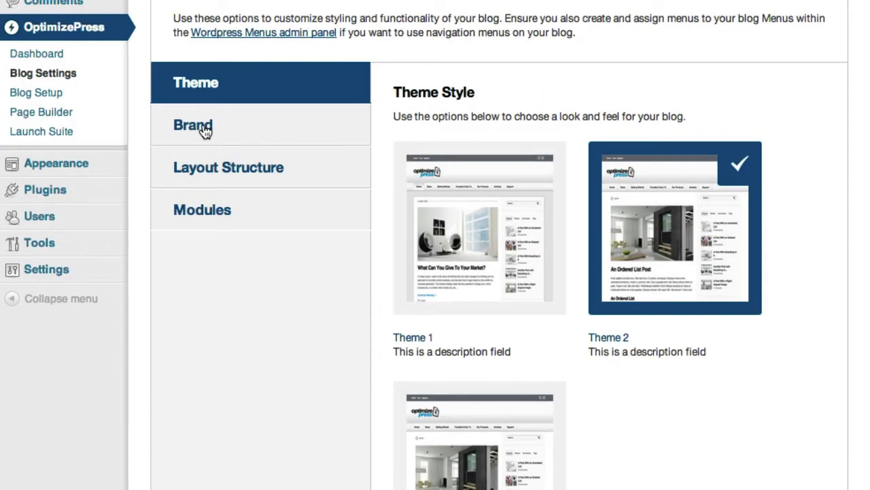
left_click(204, 130)
left_click(229, 168)
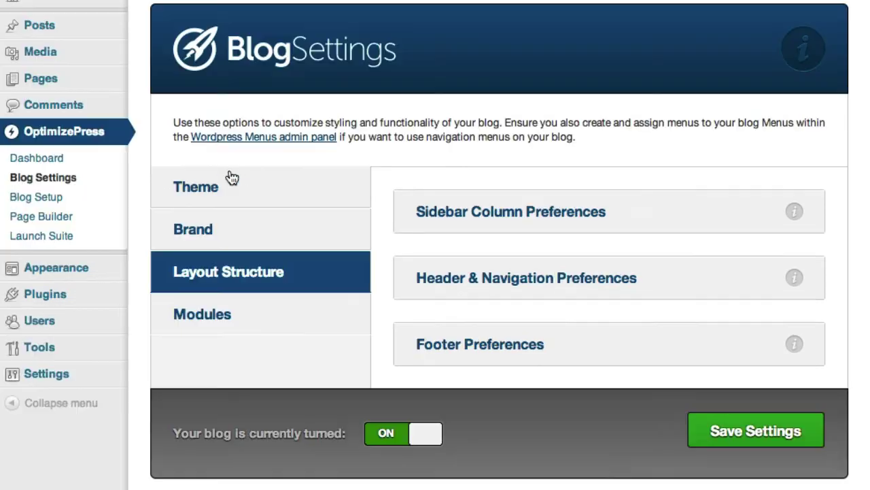
left_click(207, 317)
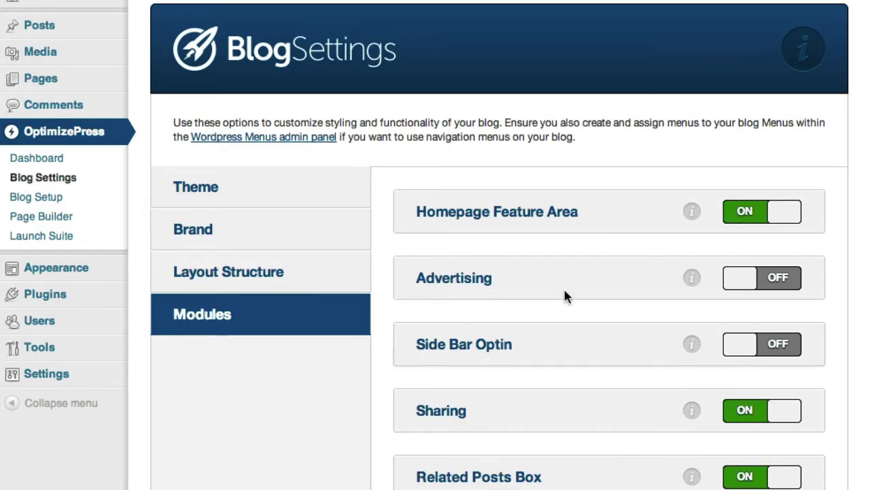
scroll(554, 326, "down", 3)
scroll(547, 347, "up", 3)
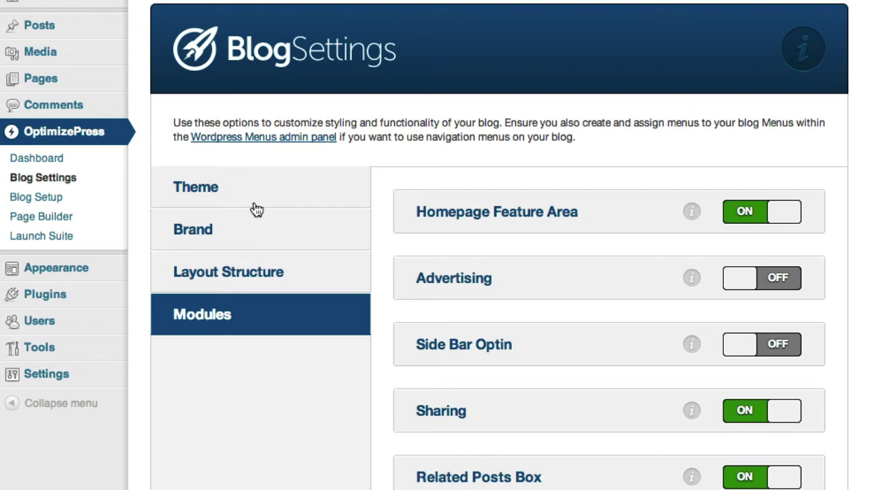
View the live blog homepage to examine its logo, feature area, latest post and footer, and return to the Blog Settings
right_click(98, 1)
key("Escape")
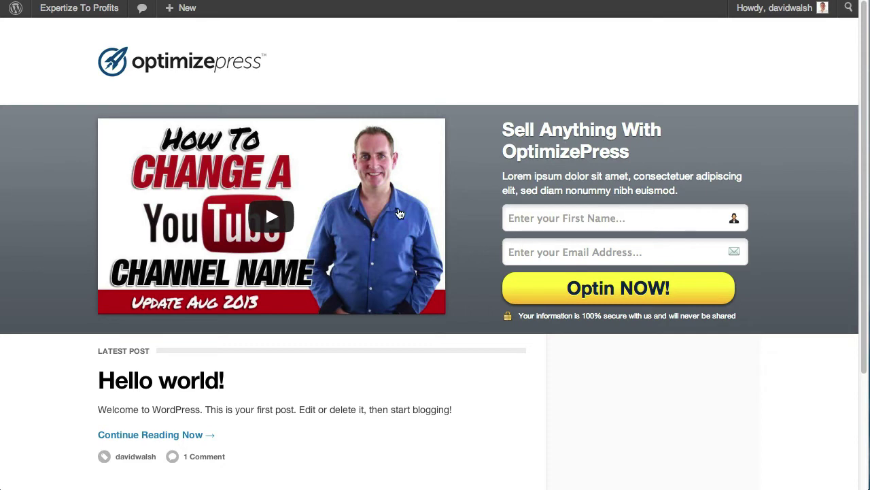
scroll(349, 235, "down", 3)
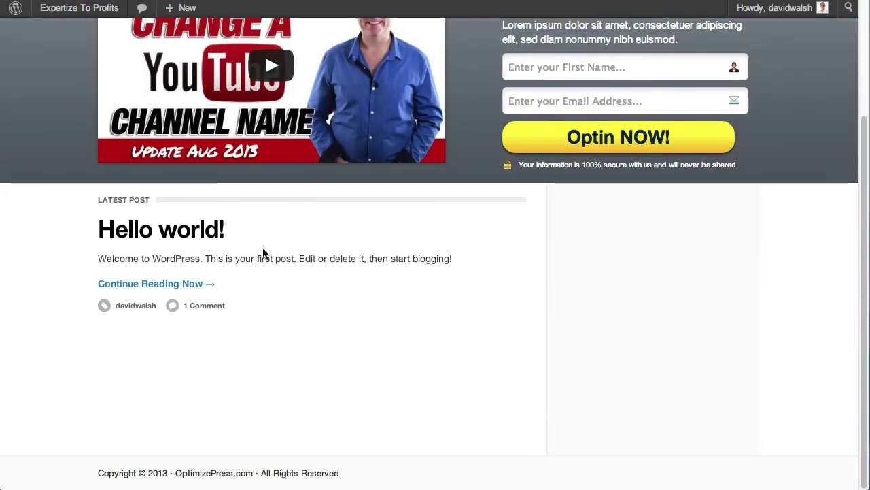
scroll(215, 237, "up", 2)
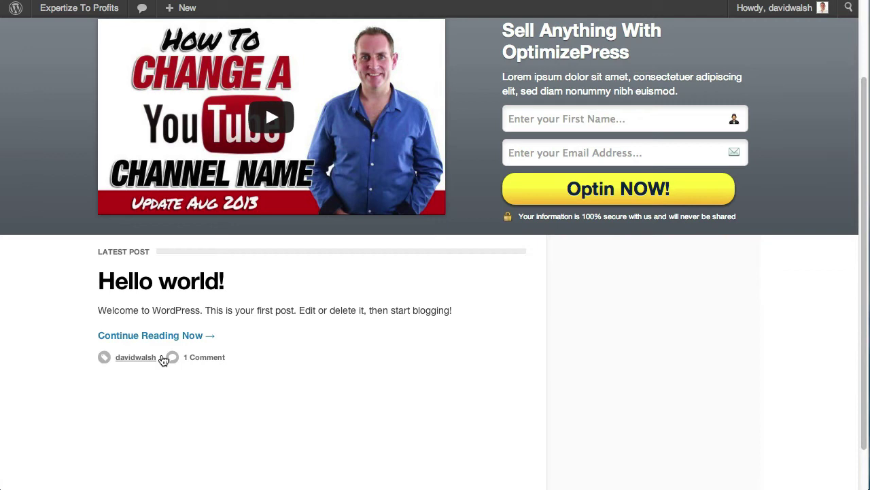
scroll(227, 326, "down", 2)
scroll(325, 318, "up", 3)
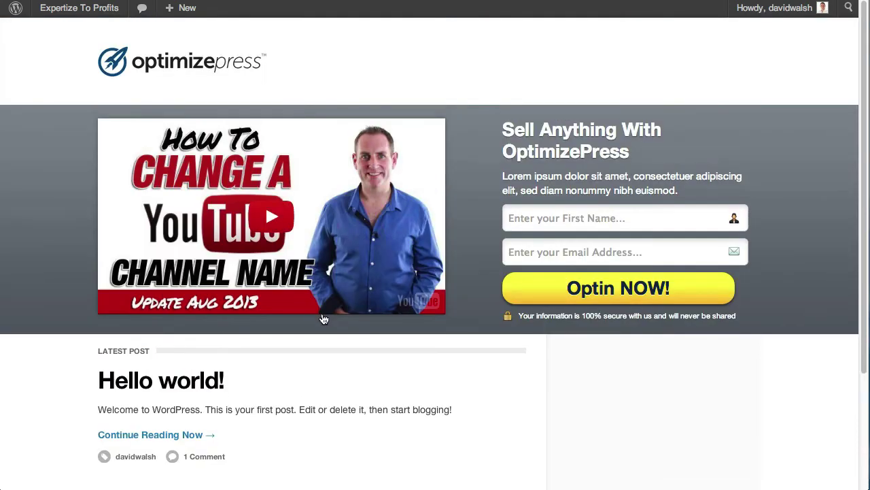
scroll(325, 317, "down", 3)
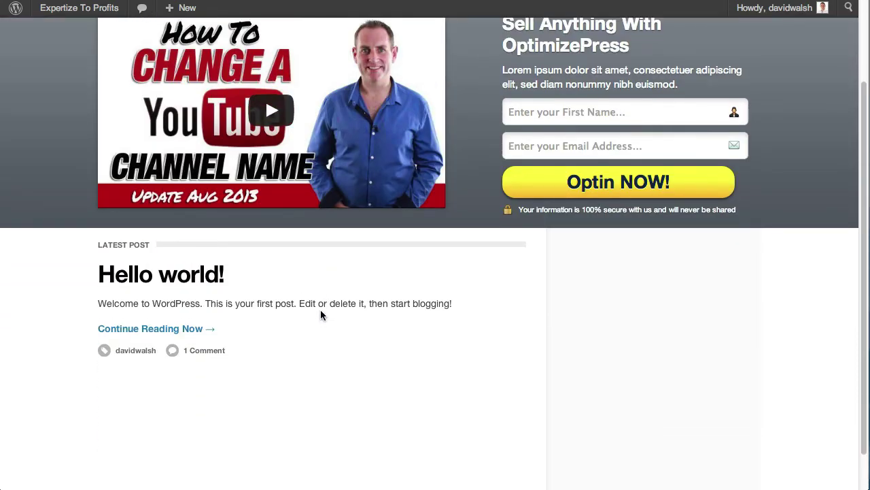
scroll(322, 314, "up", 3)
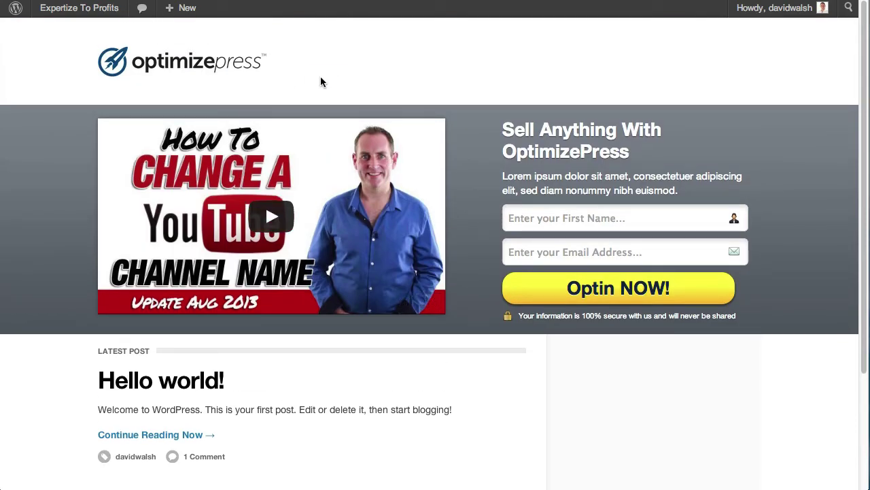
left_click(79, 8)
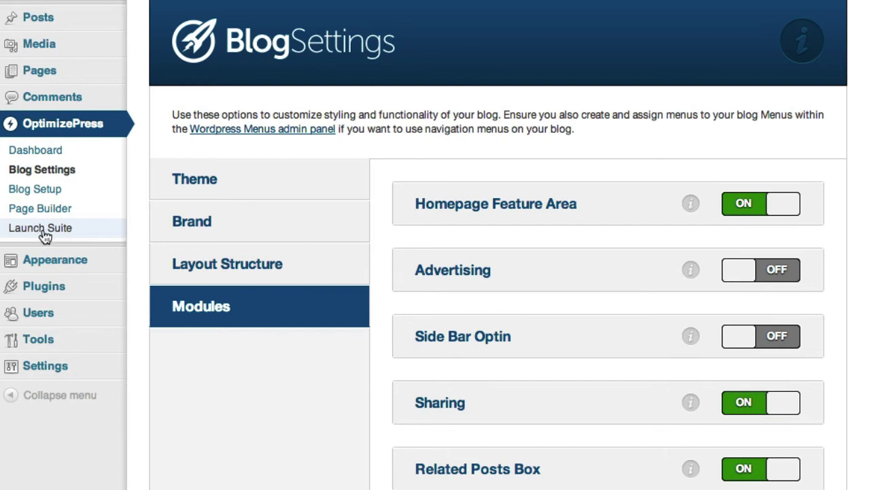
Create a new launch funnel named "Funnel 1" in the Launch Suite
left_click(41, 229)
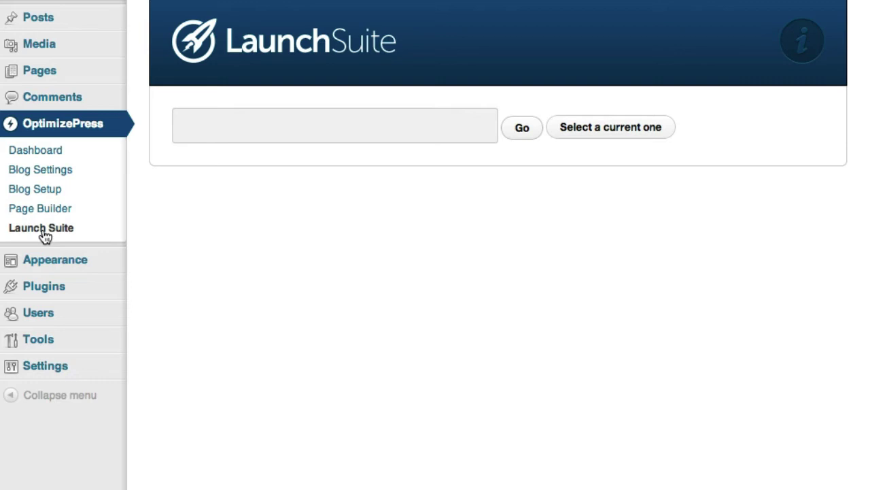
left_click(251, 123)
type("Funnel 1")
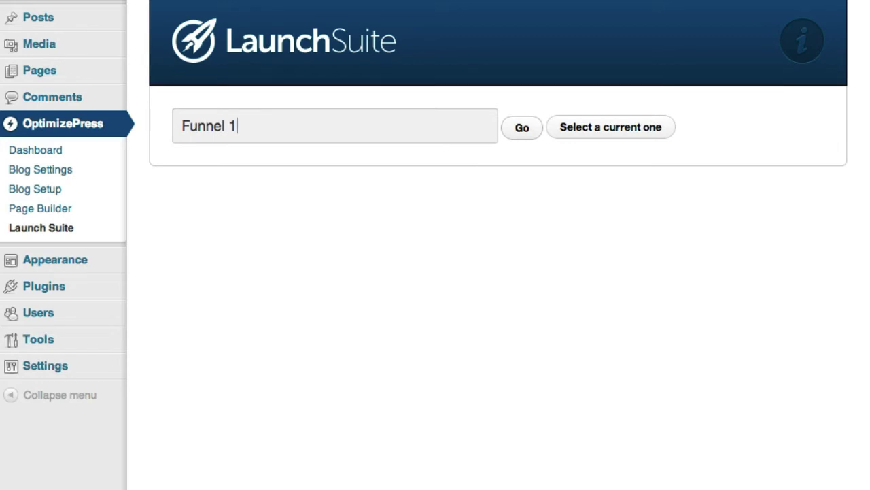
left_click(520, 129)
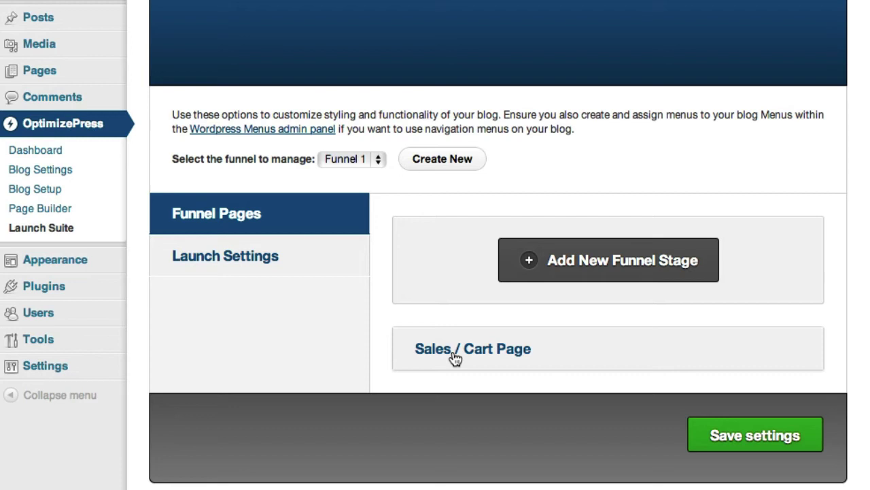
Create a second funnel named "Funnel 2" and check the list of funnels to manage, leaving Funnel 1 selected
left_click(337, 163)
left_click(346, 163)
left_click(443, 163)
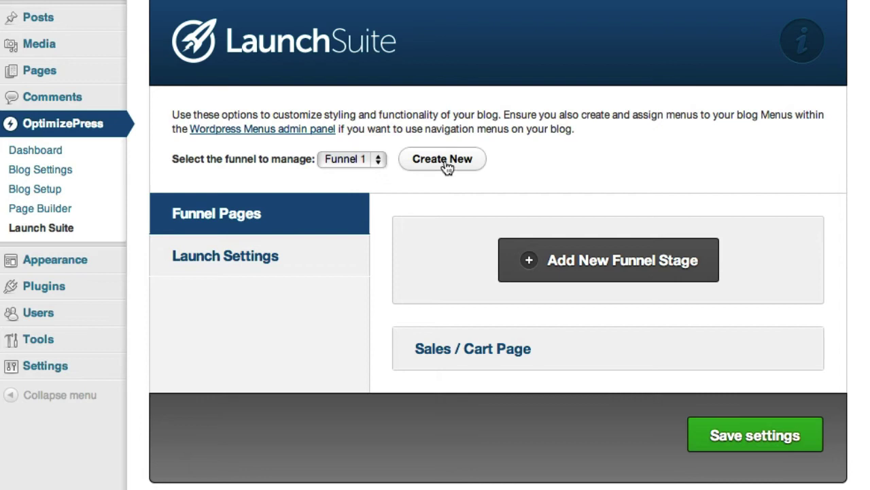
type("Funne")
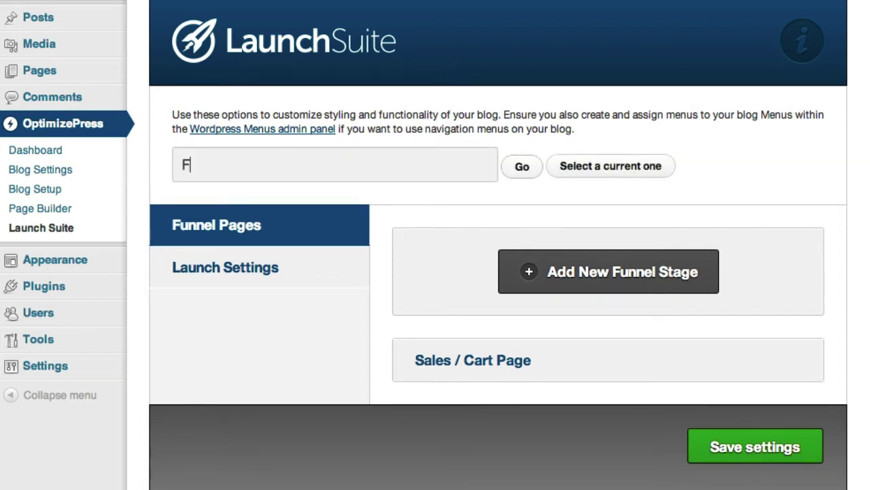
type("l 2")
left_click(534, 168)
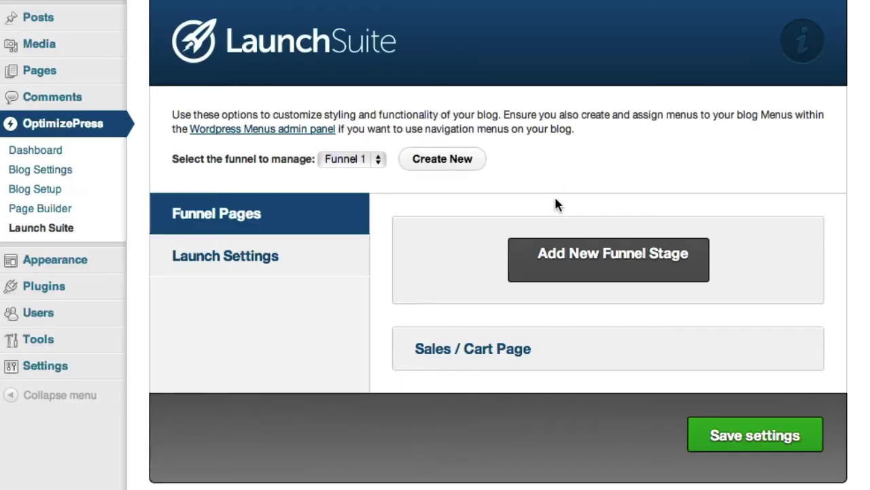
left_click(357, 164)
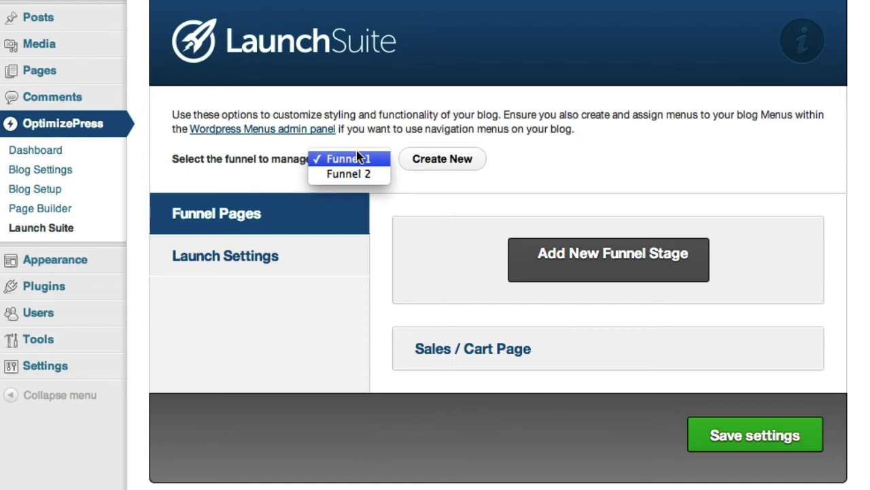
left_click(565, 170)
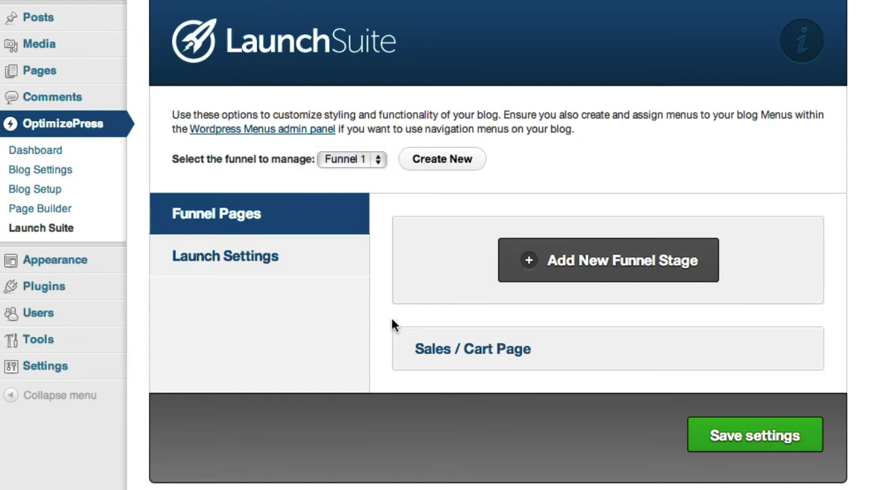
Add a first funnel stage to Funnel 1 and expand it to check its Value Page / Funnel Page choices
left_click(585, 270)
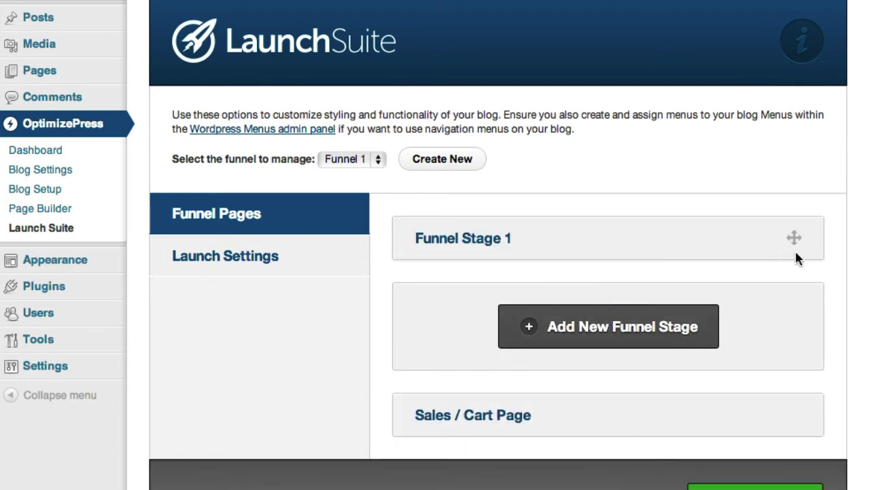
left_click(467, 242)
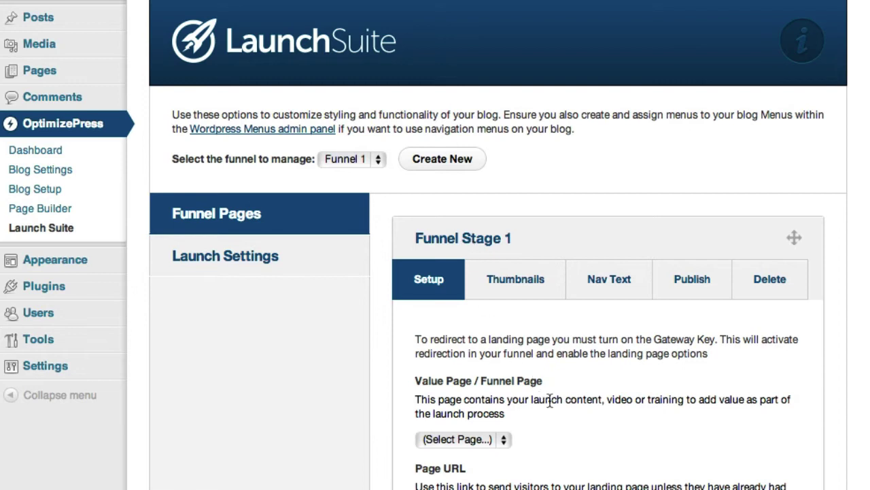
scroll(559, 402, "down", 5)
left_click(475, 273)
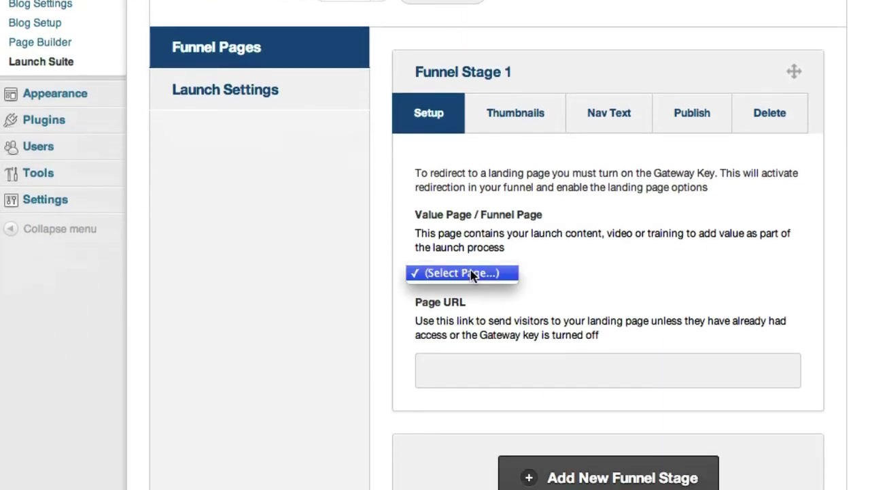
left_click(512, 264)
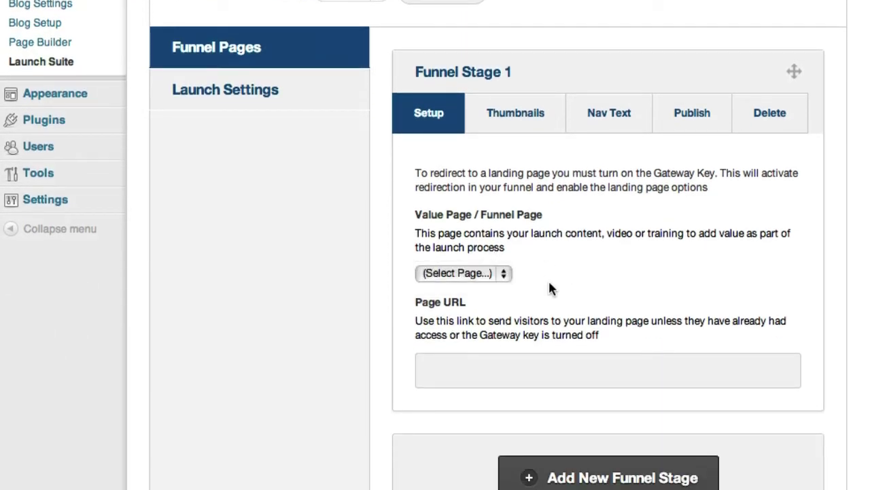
left_click(470, 274)
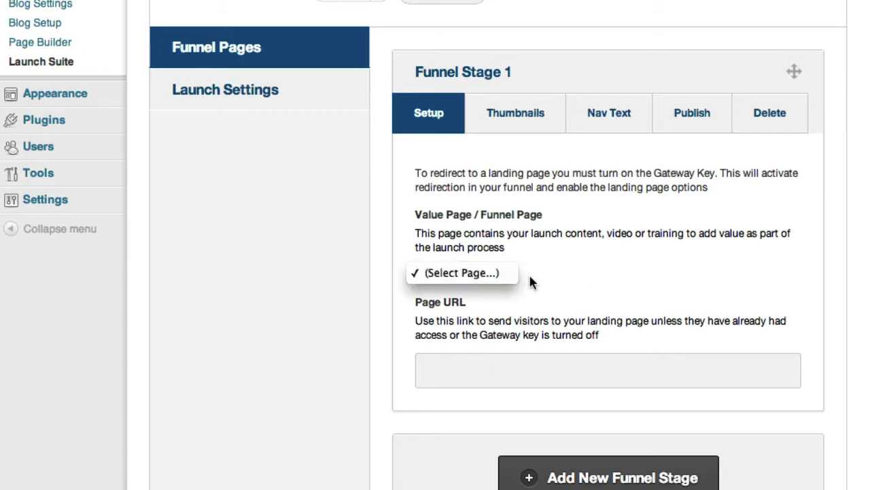
left_click(477, 259)
Review the first funnel stage's Thumbnails, Nav Text and Publish options and collapse the stage
left_click(520, 113)
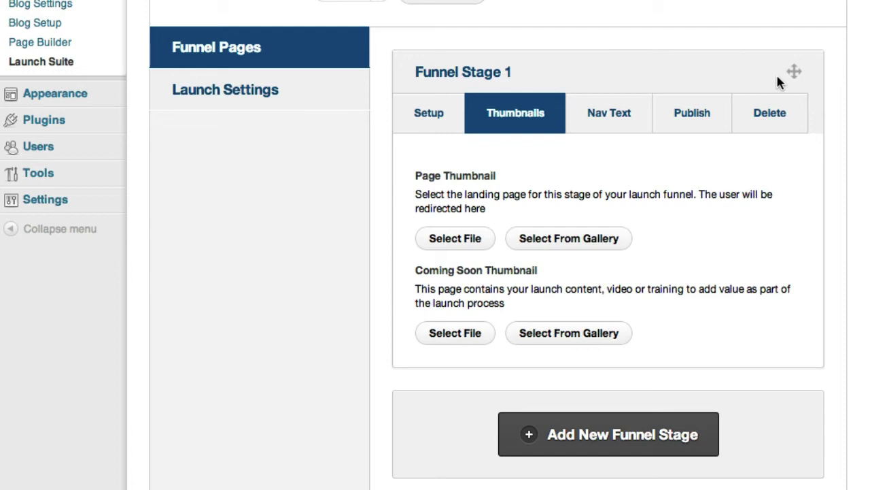
left_click(606, 120)
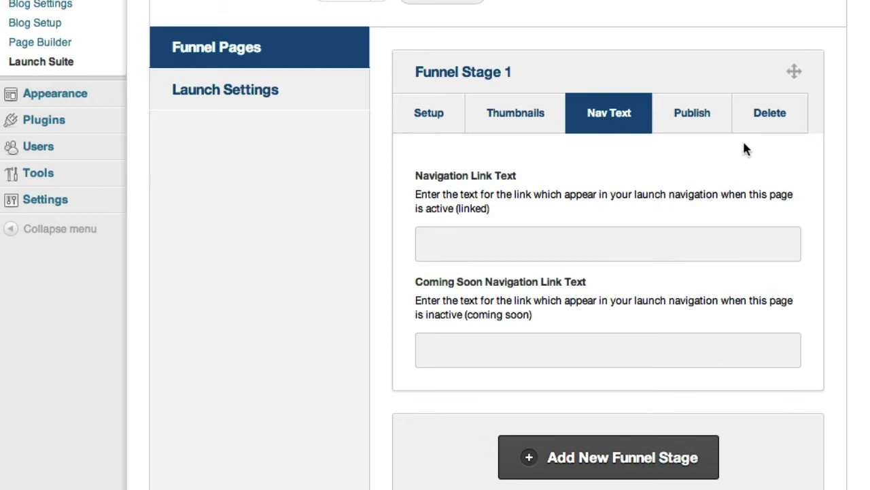
left_click(687, 122)
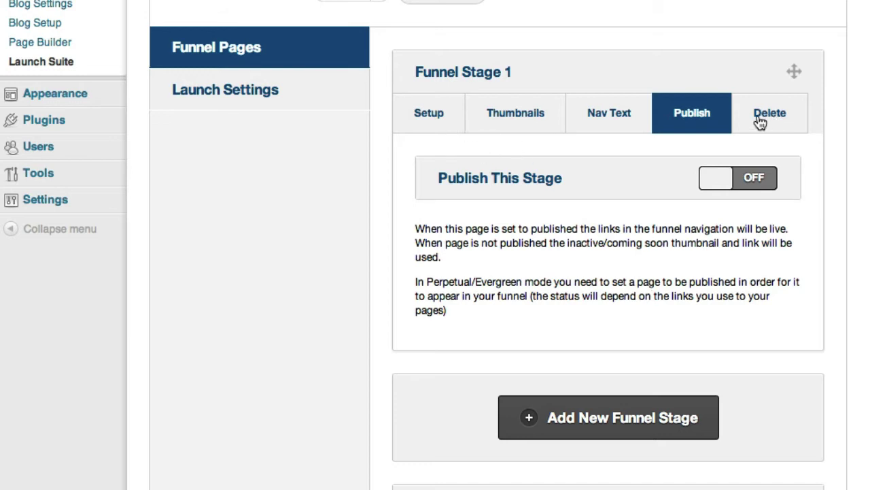
left_click(792, 72)
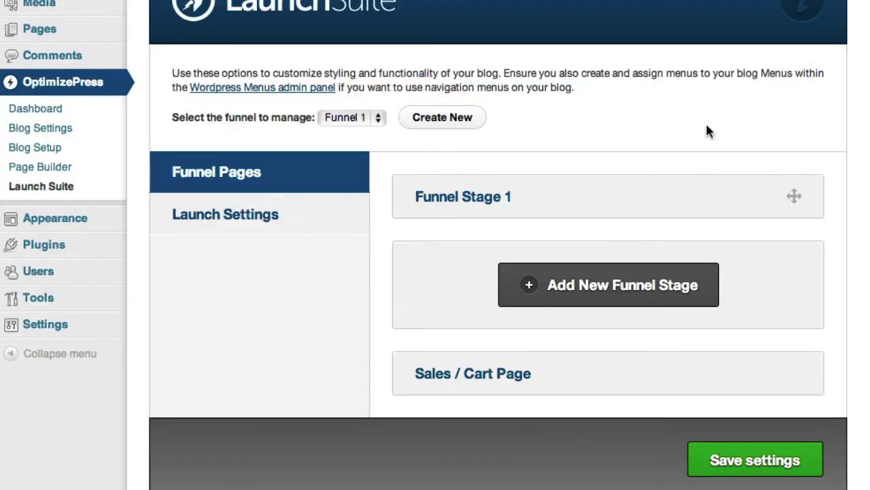
Add three more funnel stages to Funnel 1 and try to move the third and fourth stages higher in the order
left_click(576, 289)
left_click(612, 367)
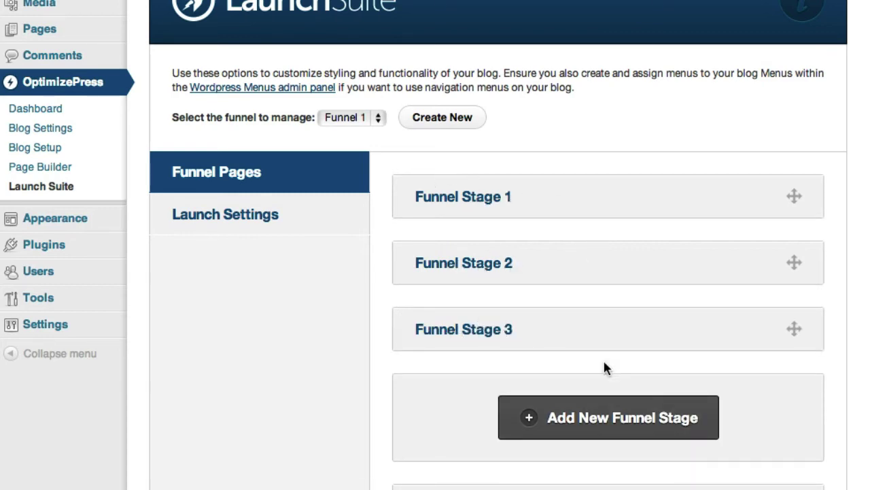
left_click_drag(601, 340, 610, 270)
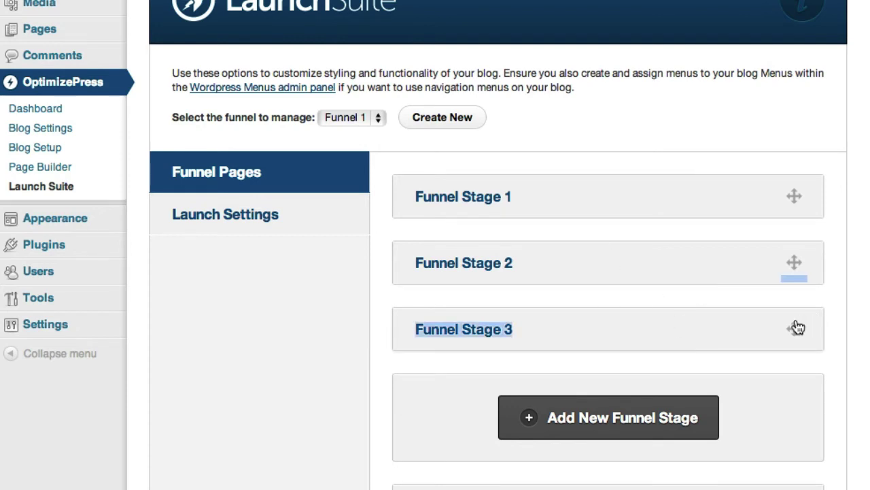
left_click_drag(791, 329, 793, 300)
left_click(524, 410)
left_click_drag(795, 403, 779, 184)
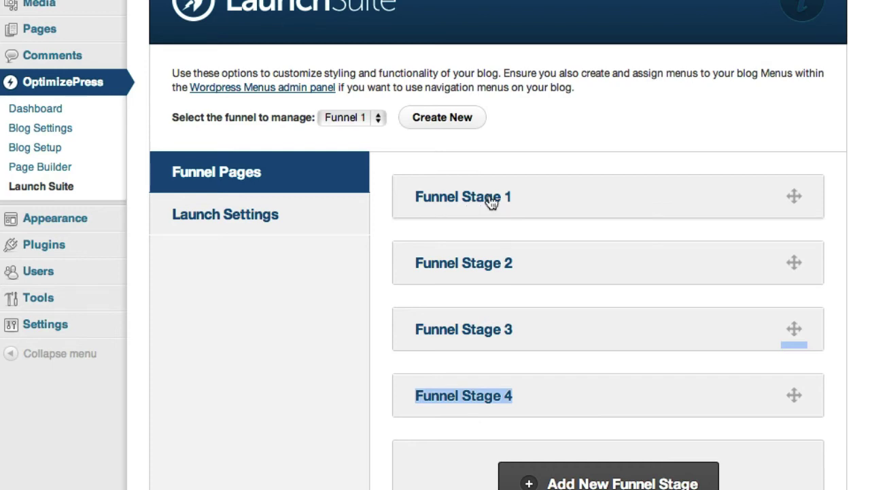
Save Funnel 1's launch suite settings and switch the funnel to manage to Funnel 2
scroll(509, 287, "down", 3)
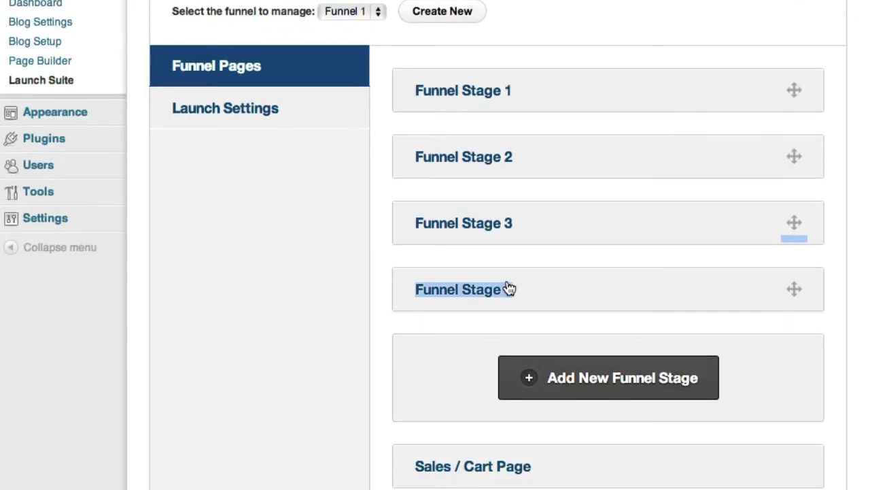
scroll(508, 288, "down", 3)
left_click(754, 464)
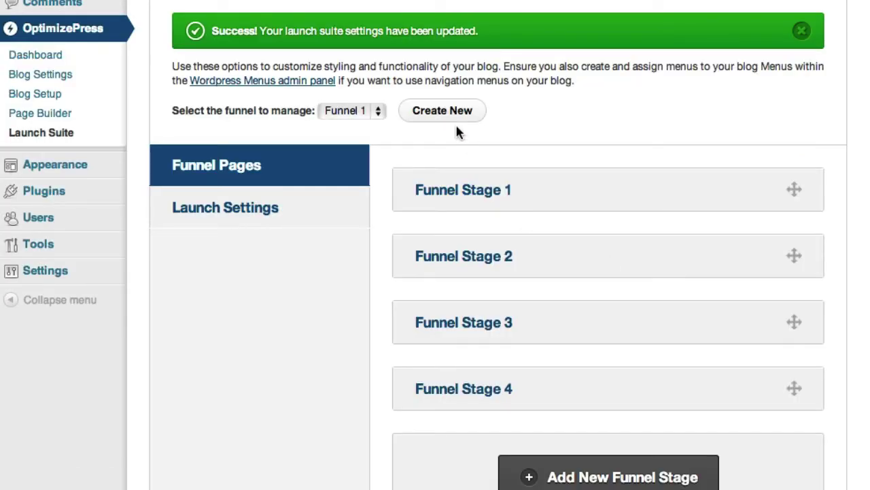
left_click(361, 117)
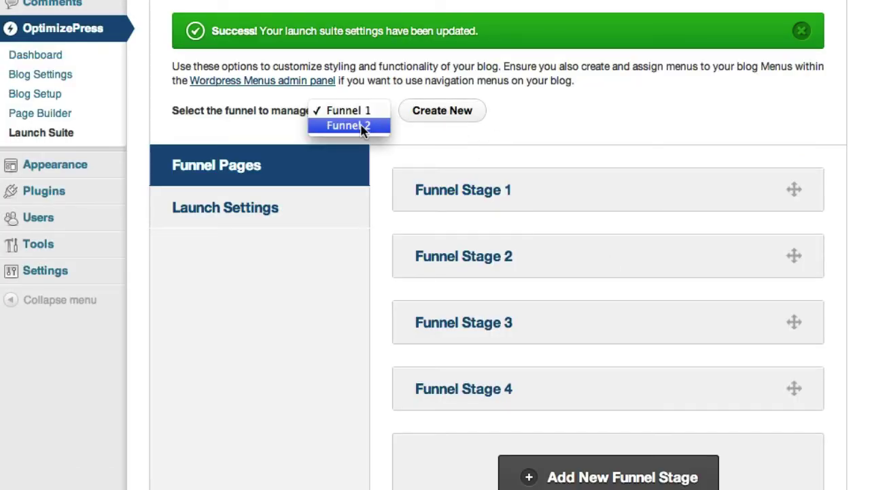
left_click(365, 126)
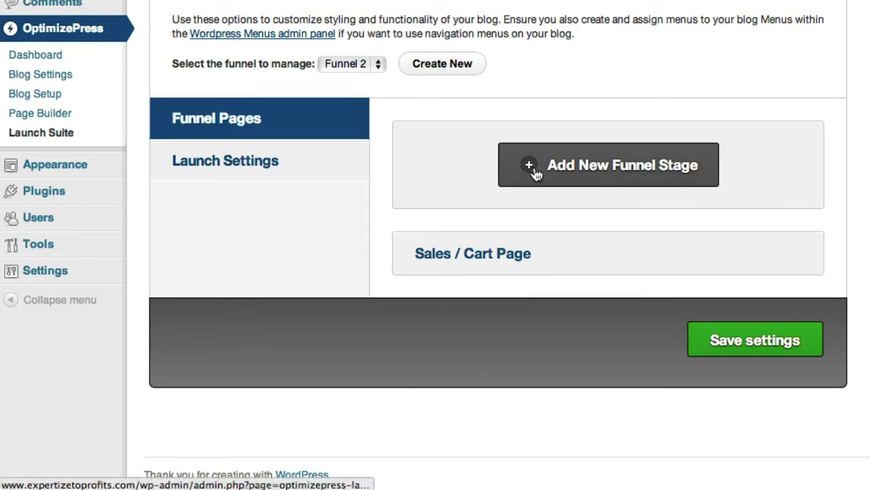
Turn on the Funnel Gateway Key in Funnel 2's Launch Settings and check its key field
left_click(247, 165)
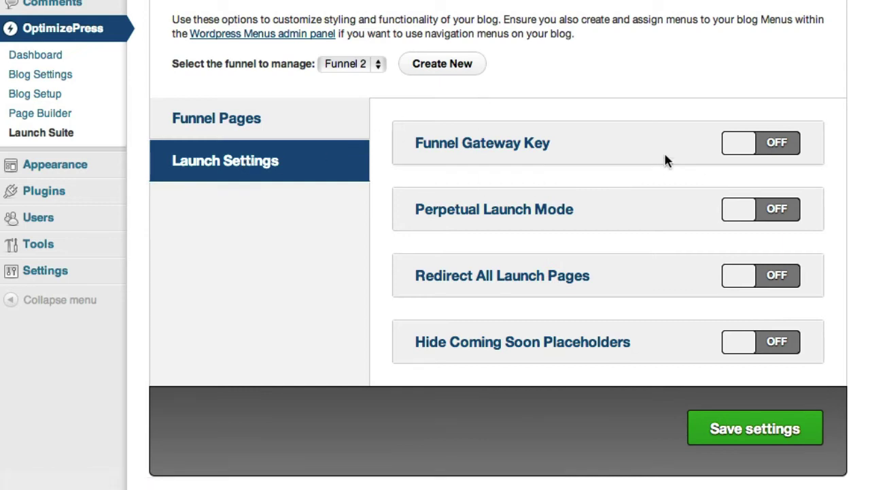
left_click(777, 145)
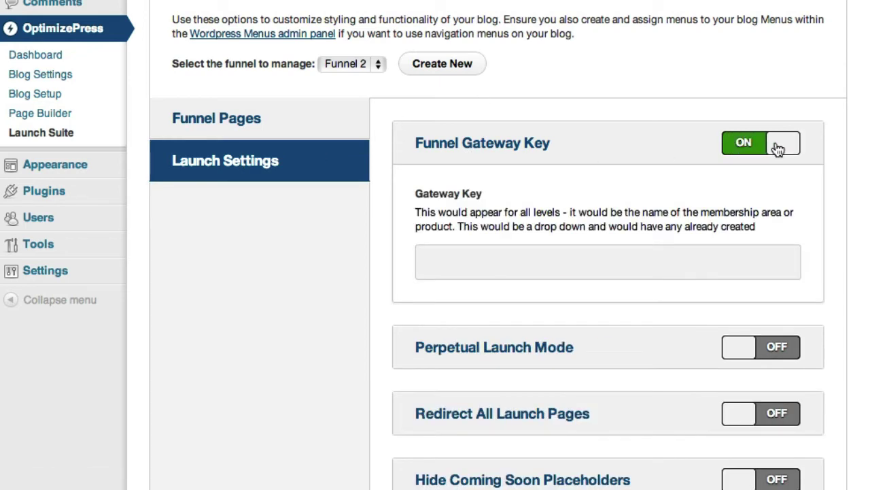
left_click(501, 262)
scroll(657, 228, "down", 5)
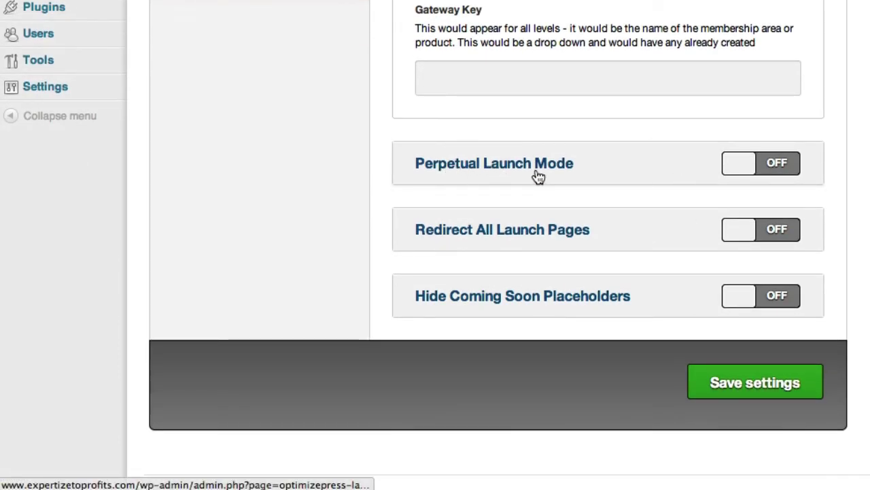
Turn on Perpetual Launch Mode, Redirect All Launch Pages and Hide Coming Soon Placeholders, checking the Redirect Page field
left_click(774, 163)
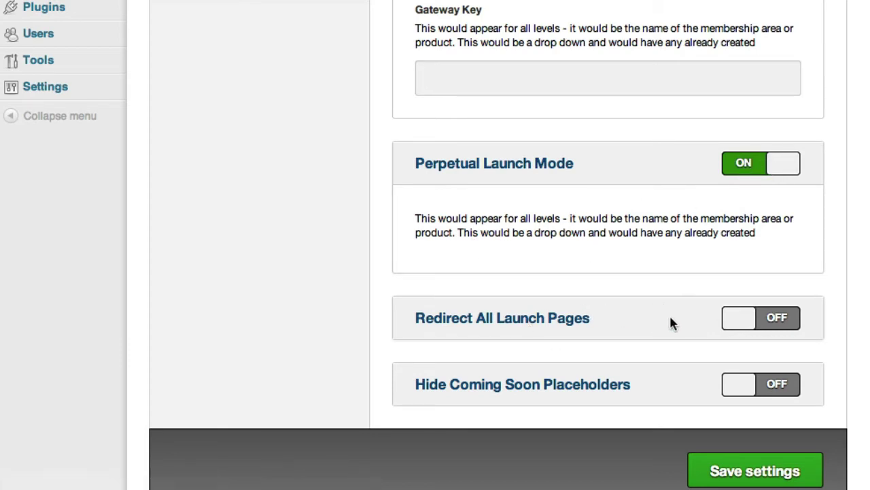
left_click(777, 318)
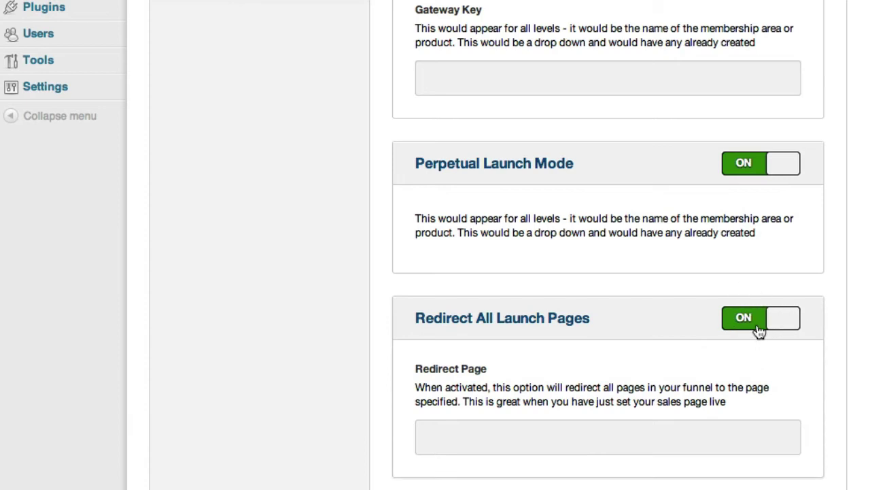
scroll(753, 320, "down", 3)
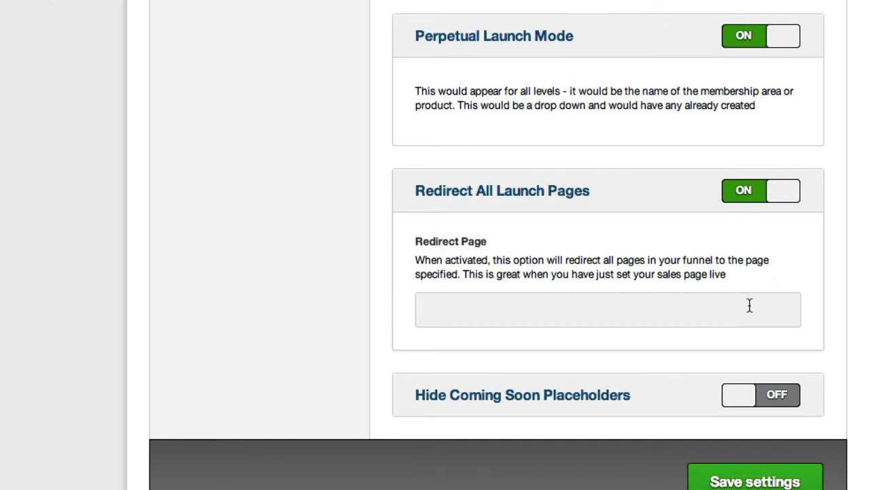
left_click(643, 306)
scroll(643, 306, "down", 3)
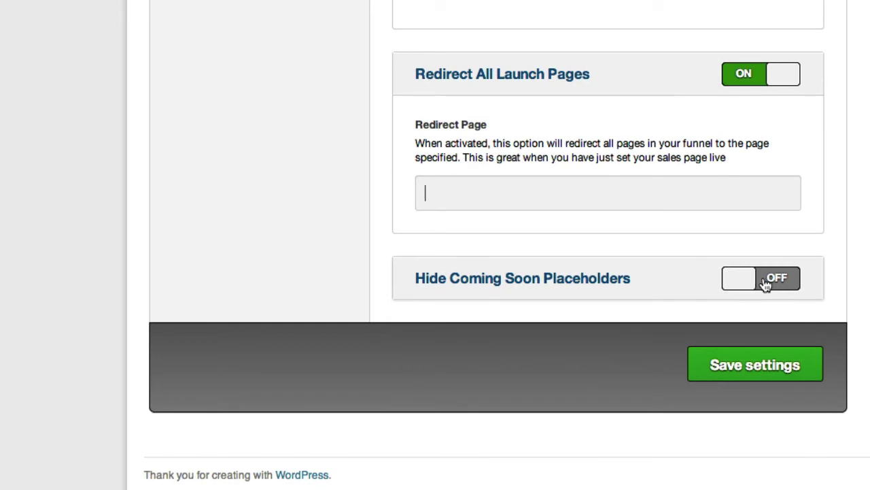
left_click(772, 280)
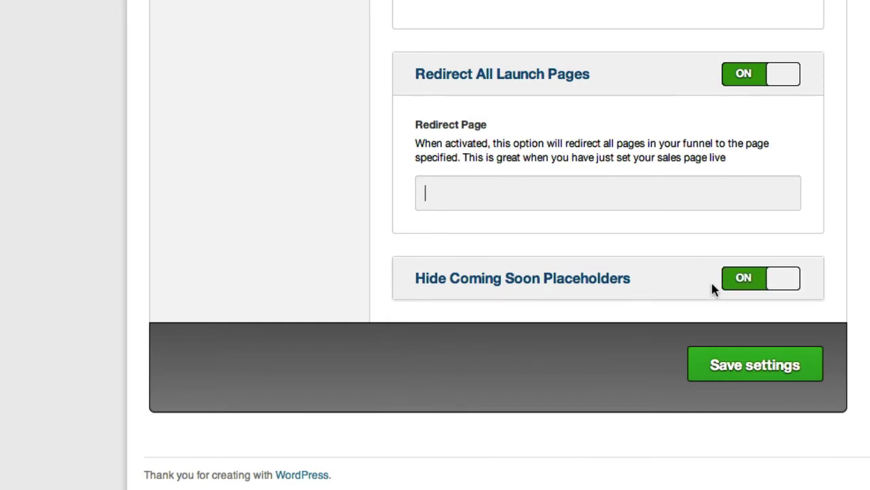
Turn all four of Funnel 2's launch settings back off
left_click(760, 280)
scroll(668, 287, "up", 5)
left_click(761, 140)
left_click(761, 204)
scroll(236, 209, "up", 1)
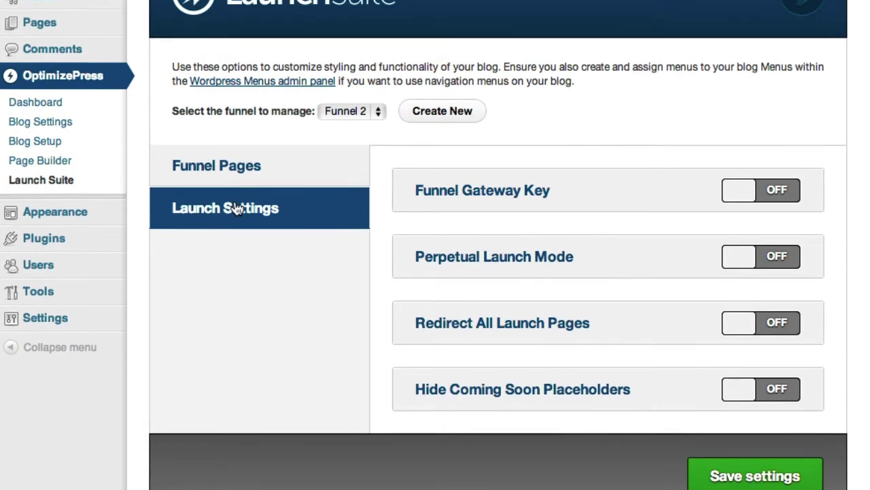
scroll(236, 209, "up", 1)
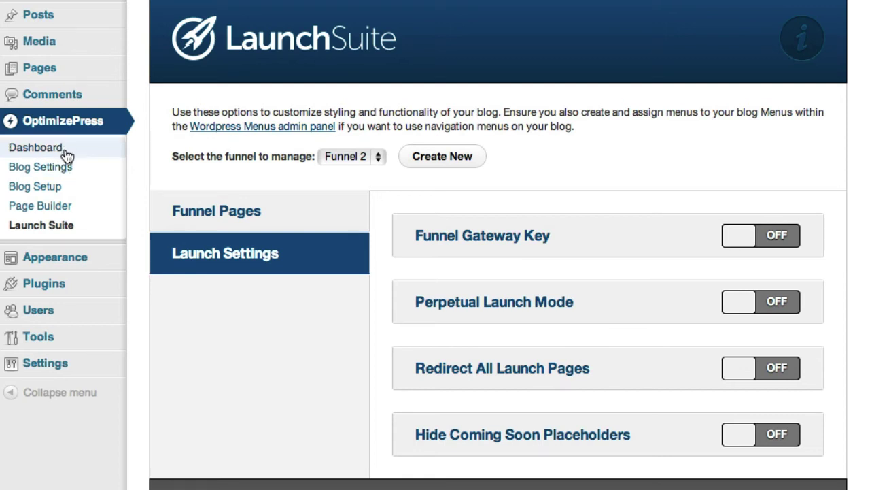
Start a new page in the Page Builder named "Sales Page" and check the availability of its permalink
left_click(53, 207)
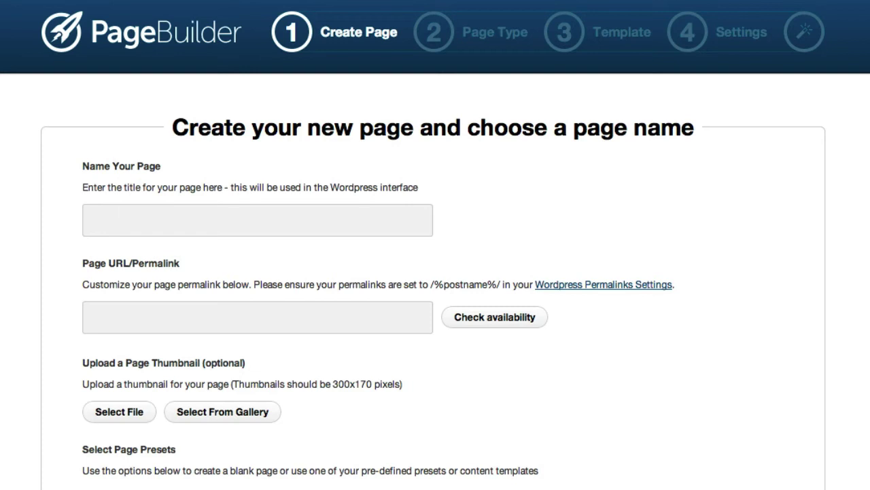
left_click(162, 220)
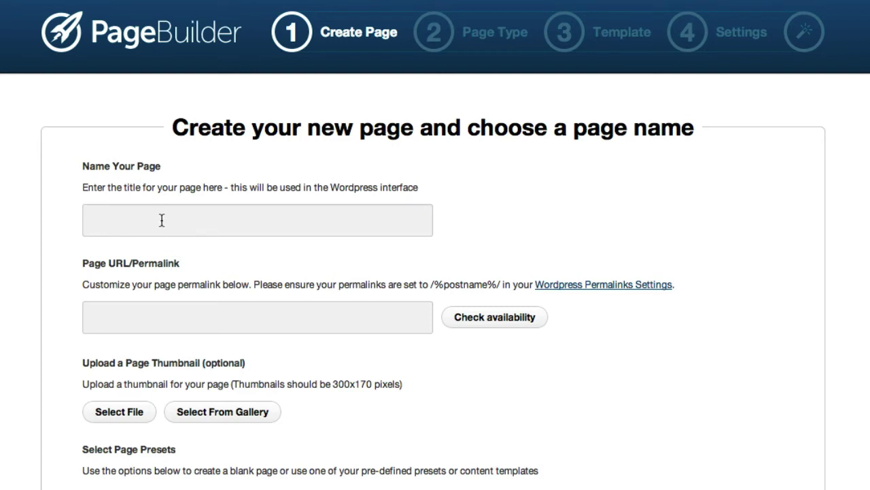
type("Sales ")
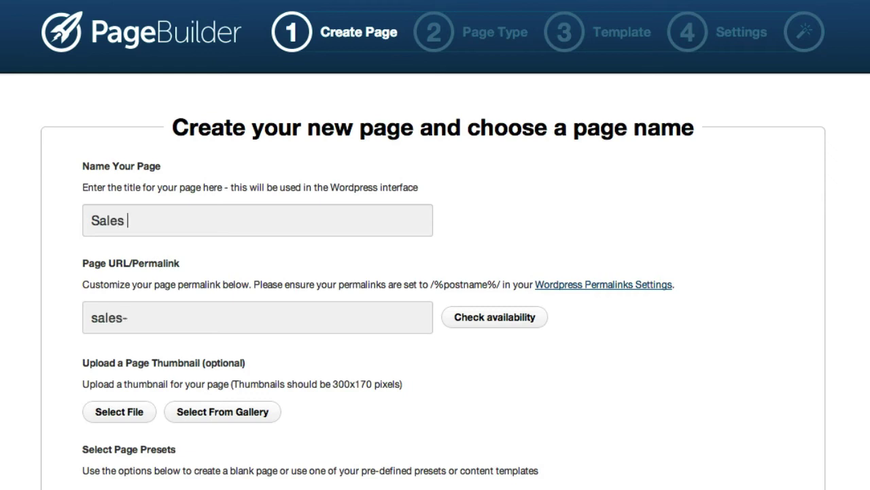
type("Page")
left_click(486, 322)
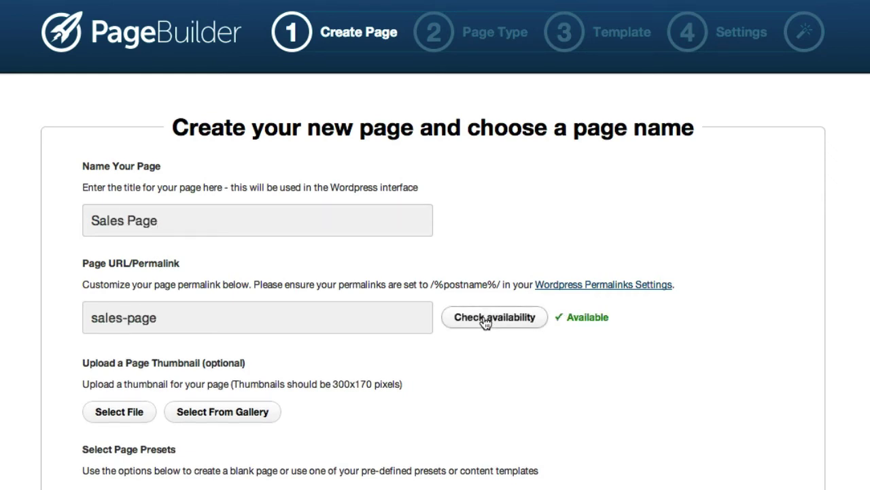
scroll(472, 373, "down", 3)
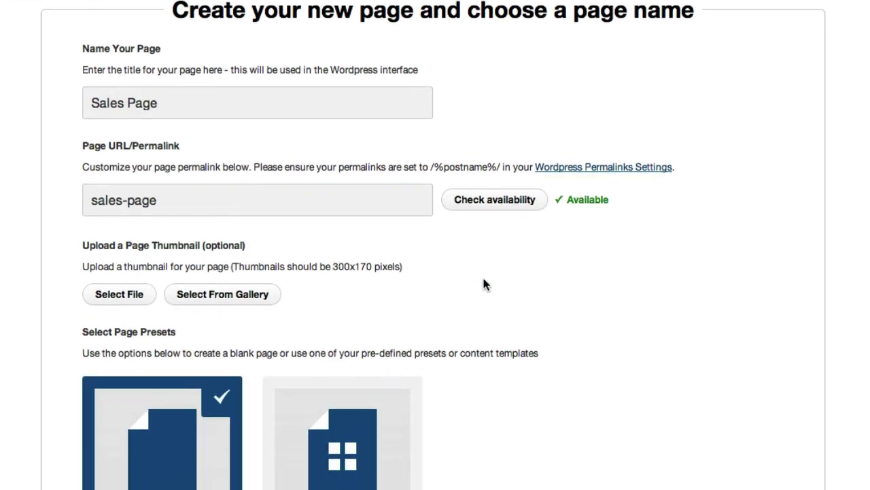
Rename the new page "Video 1" and check the availability of the video-1 permalink
scroll(482, 283, "down", 1)
triple_click(176, 89)
type("Video 1")
left_click(484, 187)
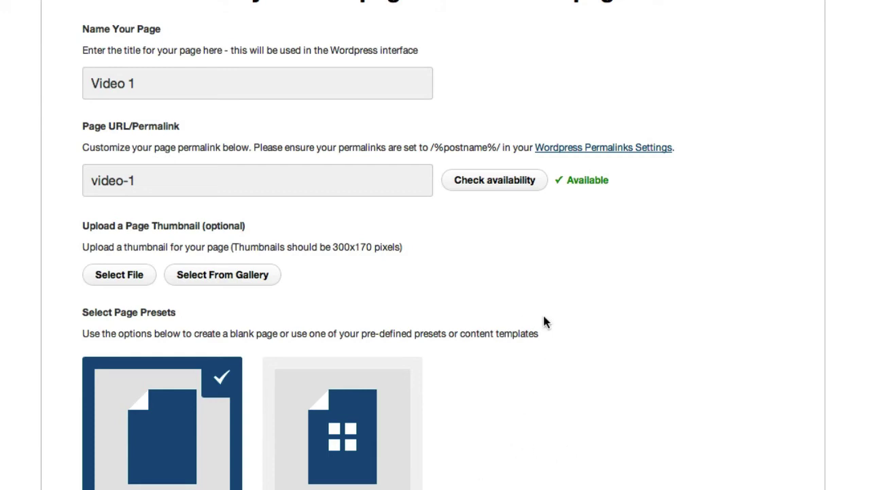
Set the page thumbnail to the grey filmstrip image from the gallery and check the recommended thumbnail size
left_click(214, 290)
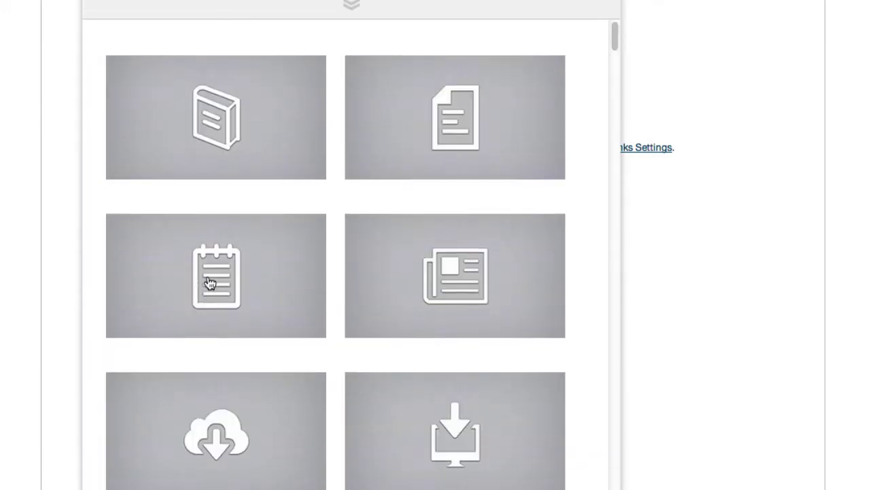
left_click_drag(615, 38, 616, 157)
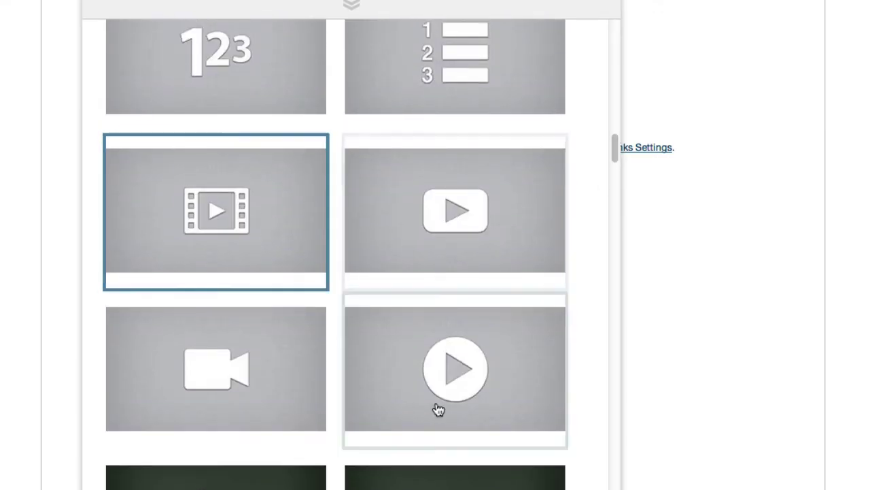
left_click(225, 212)
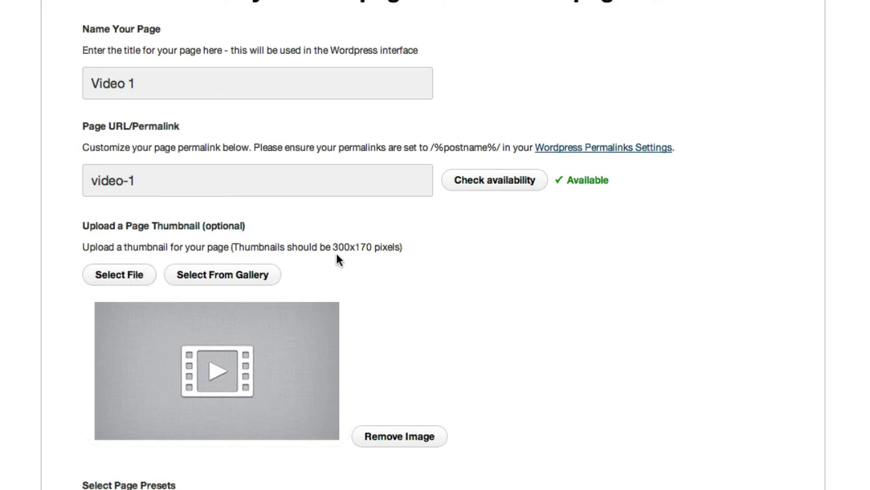
left_click_drag(333, 248, 372, 248)
scroll(372, 292, "down", 3)
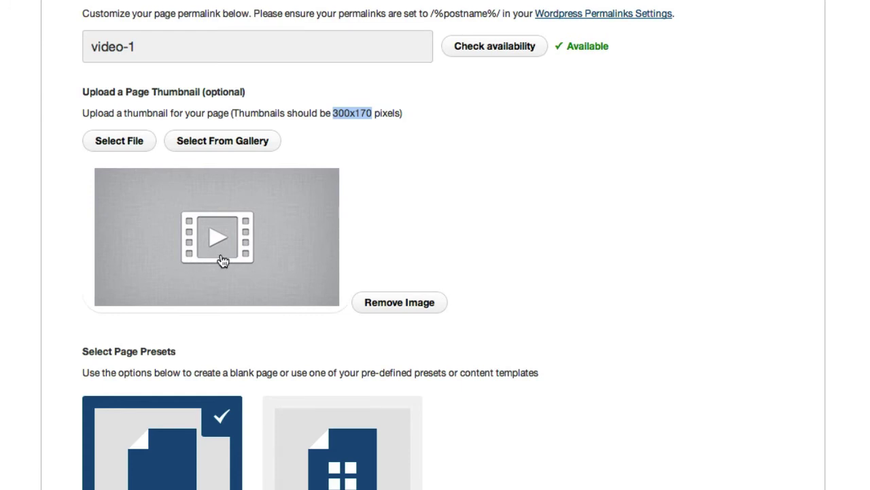
left_click(535, 214)
Set the page preset to Use a Content Template and go to the pre-made templates
scroll(583, 244, "down", 5)
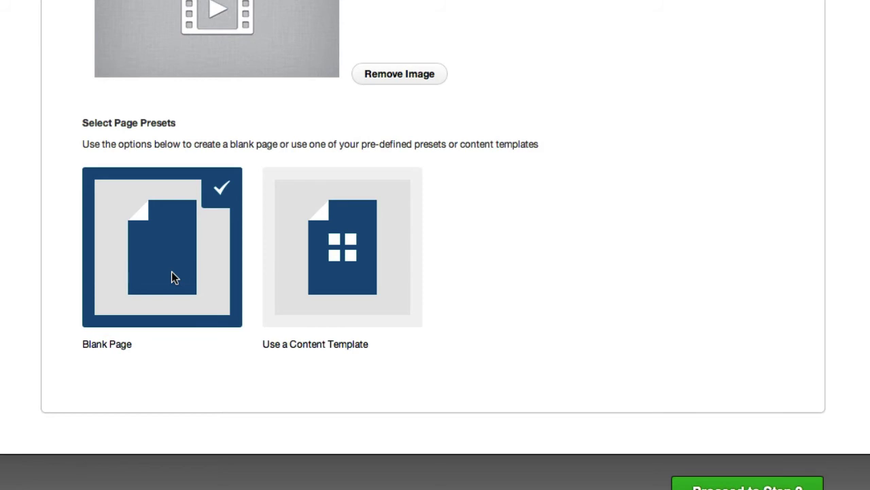
left_click(347, 255)
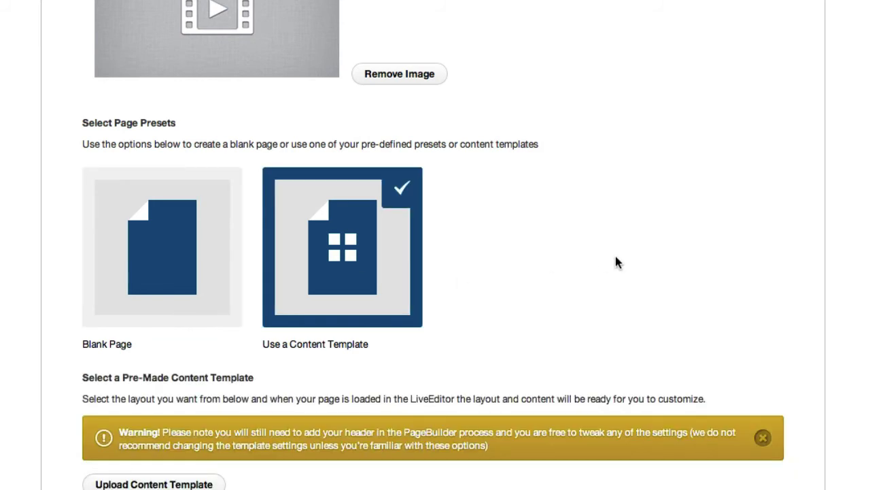
scroll(617, 262, "down", 10)
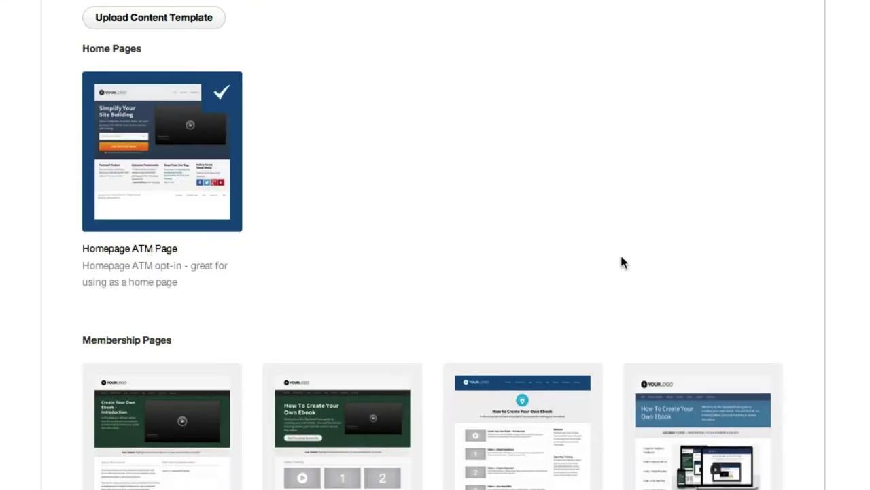
Look through the Home Pages and Membership Pages content templates
scroll(383, 194, "down", 3)
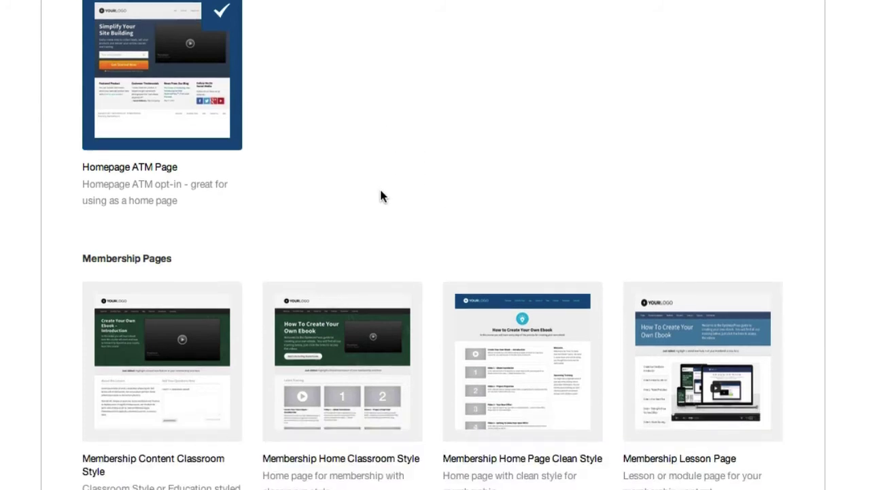
scroll(342, 127, "up", 1)
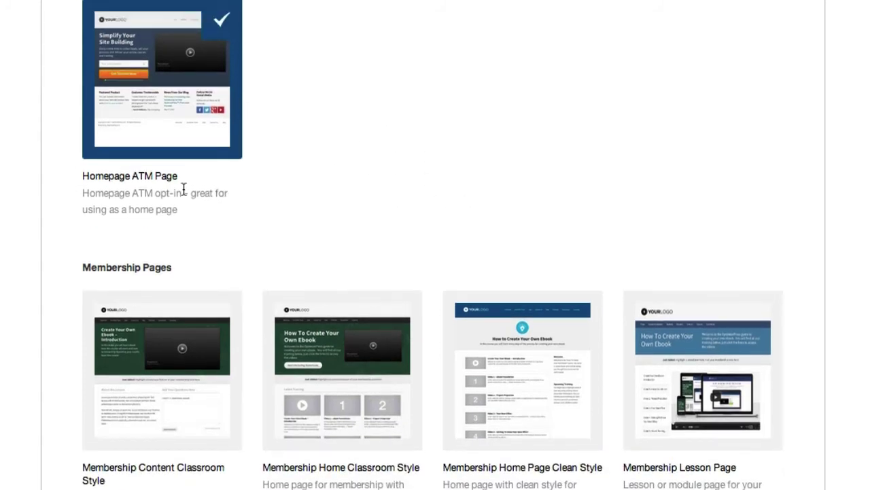
scroll(369, 225, "down", 2)
scroll(365, 224, "down", 1)
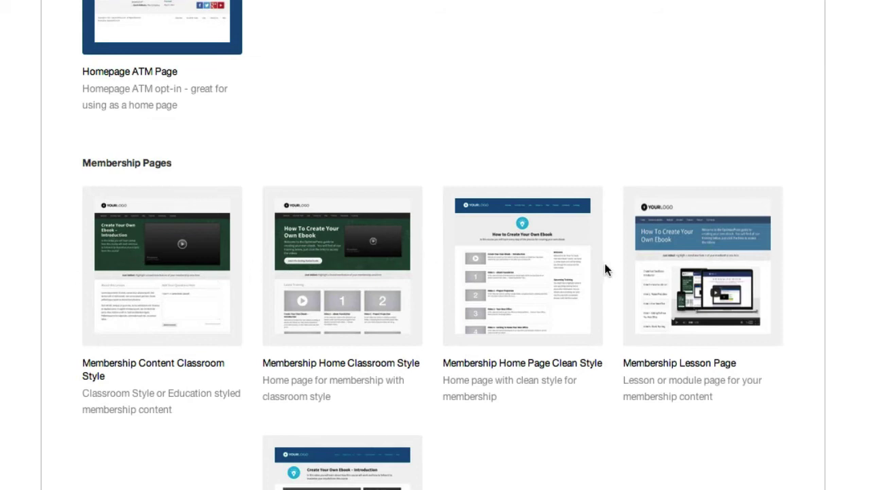
scroll(604, 266, "down", 2)
scroll(346, 196, "down", 11)
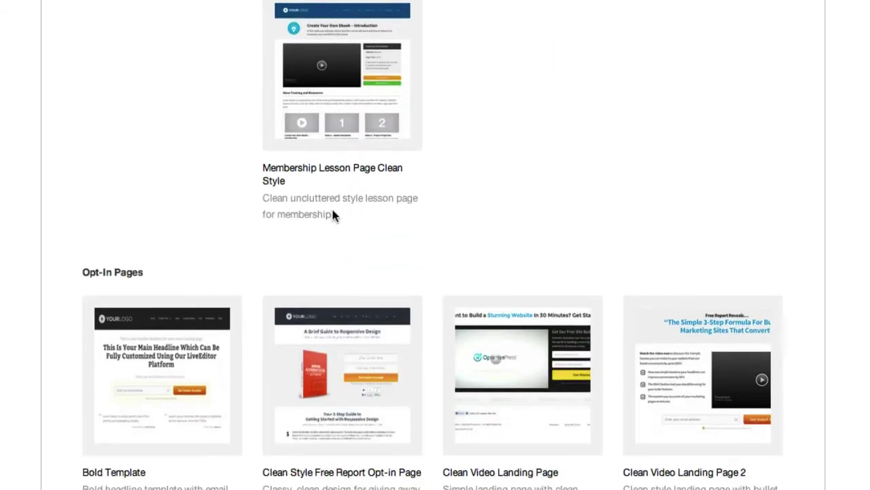
Examine the Opt-In Pages content templates, including the ebook, IM Classic Style and landing page designs
left_click_drag(95, 291, 140, 278)
scroll(143, 289, "down", 15)
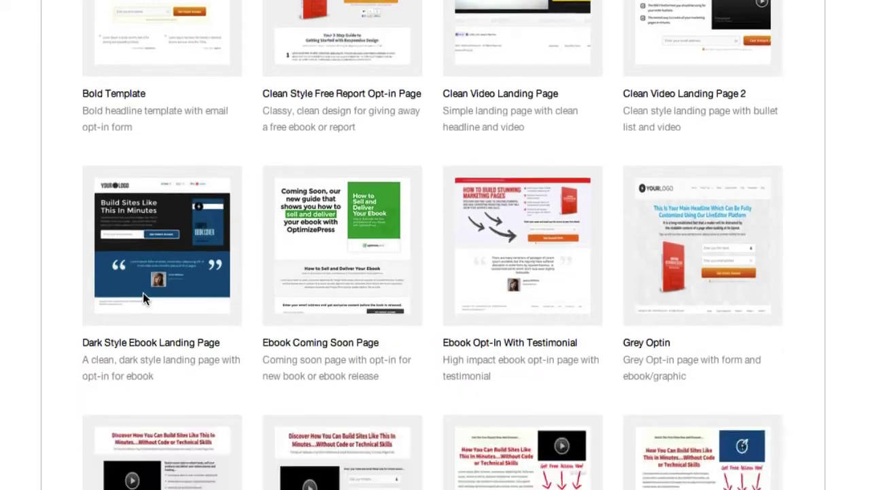
scroll(139, 289, "down", 12)
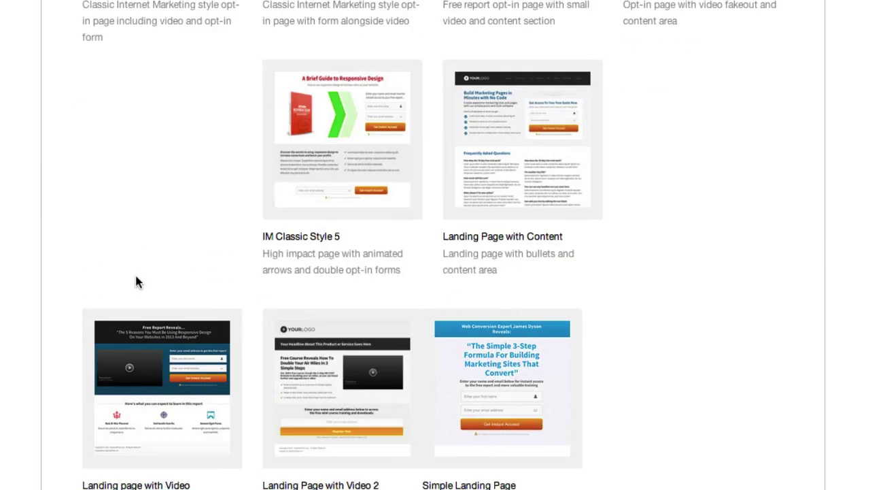
scroll(350, 299, "up", 2)
scroll(353, 299, "up", 7)
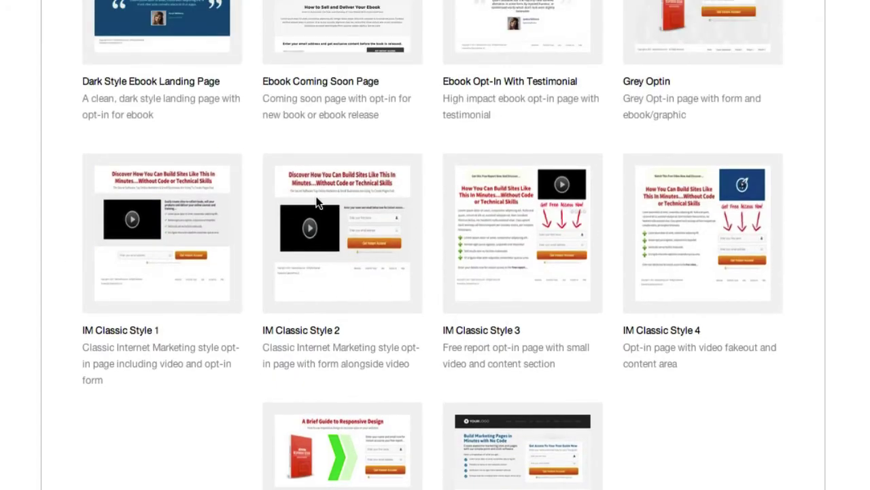
scroll(353, 235, "up", 4)
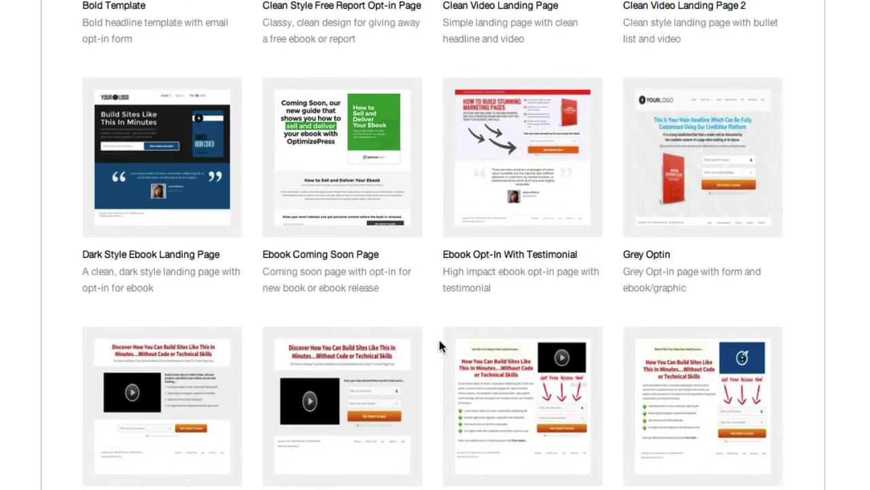
scroll(517, 337, "down", 1)
scroll(451, 194, "up", 2)
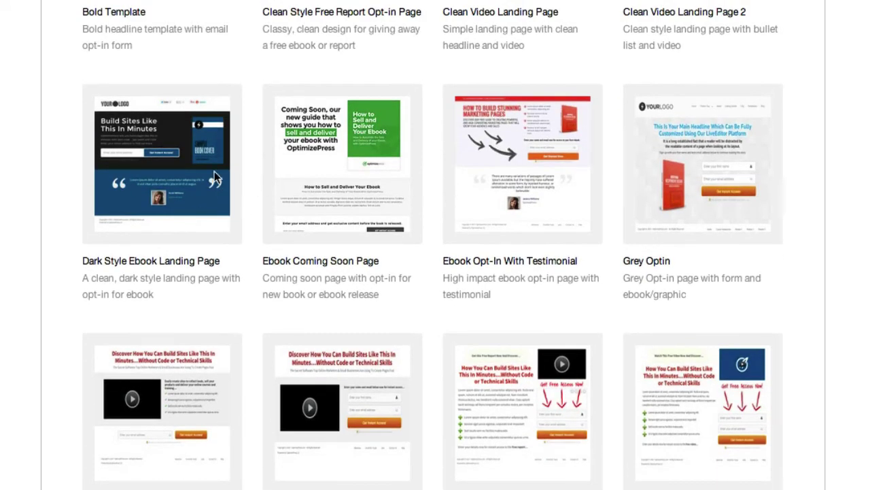
scroll(485, 205, "up", 1)
scroll(486, 207, "up", 3)
scroll(474, 214, "down", 18)
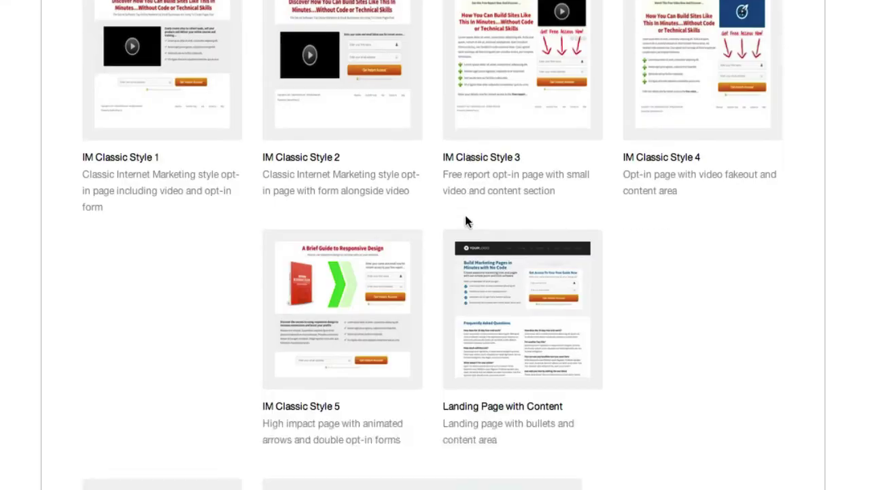
Look through the Other Pages, Sales Pages and Webinar Pages content templates
scroll(464, 219, "down", 10)
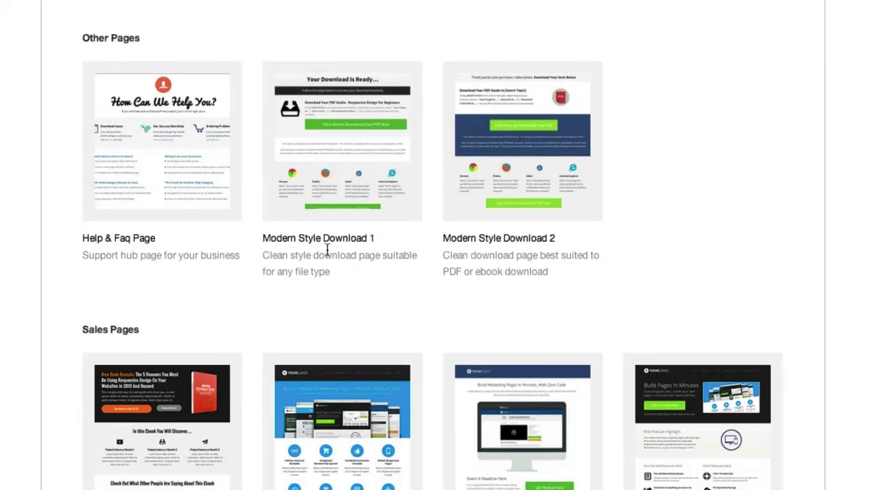
scroll(484, 238, "down", 6)
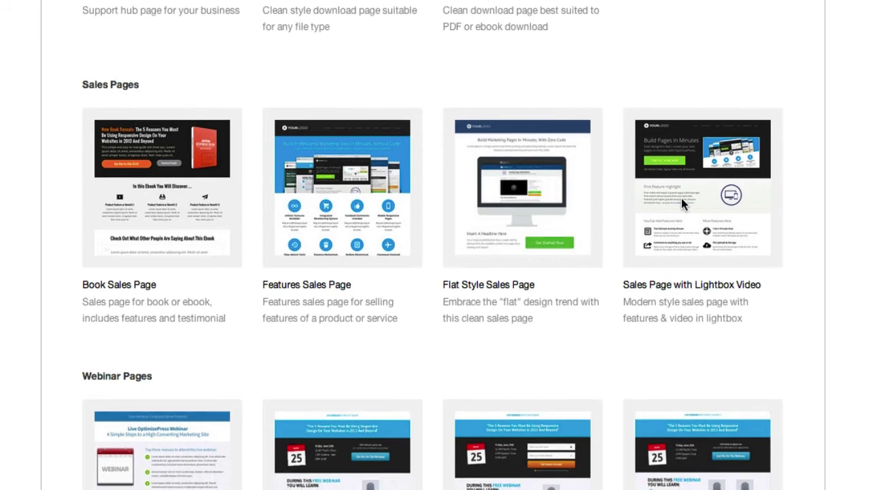
scroll(681, 198, "down", 5)
scroll(684, 200, "up", 2)
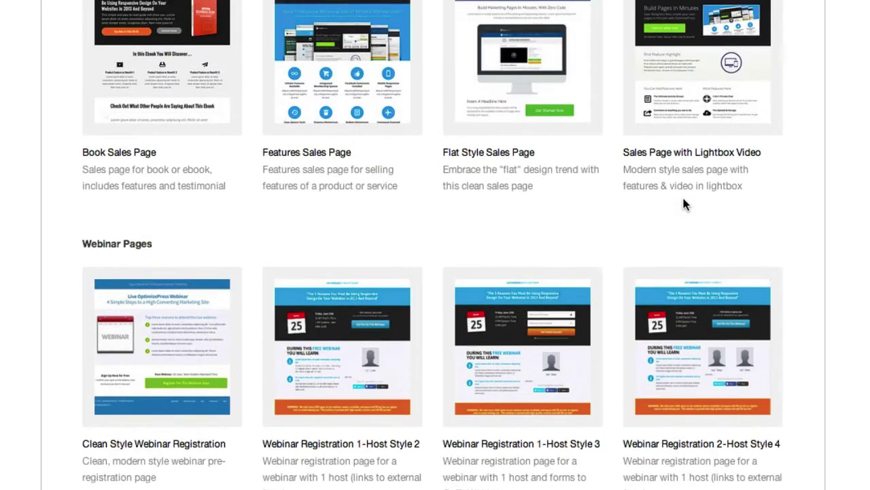
scroll(684, 201, "down", 4)
scroll(456, 185, "down", 8)
Choose the IM Classic Style 1 opt-in template for the page and continue to the LiveEditor
scroll(456, 184, "up", 15)
scroll(455, 189, "up", 14)
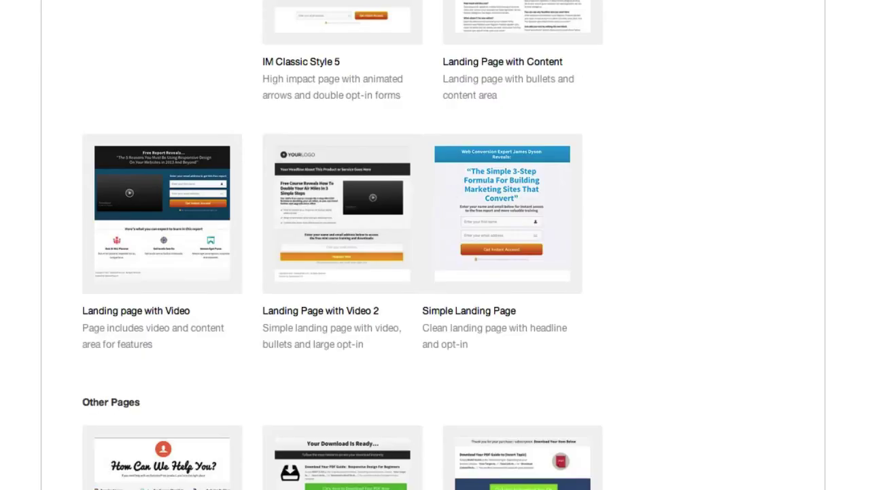
scroll(435, 245, "up", 20)
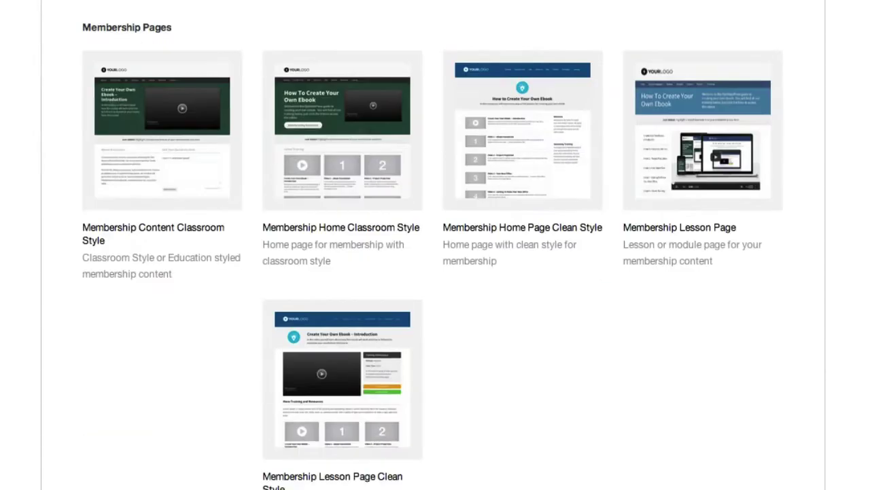
scroll(435, 245, "up", 1)
scroll(435, 245, "up", 3)
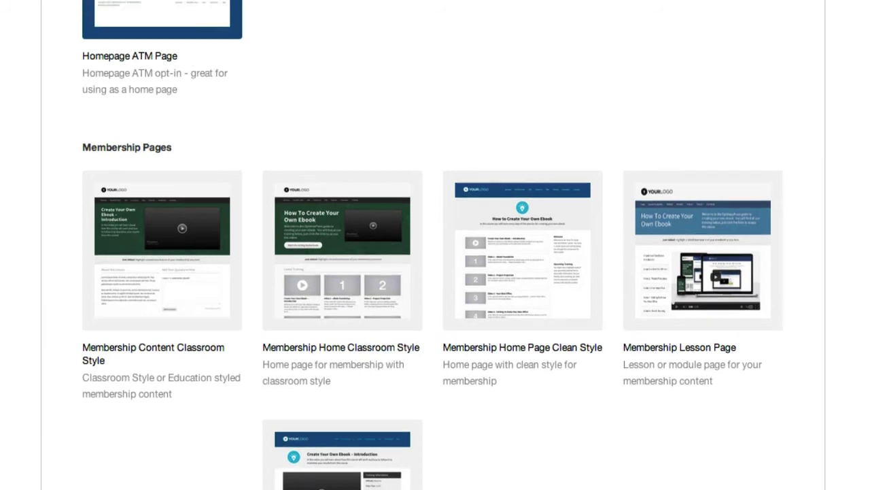
scroll(435, 245, "down", 15)
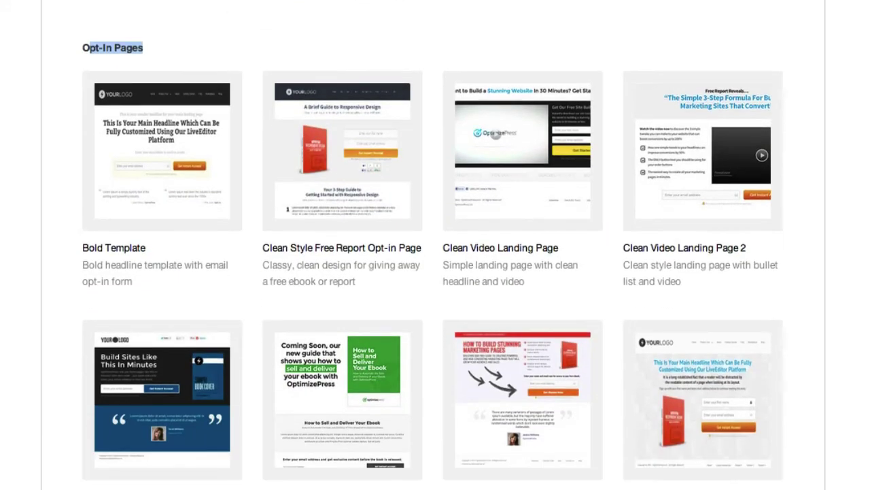
scroll(436, 245, "up", 4)
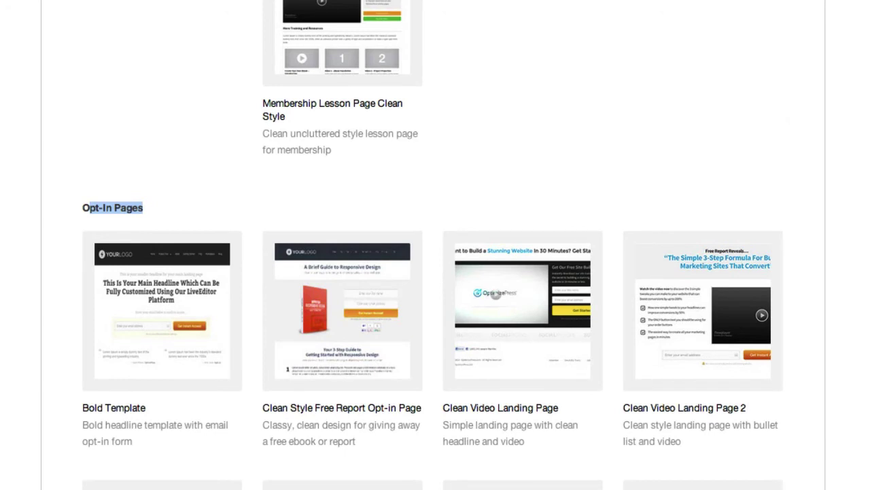
scroll(435, 245, "down", 15)
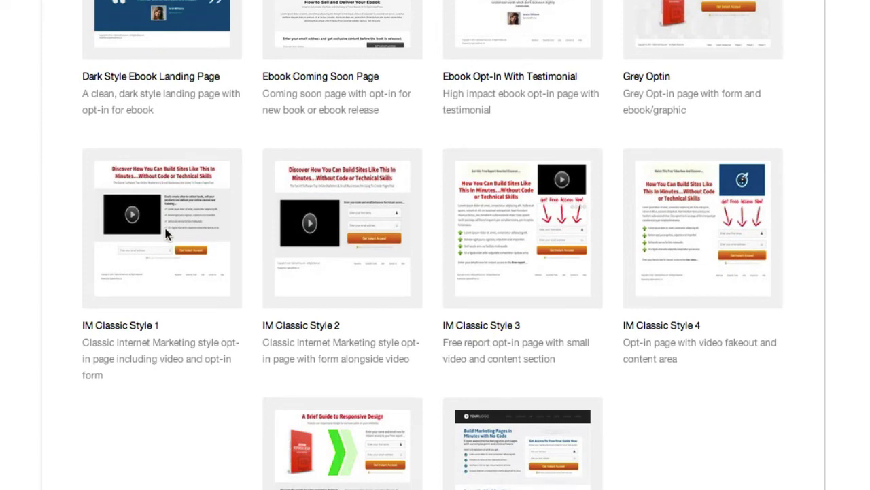
left_click(157, 292)
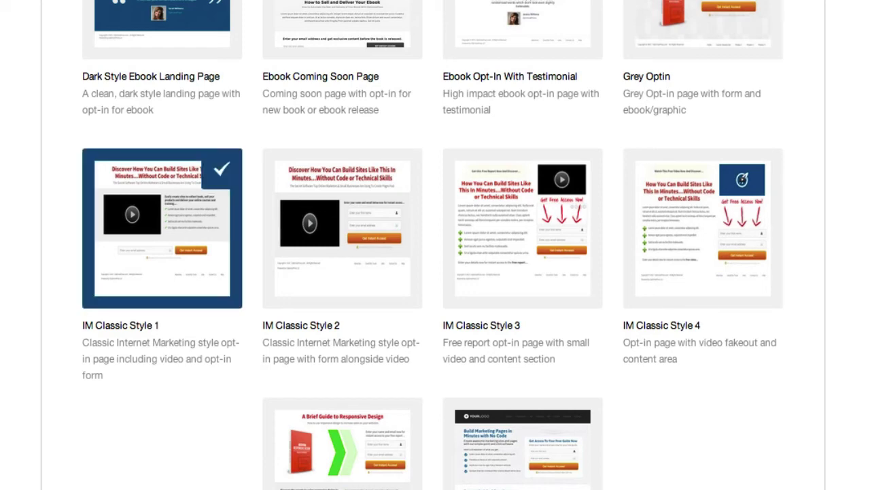
scroll(753, 464, "down", 20)
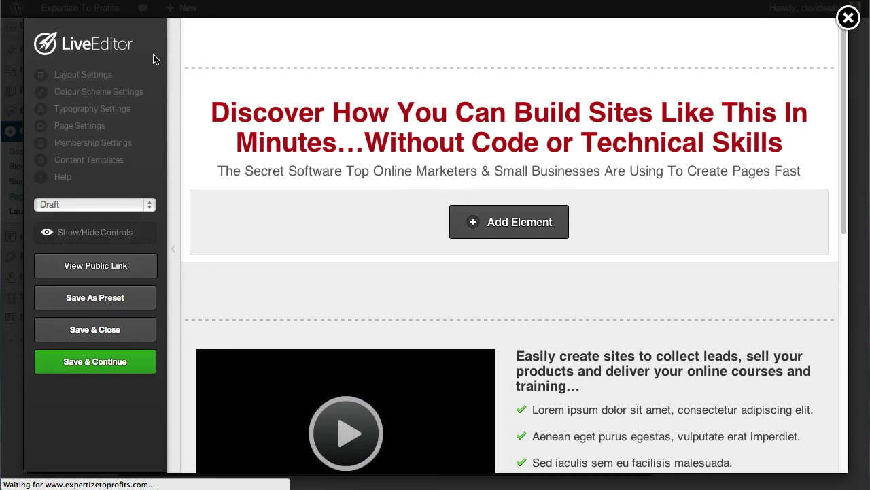
Look over the headline row and the video and bullet list row of the page in the LiveEditor
mouse_move(358, 112)
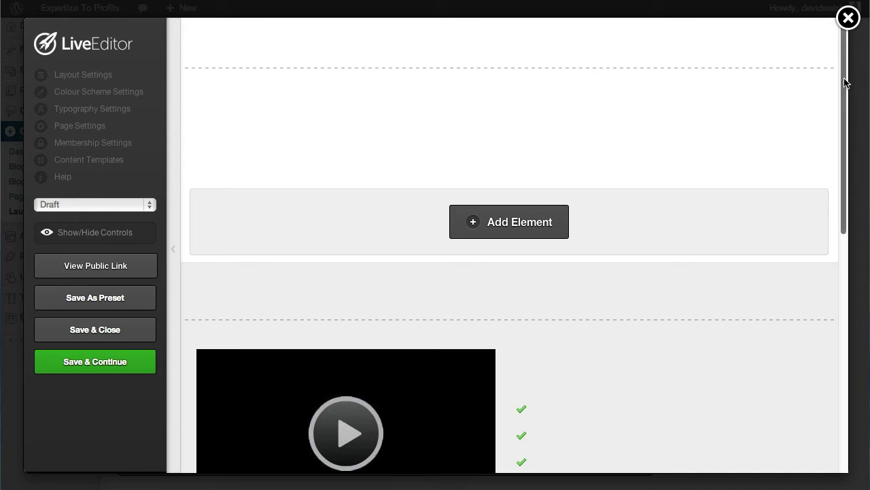
left_click_drag(847, 83, 839, 167)
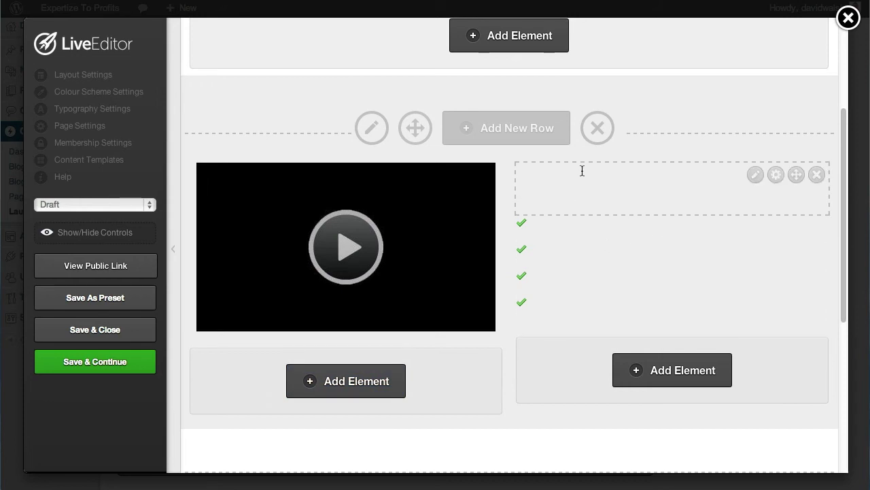
scroll(831, 70, "up", 5)
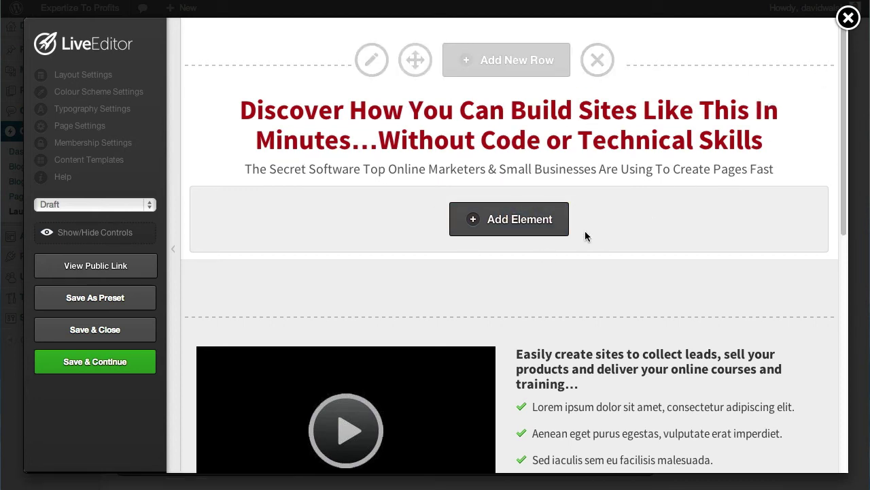
scroll(667, 206, "down", 4)
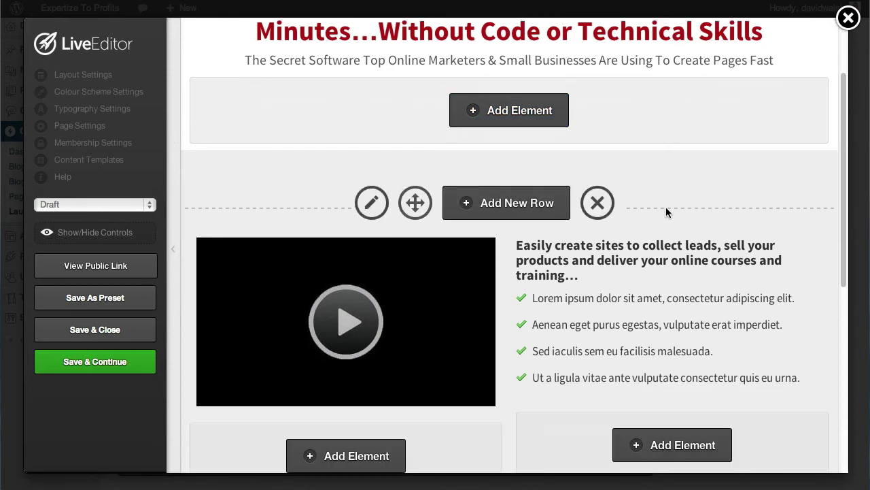
Hide the editing controls to preview the page layout and show them again
left_click(107, 234)
scroll(180, 238, "up", 1)
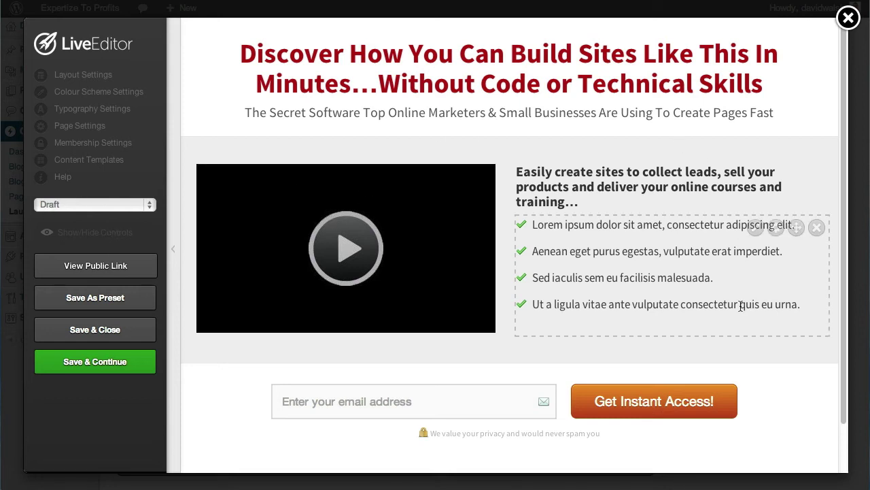
mouse_move(488, 225)
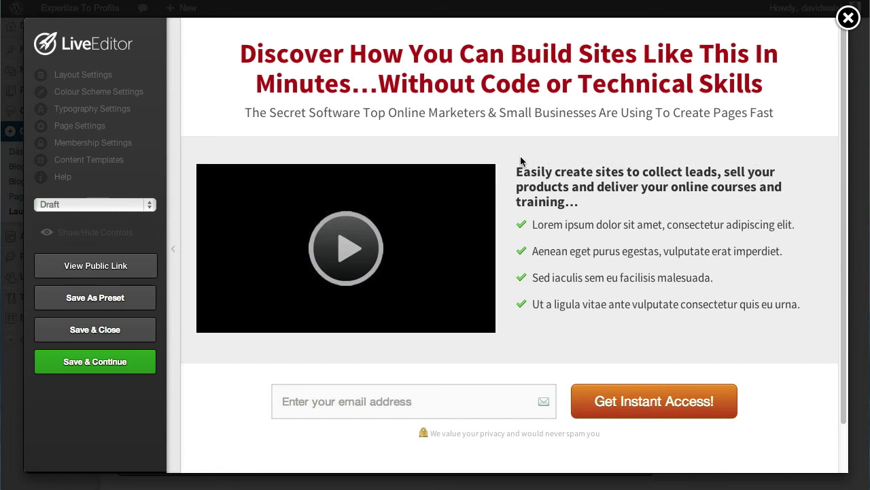
left_click(110, 239)
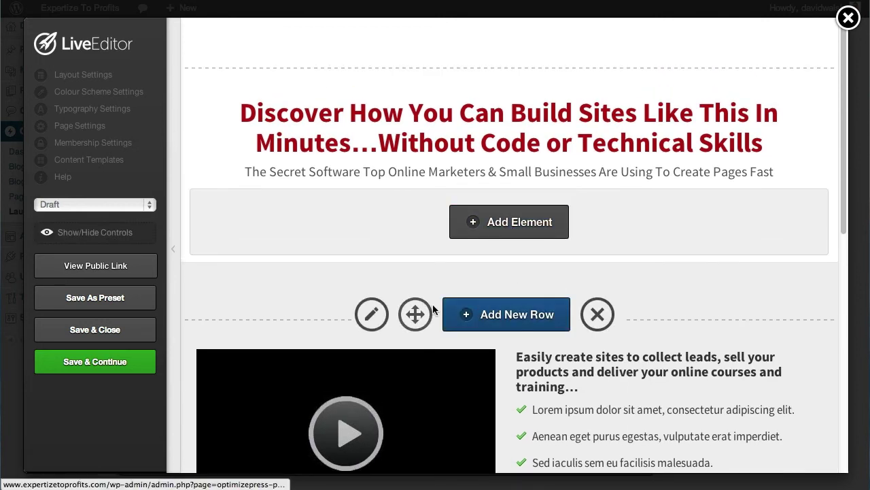
Look through the row layouts and insert the second one-column feature area above the video row
left_click(511, 318)
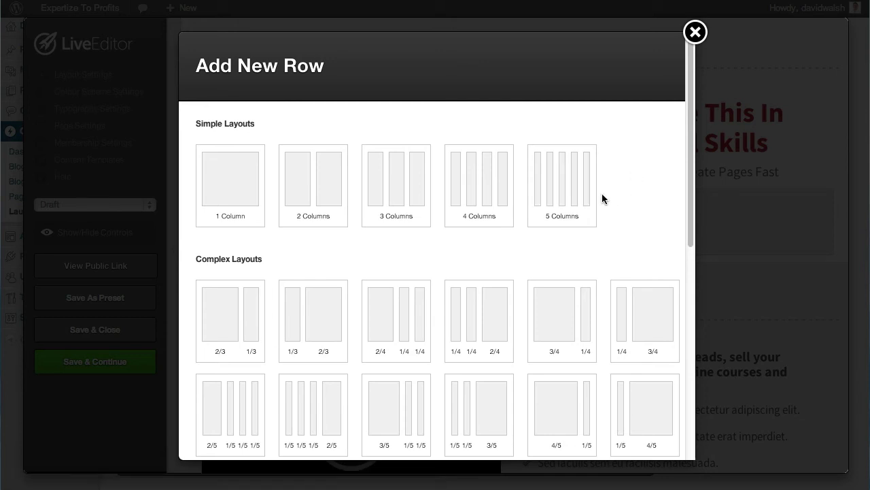
scroll(602, 197, "down", 2)
scroll(598, 198, "down", 1)
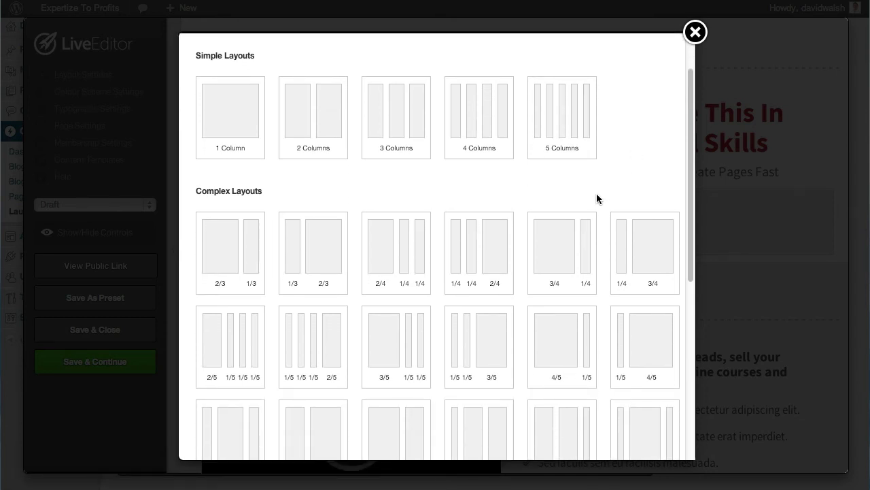
scroll(555, 179, "down", 4)
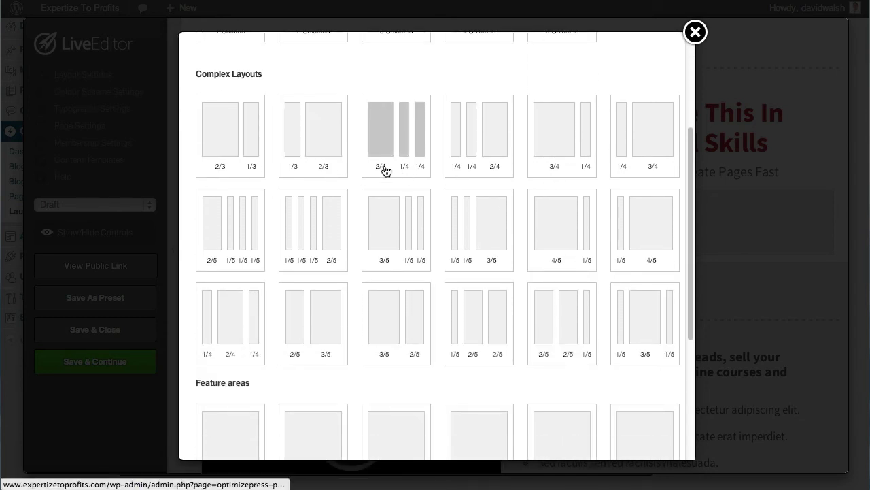
scroll(299, 170, "down", 1)
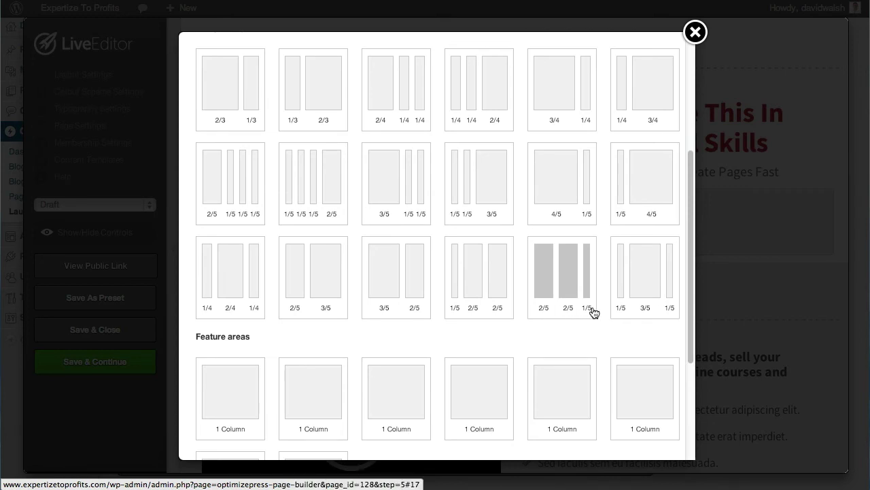
scroll(566, 257, "down", 3)
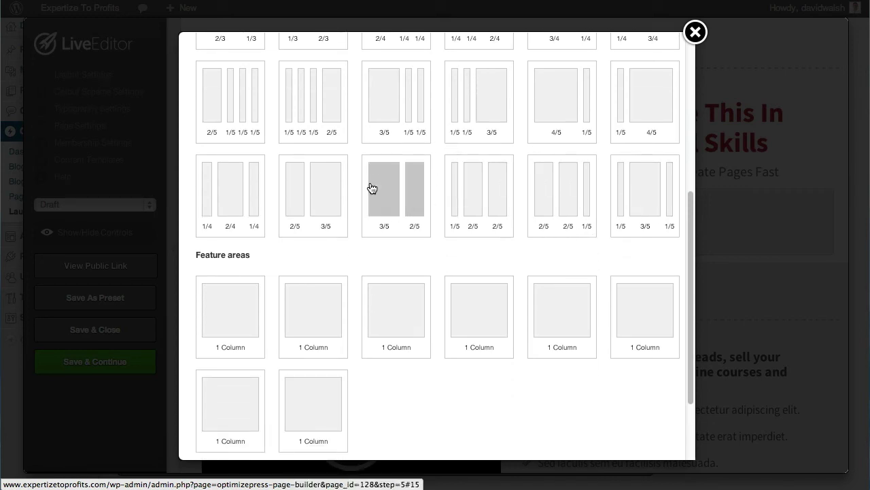
scroll(374, 188, "down", 4)
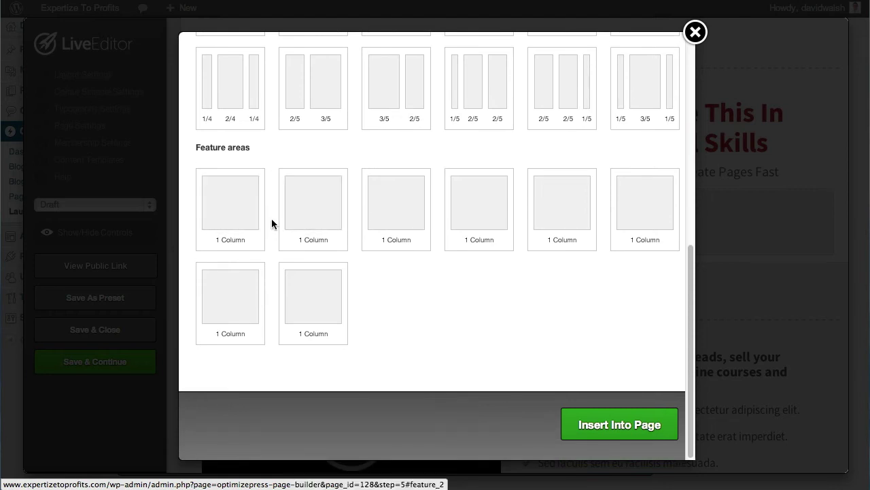
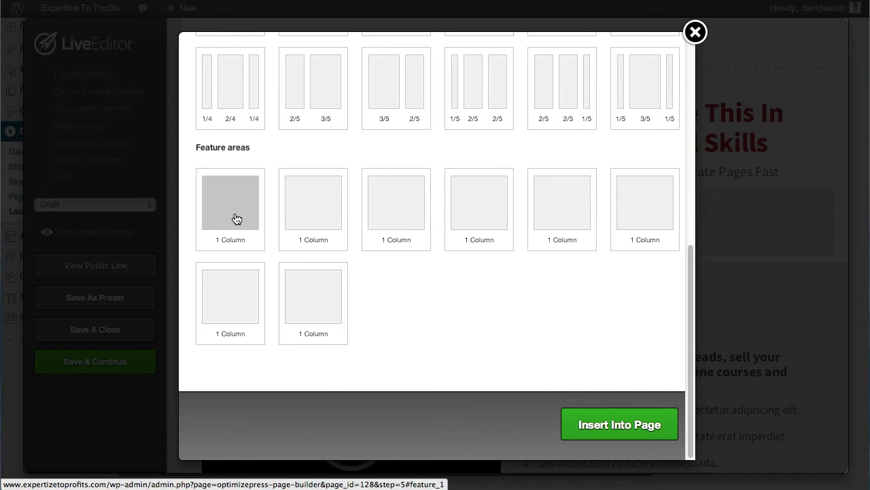
left_click(327, 218)
left_click(628, 423)
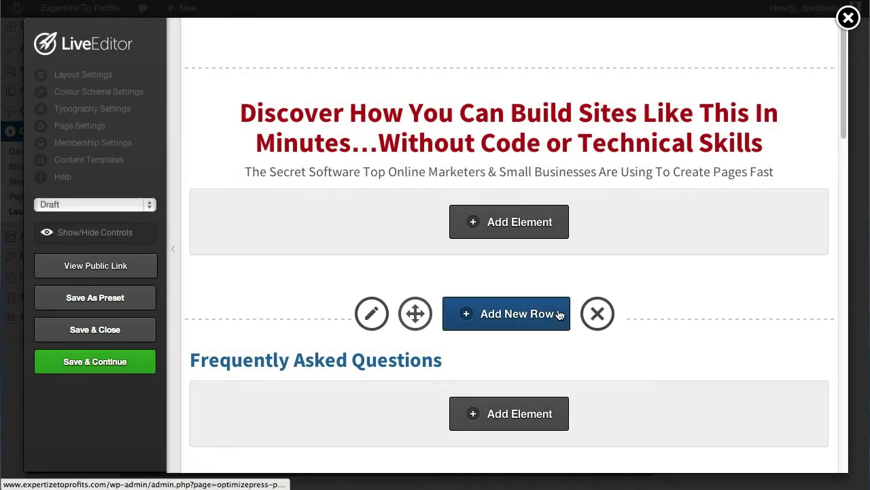
Review the inserted Frequently Asked Questions section with the editing controls hidden, and show the controls again
scroll(557, 309, "down", 5)
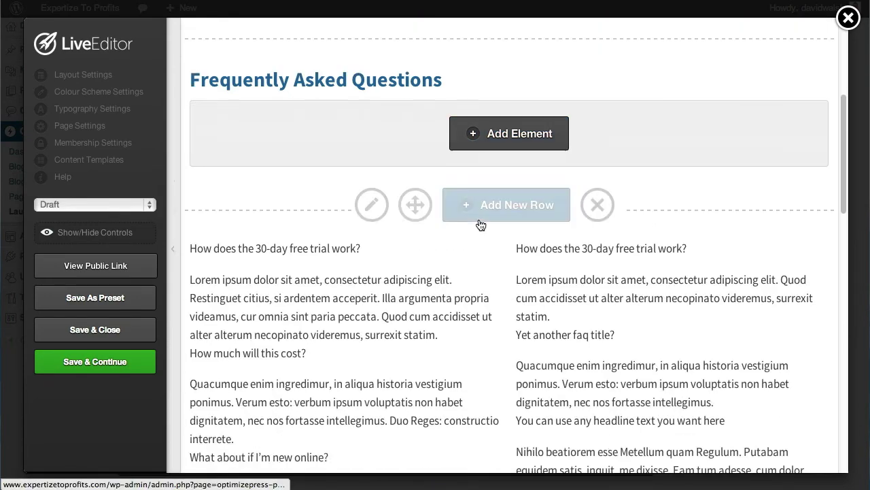
left_click_drag(843, 122, 843, 101)
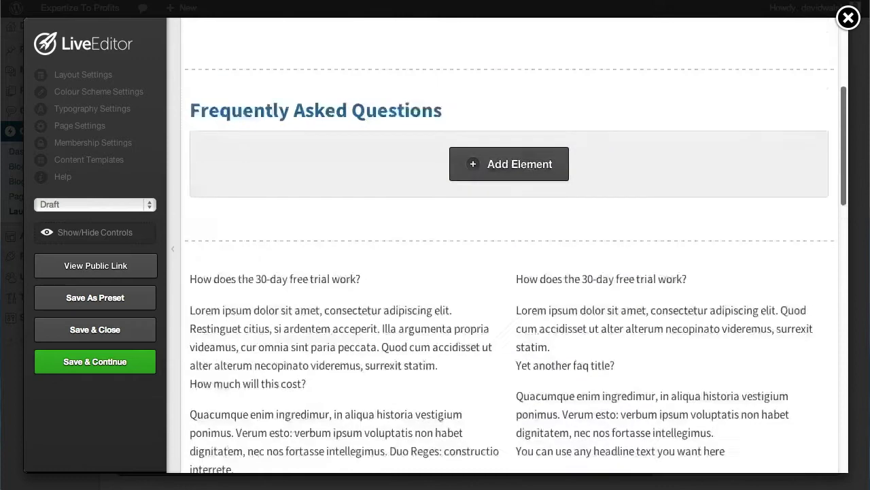
scroll(808, 102, "up", 1)
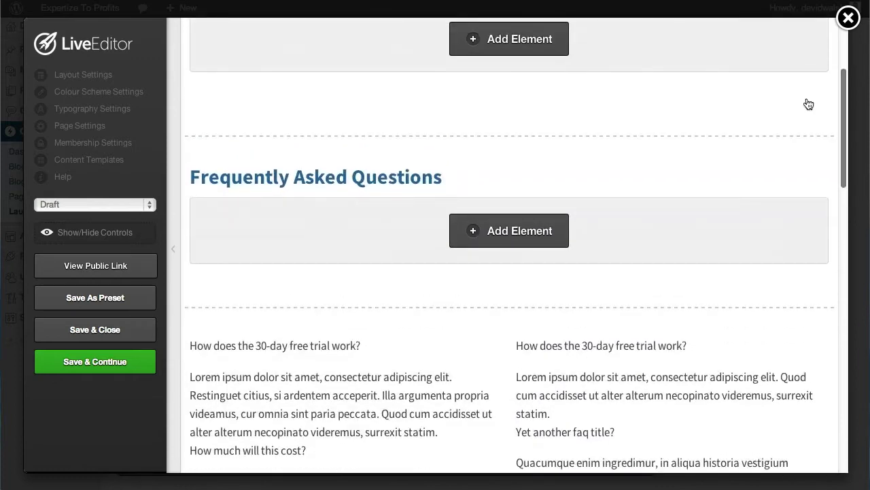
left_click(102, 244)
scroll(345, 211, "up", 3)
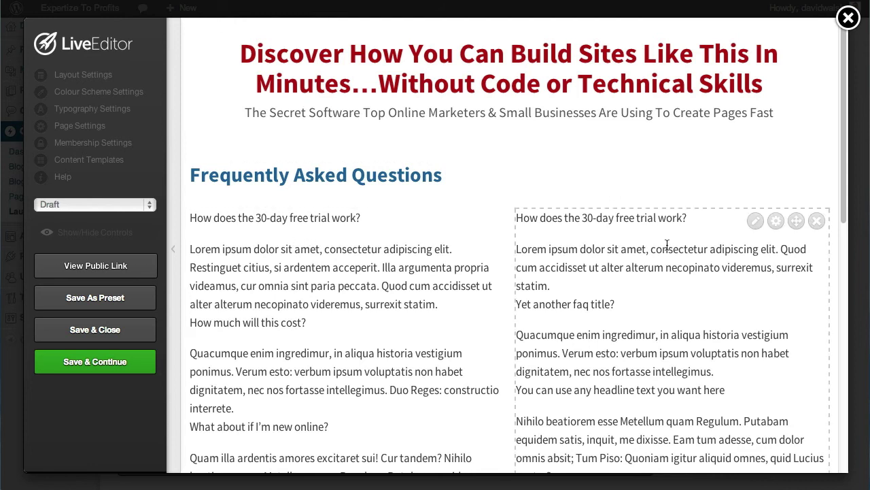
scroll(443, 211, "down", 3)
scroll(541, 223, "up", 3)
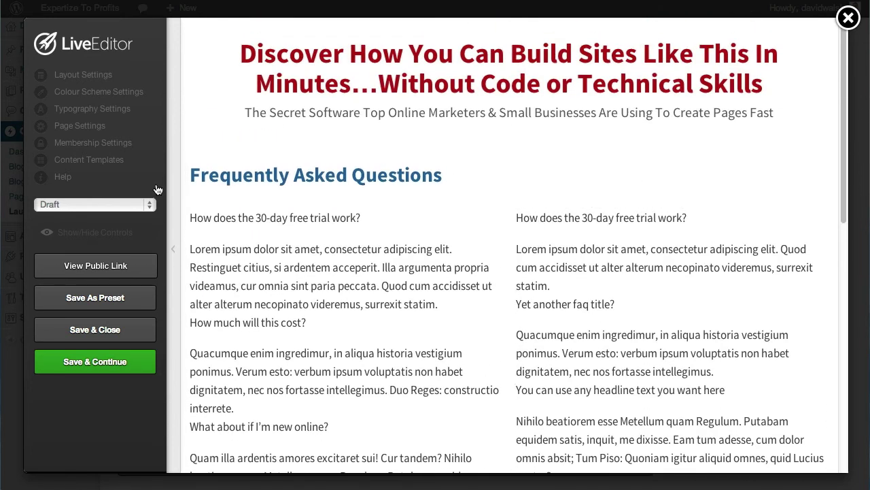
left_click(91, 234)
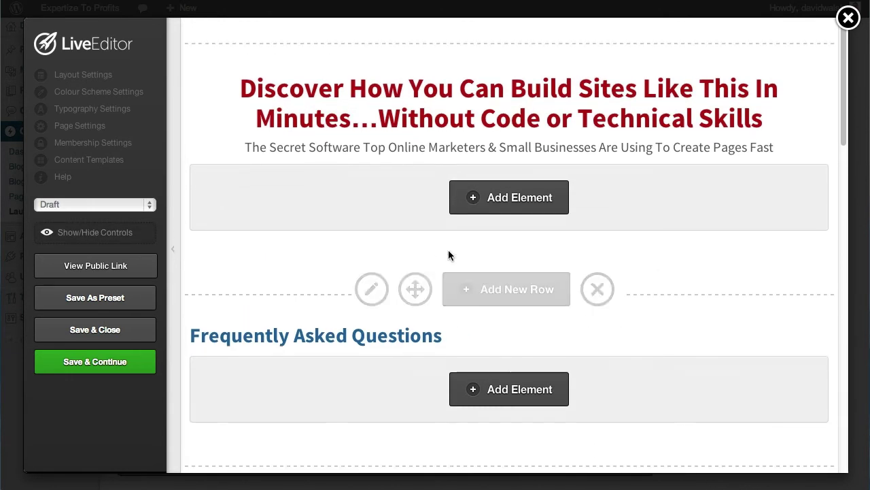
Remove the Frequently Asked Questions title row and the two-column question row from the page
left_click(597, 274)
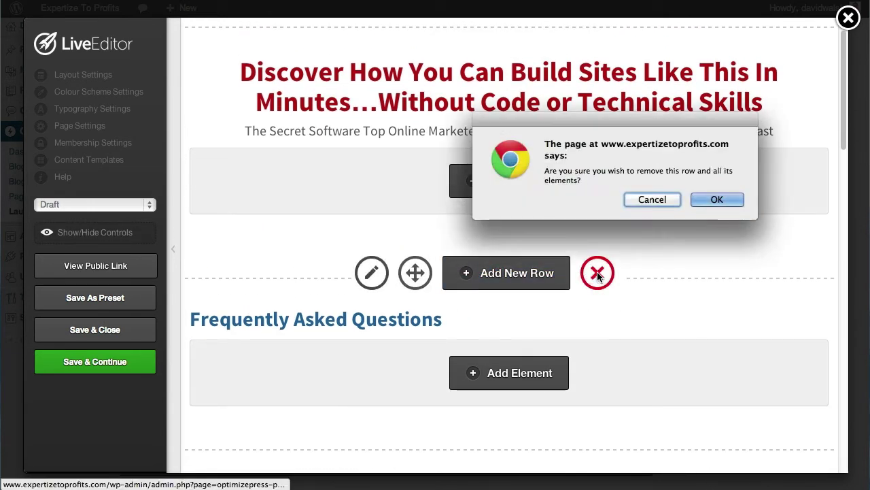
left_click(715, 199)
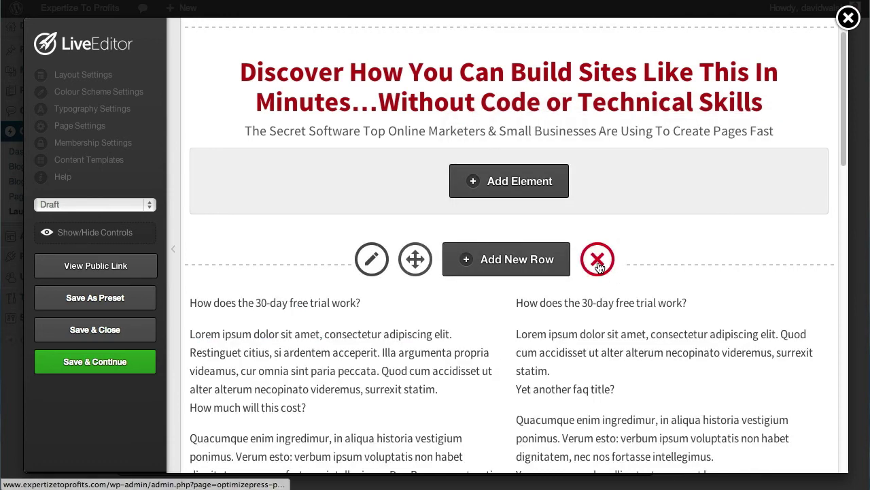
left_click(597, 261)
left_click(720, 199)
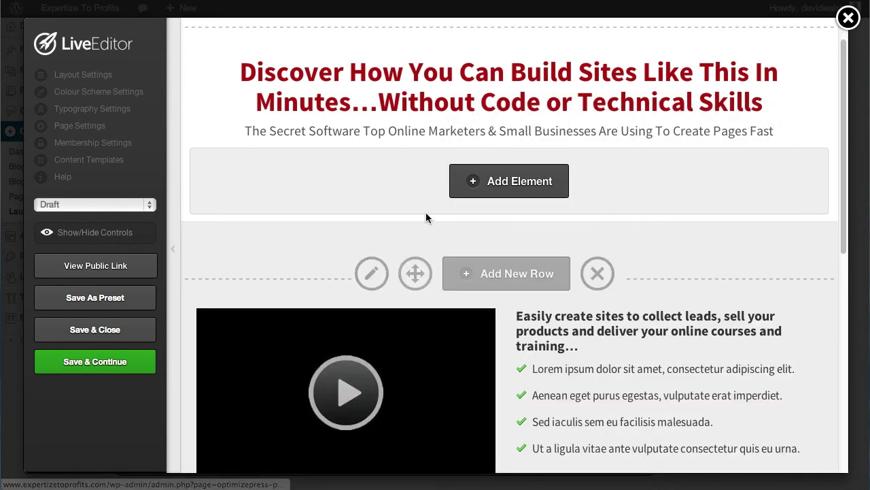
Insert the first one-column feature area, the colored section title, as a new row above the video row
left_click(509, 273)
scroll(319, 232, "down", 3)
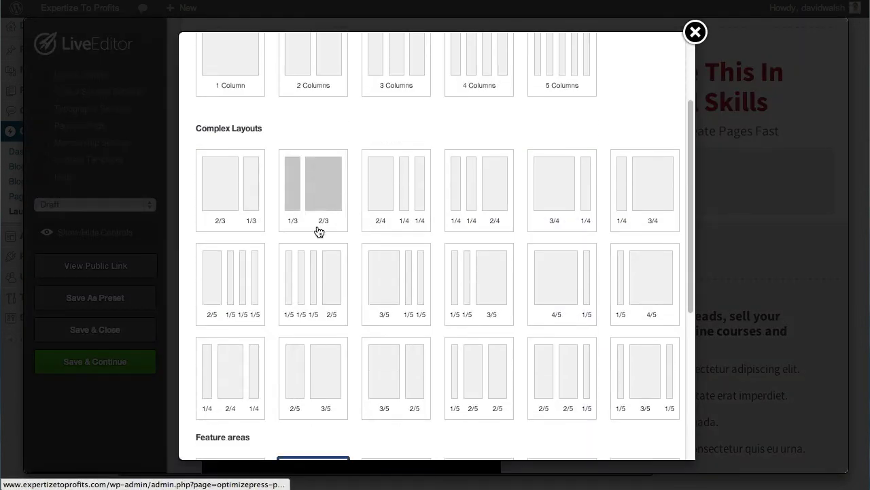
scroll(319, 231, "down", 5)
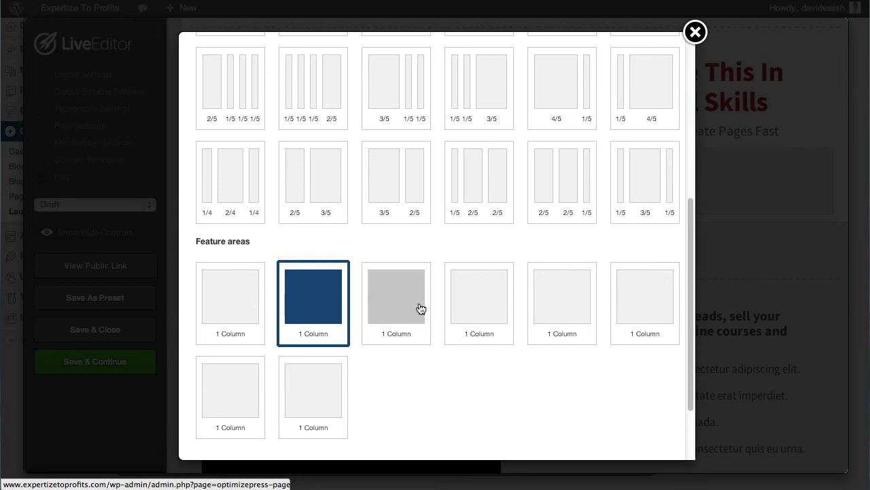
left_click(232, 313)
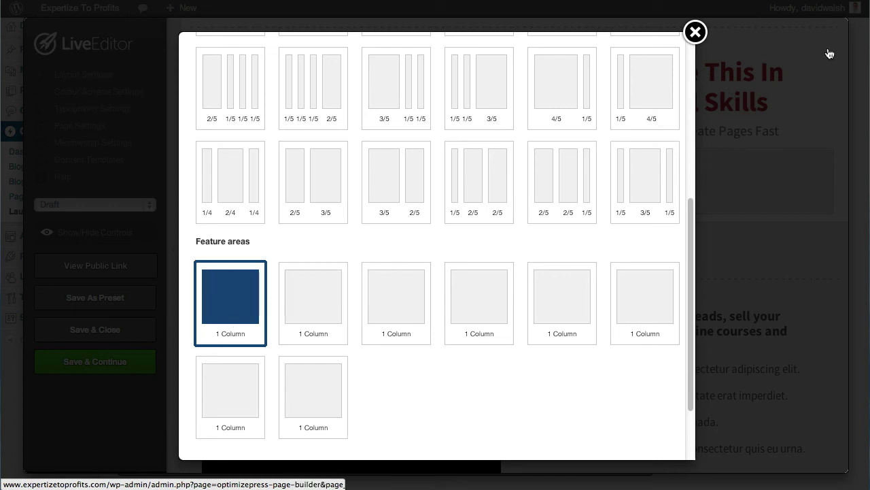
left_click(617, 426)
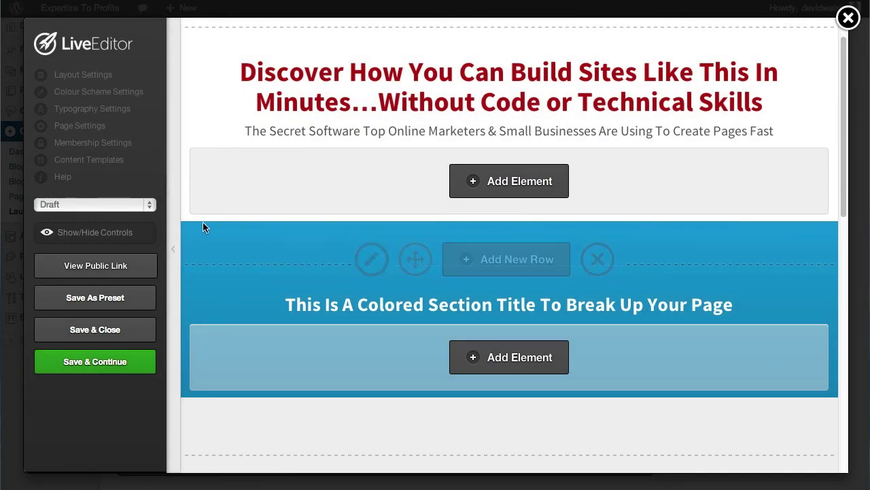
Copy the background start color #f0f0f0 from the video row's options and close them without changes
scroll(612, 366, "down", 3)
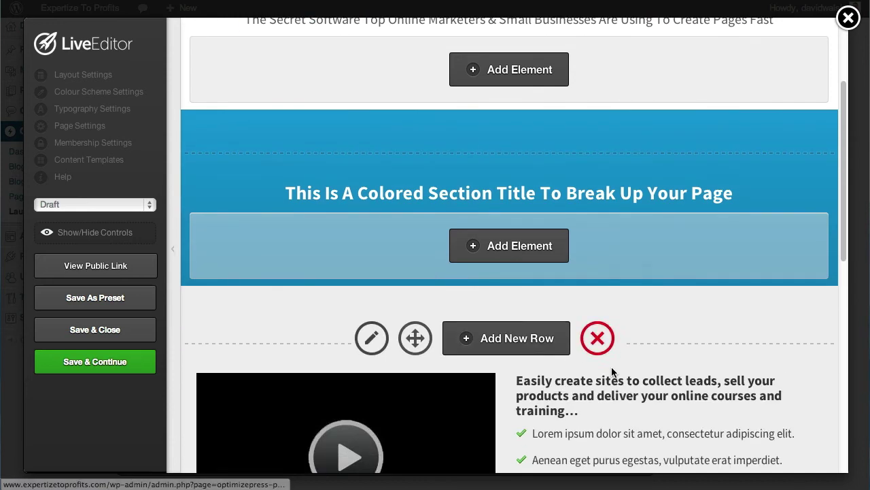
left_click(371, 343)
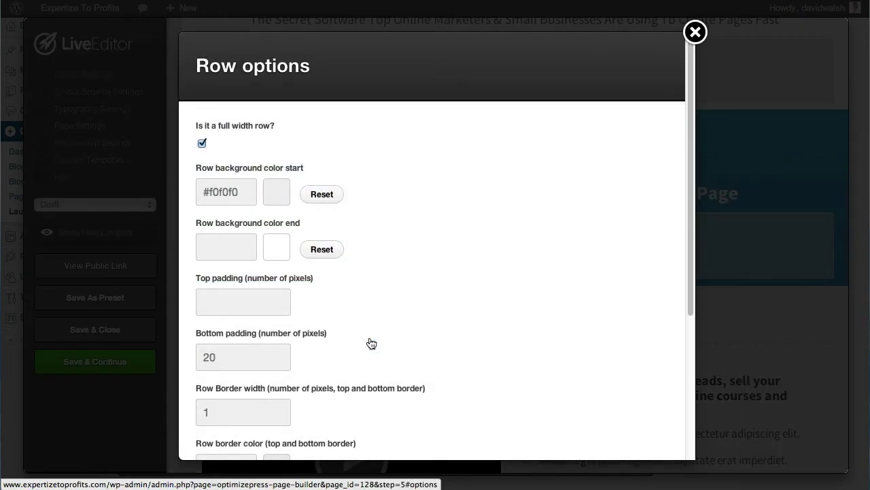
left_click_drag(253, 191, 184, 191)
right_click(218, 192)
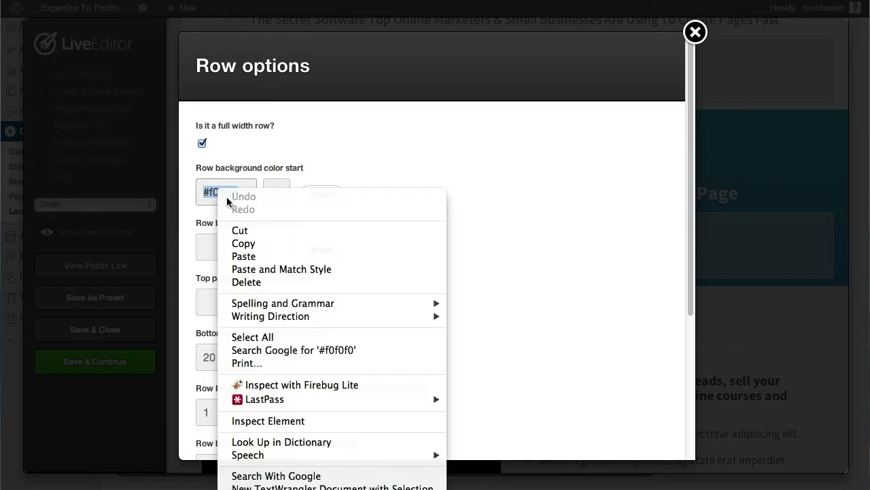
left_click(255, 242)
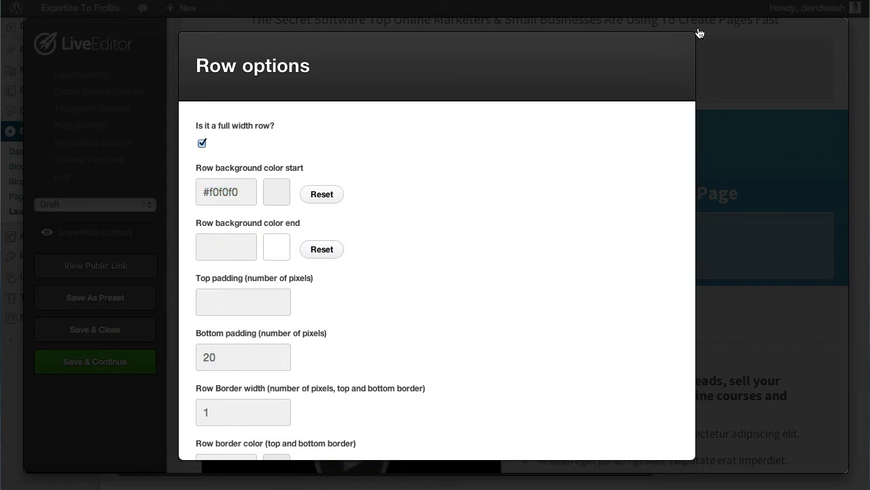
left_click(696, 31)
Set the colored section title row's background start color to #f0f0f0 and clear its background end color
mouse_move(331, 145)
left_click(370, 148)
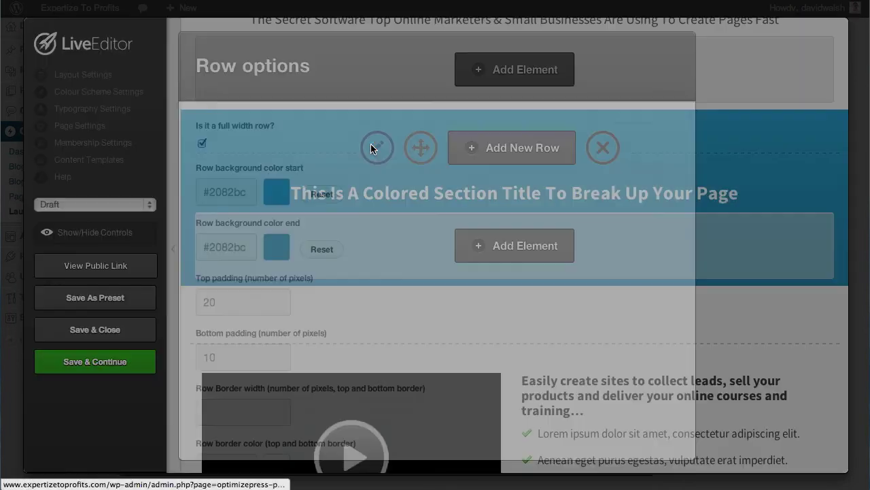
left_click_drag(250, 192, 199, 192)
right_click(222, 189)
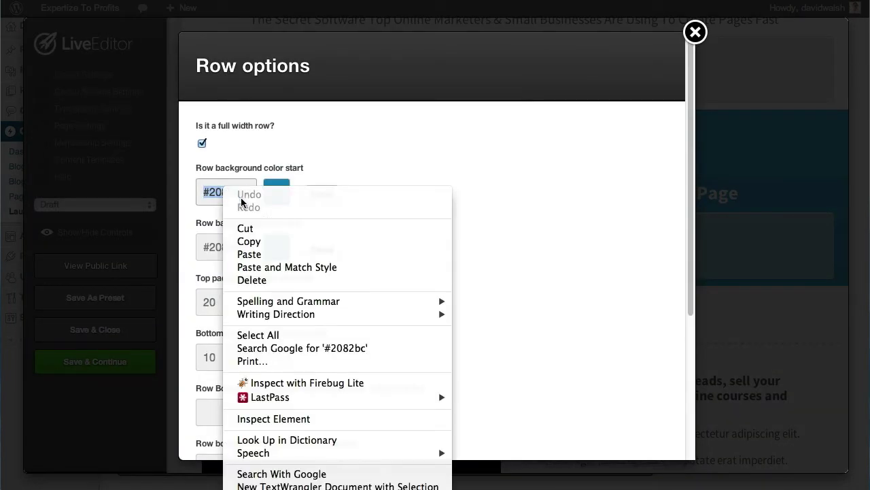
left_click(255, 251)
left_click_drag(256, 247, 114, 224)
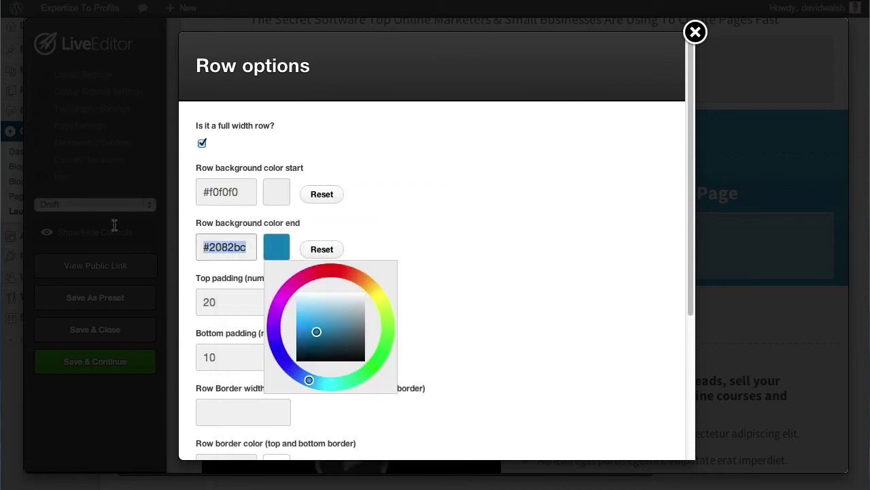
key("BackSpace")
left_click(556, 240)
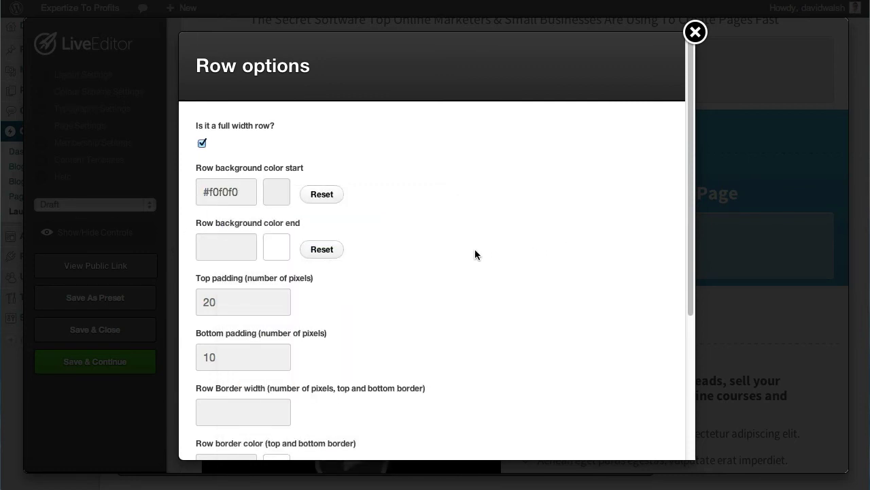
Set the section title row's top padding to 0 pixels and apply the row options
left_click_drag(208, 300, 175, 300)
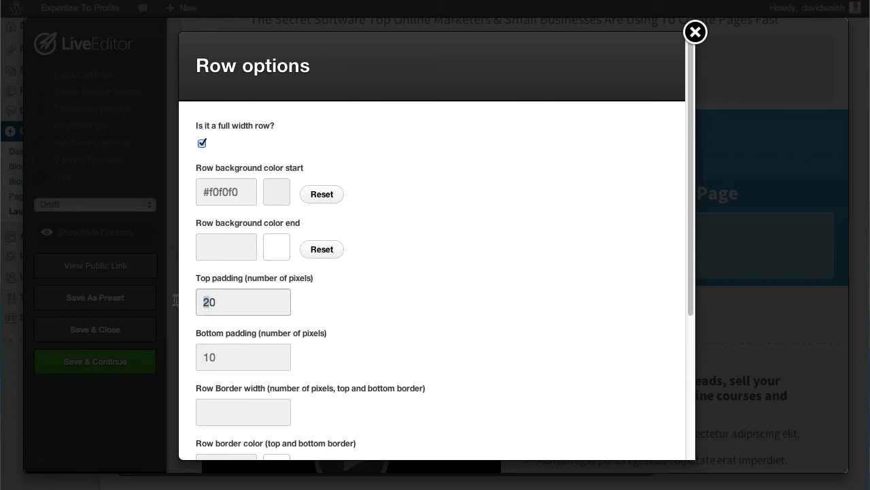
left_click(510, 331)
scroll(510, 331, "down", 3)
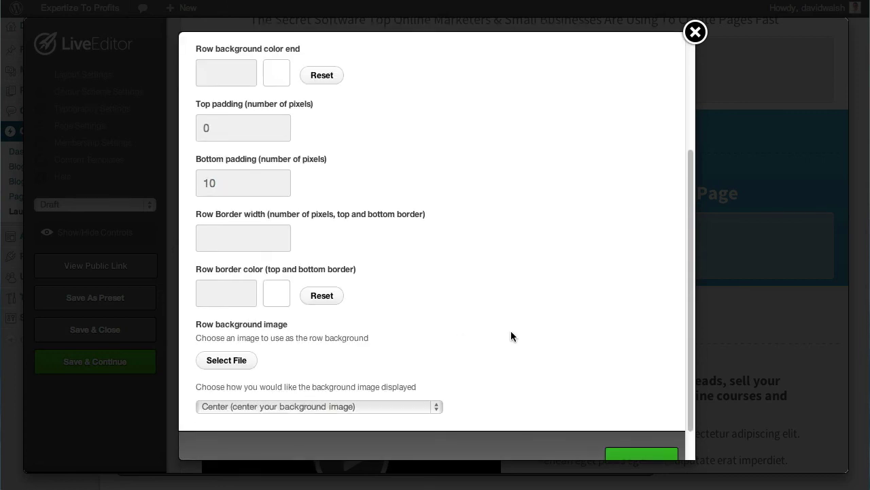
left_click(642, 425)
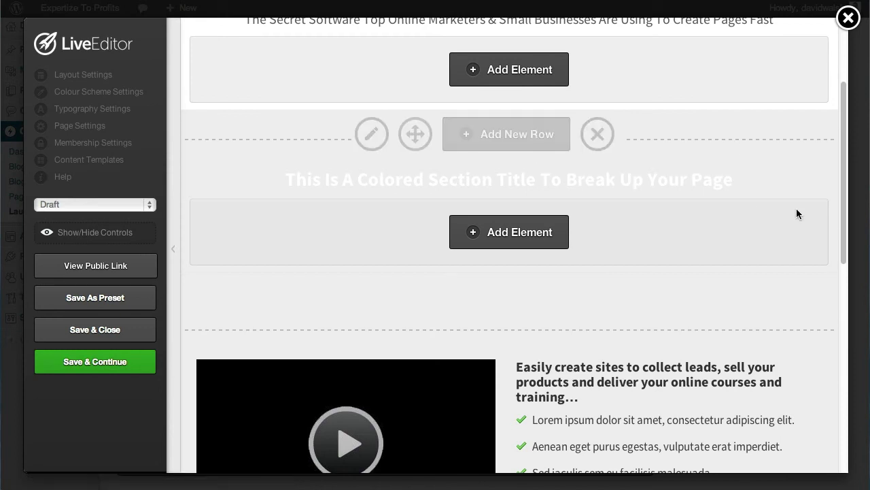
Remove the video and bullet list row with all its elements from the page
scroll(585, 286, "down", 3)
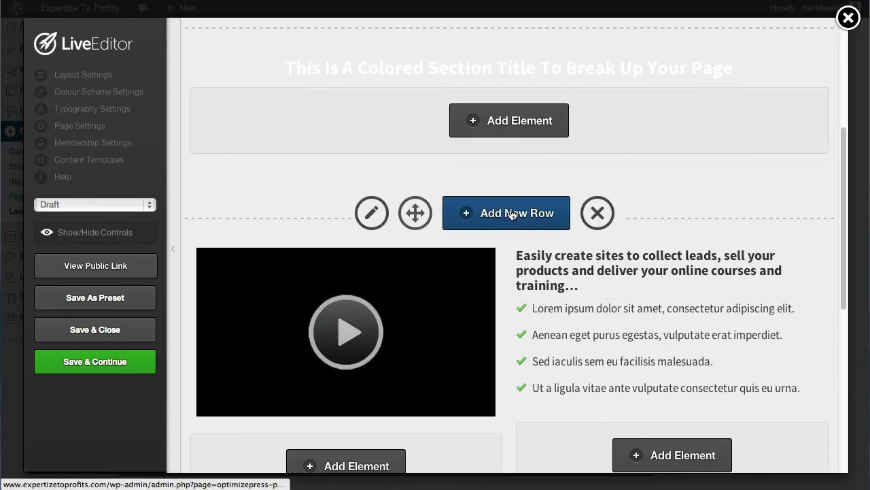
left_click(598, 216)
left_click(715, 199)
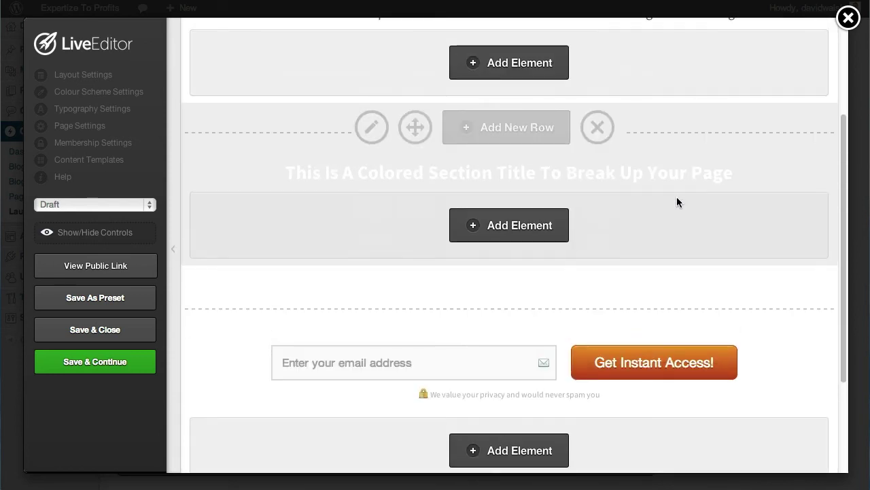
mouse_move(680, 188)
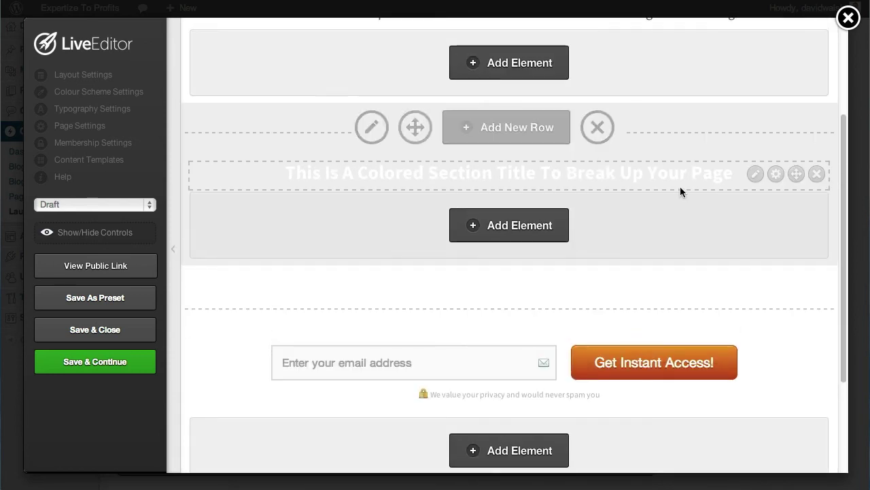
Remove the colored section title element from the grey row and check the page with the editing controls hidden
left_click(817, 174)
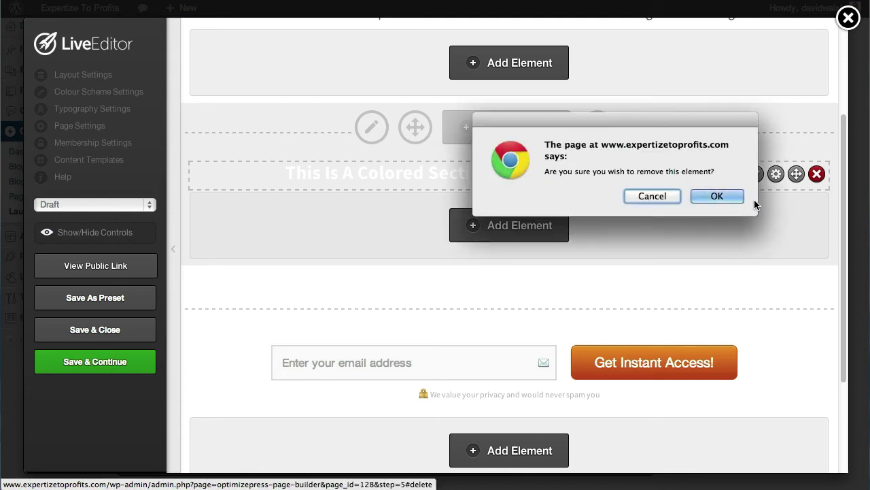
left_click(721, 196)
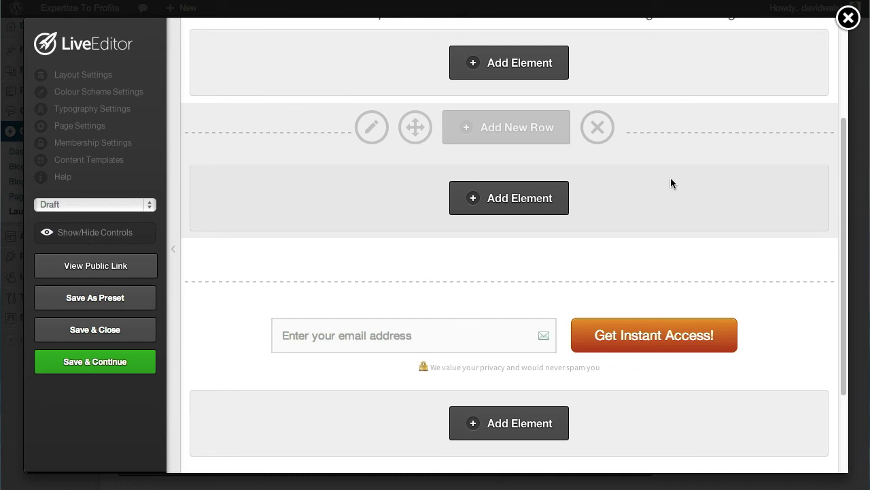
left_click(86, 237)
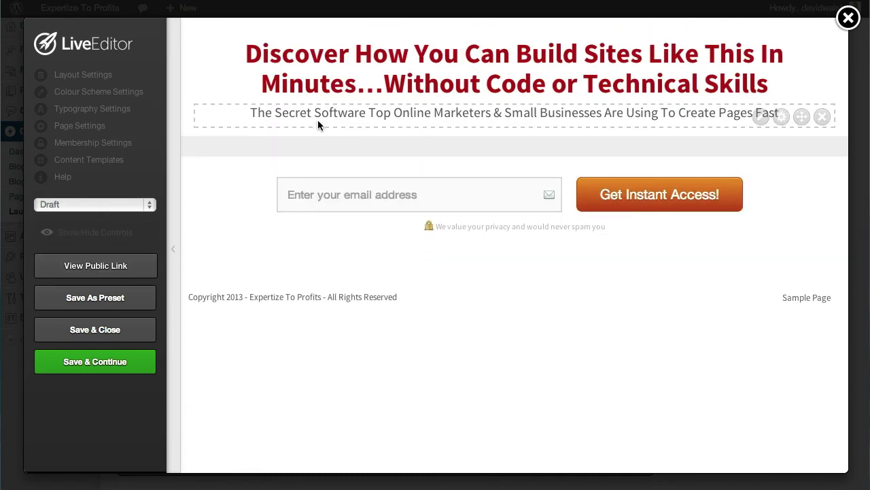
left_click(138, 235)
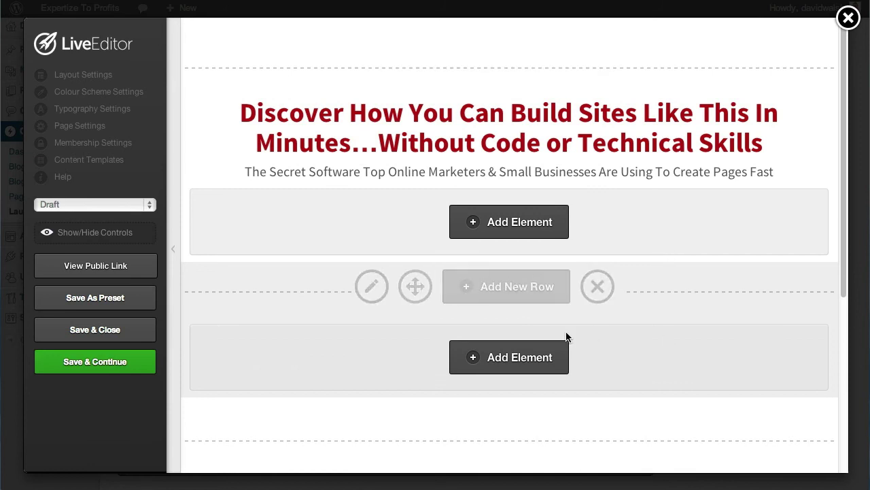
Search the elements for "video" and add a Video Player with the offered player style to the empty grey row
left_click(514, 361)
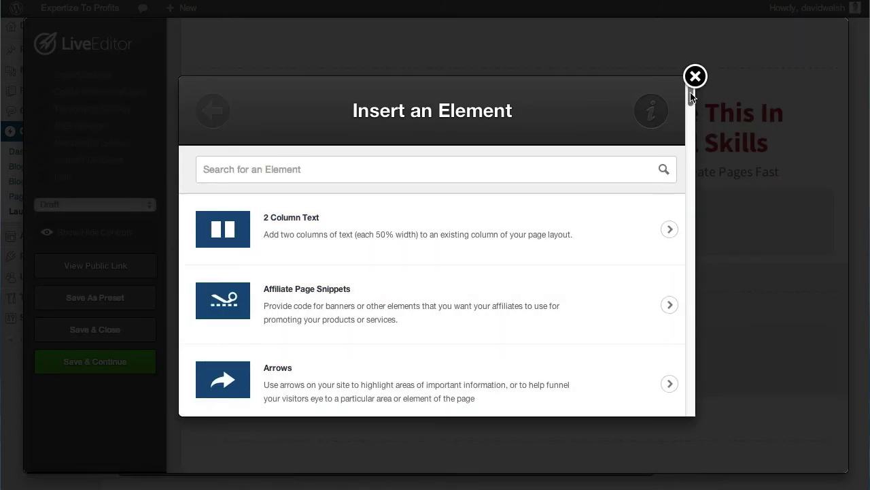
scroll(692, 99, "down", 1)
left_click_drag(691, 99, 692, 123)
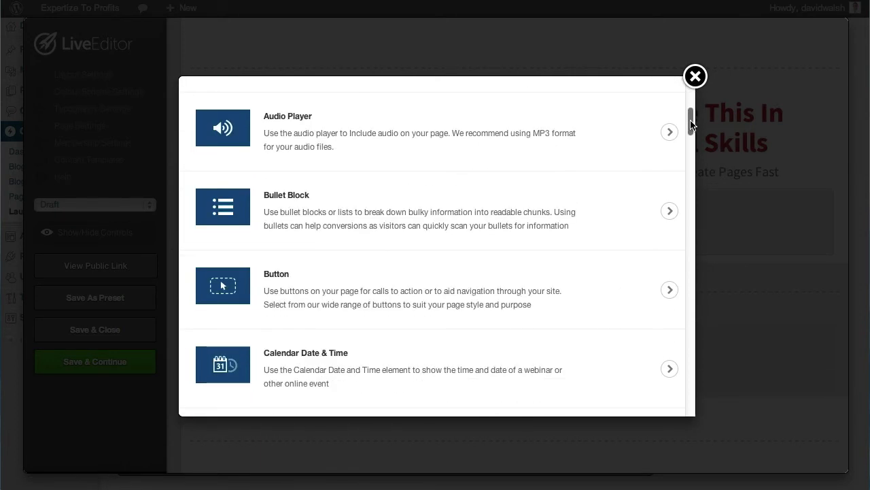
left_click_drag(692, 125, 676, 78)
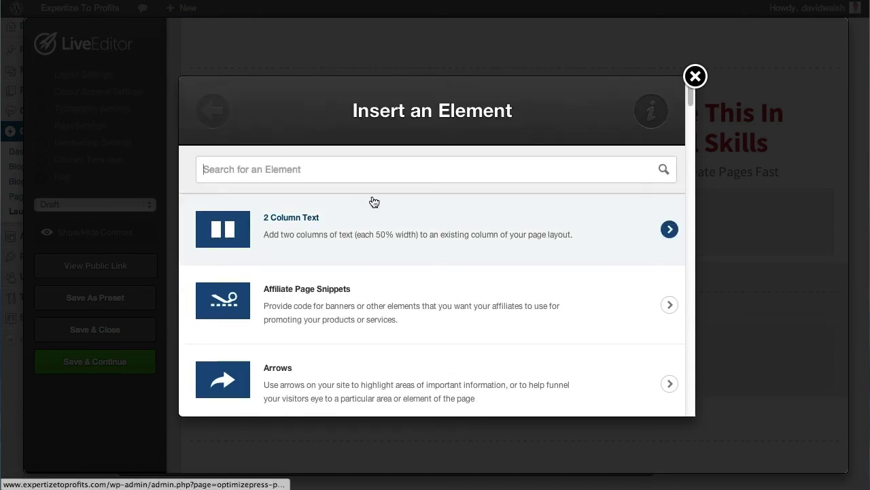
type("video")
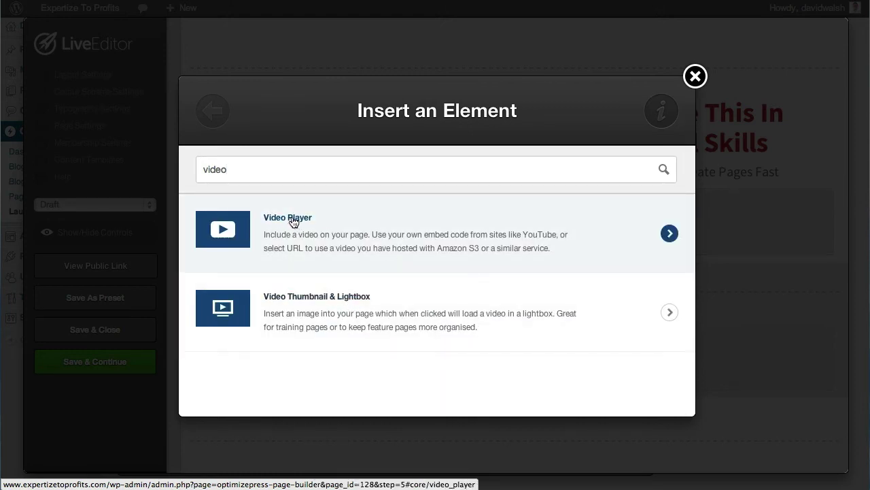
left_click(293, 222)
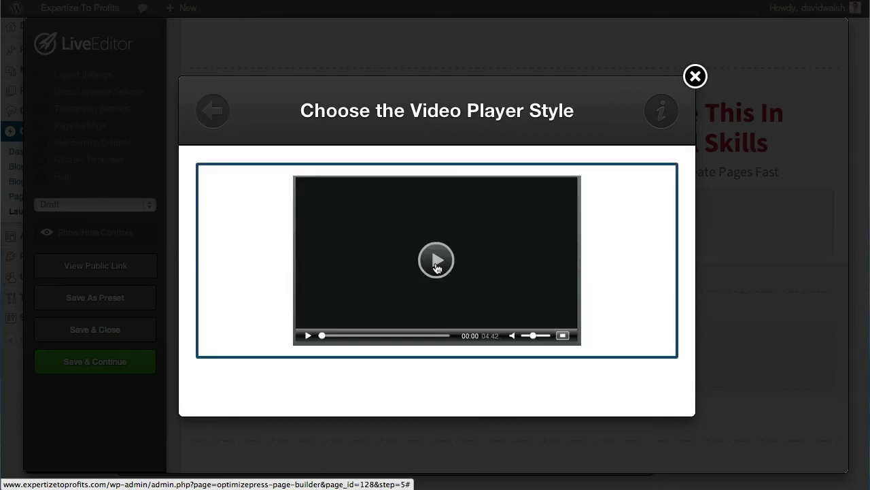
left_click(437, 267)
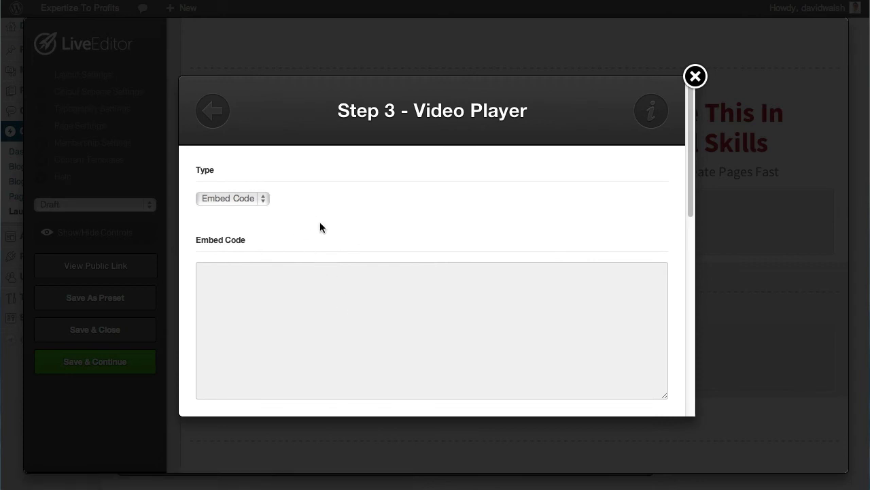
left_click(237, 199)
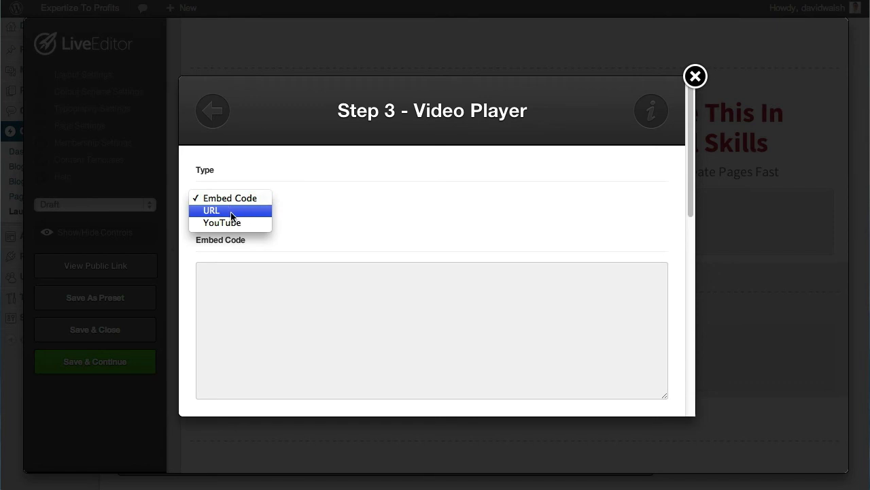
left_click(237, 223)
right_click(239, 273)
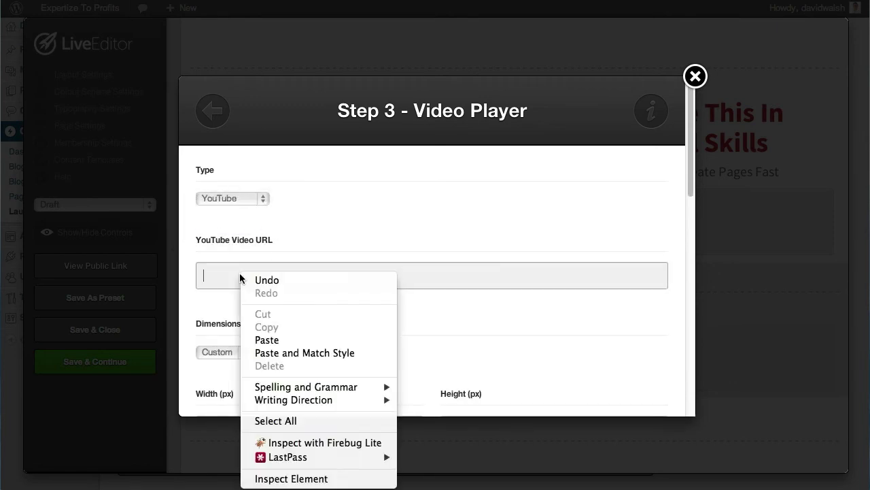
left_click(385, 215)
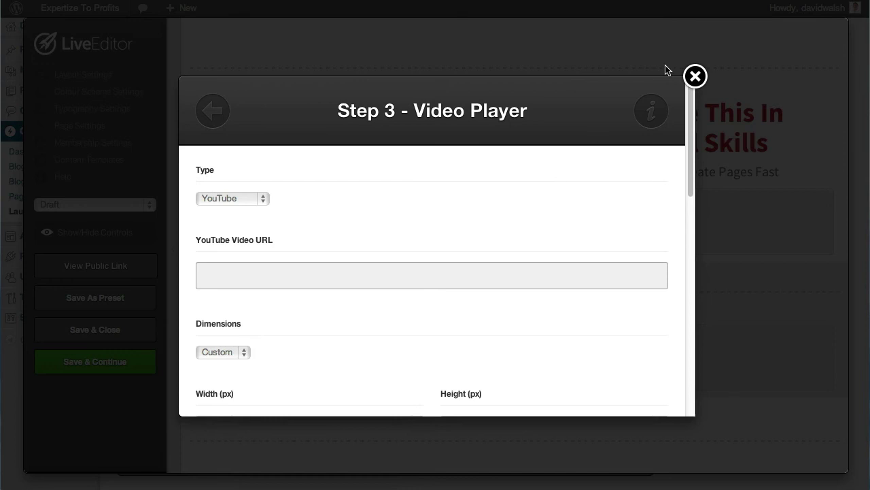
right_click(206, 273)
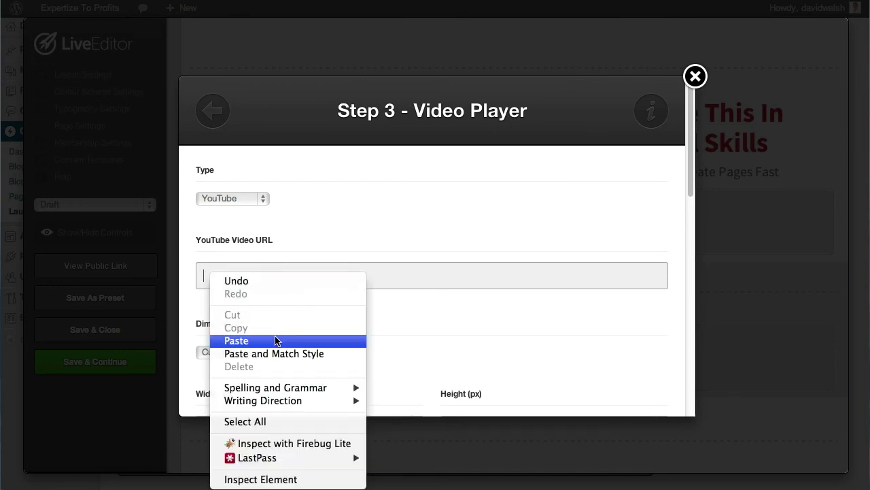
left_click(276, 340)
left_click(324, 306)
Keep the video dimensions custom and set the width to 720 px and the height to 405 px
scroll(323, 306, "down", 2)
left_click(243, 273)
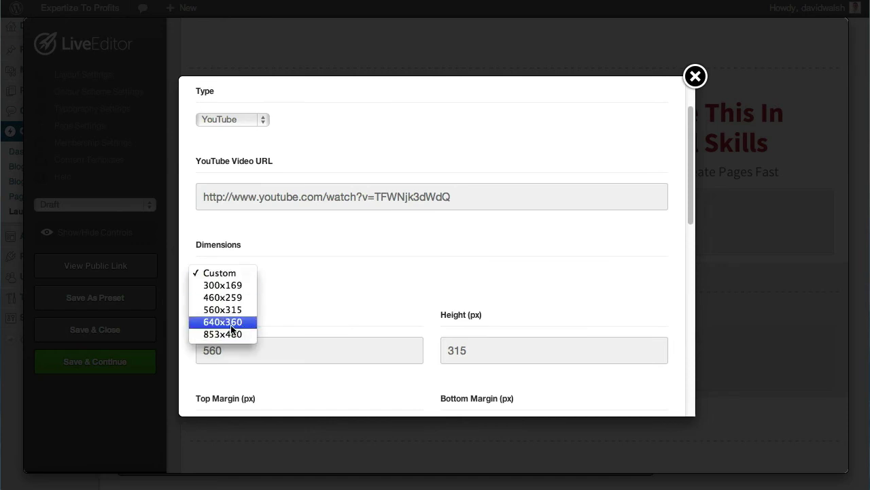
left_click(254, 351)
double_click(254, 352)
type("720")
key("Tab")
type("40")
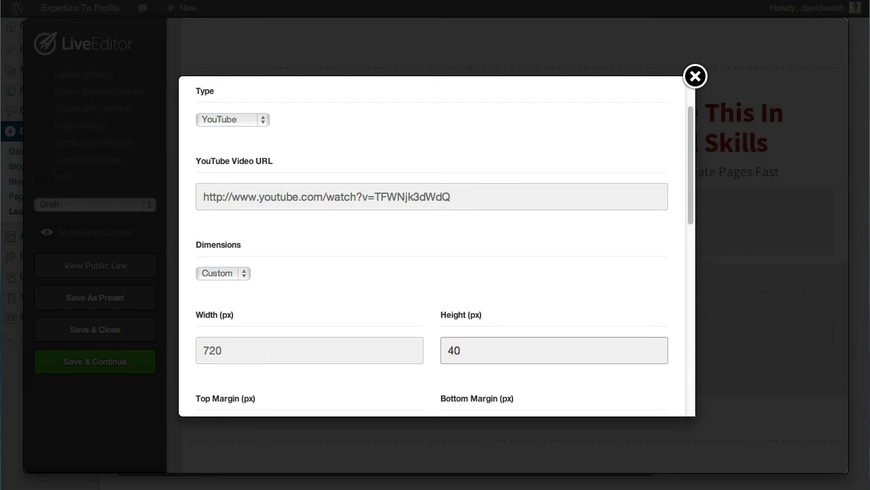
left_click(353, 278)
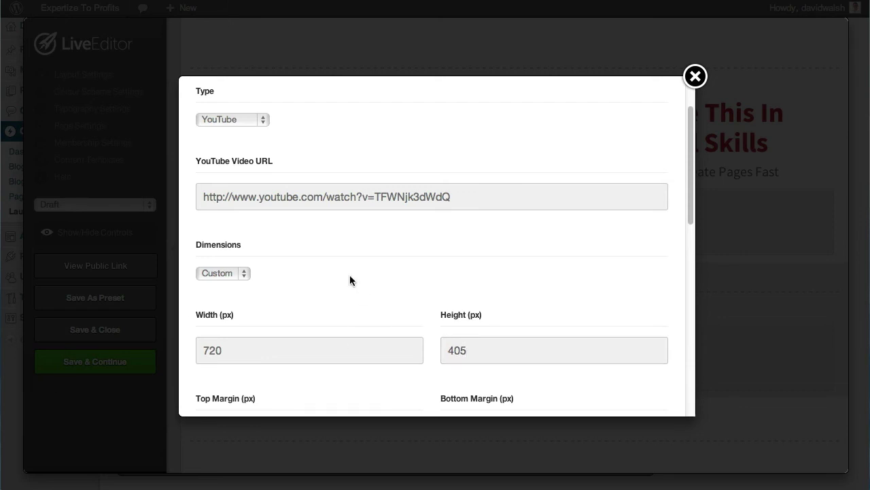
Set the video player's bottom margin to 10 px
scroll(350, 275, "down", 3)
scroll(324, 286, "down", 3)
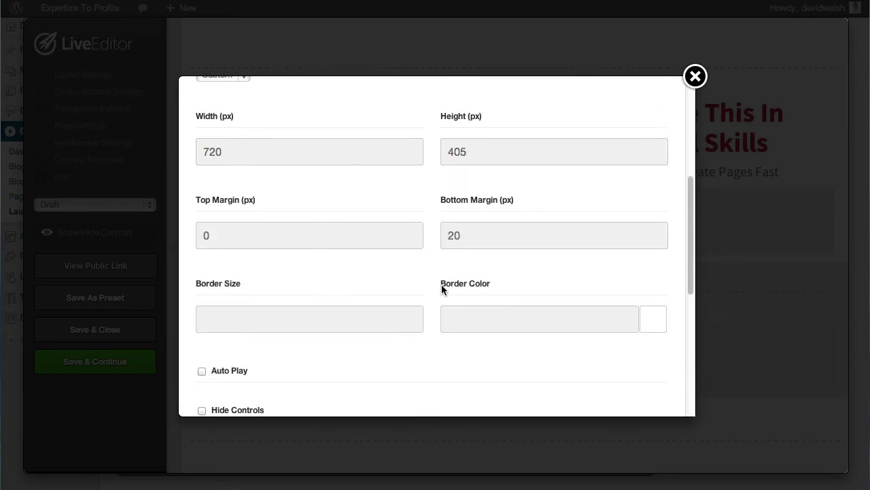
left_click_drag(454, 237, 434, 233)
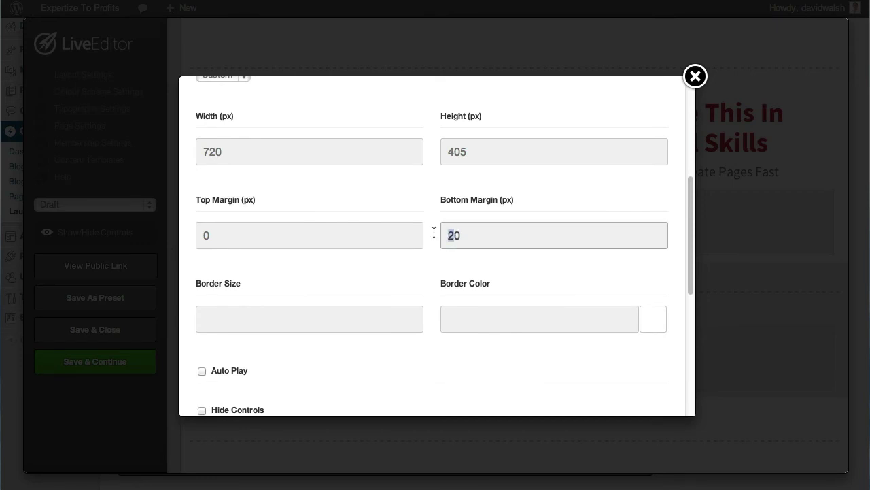
type("1")
left_click(378, 266)
Force the video's HD mode to 720p and insert the player into the row
scroll(387, 299, "down", 7)
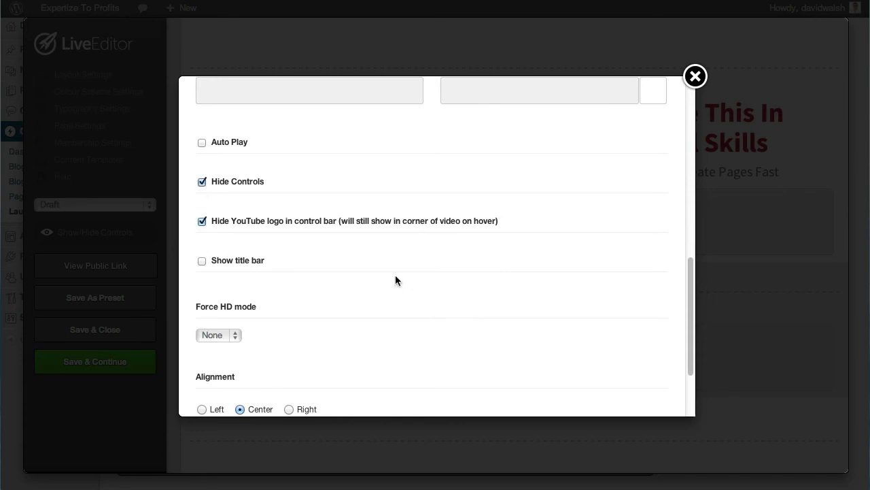
scroll(393, 276, "down", 3)
left_click(221, 234)
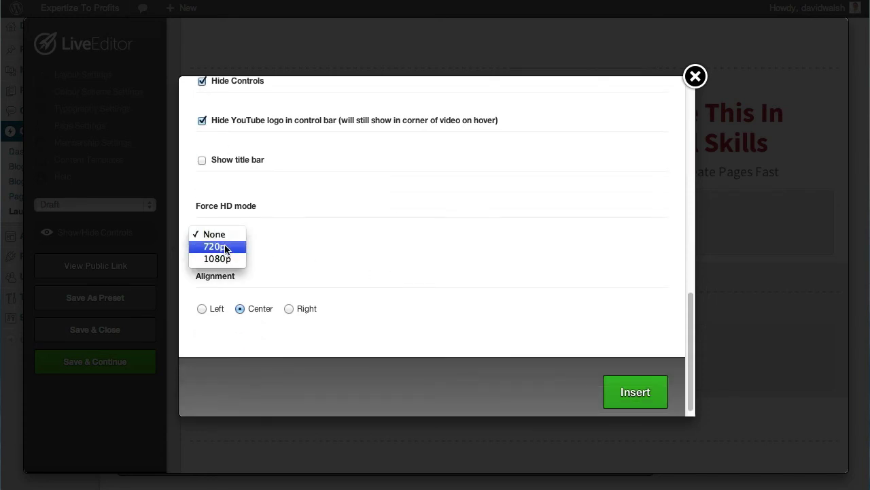
left_click(216, 246)
left_click(634, 392)
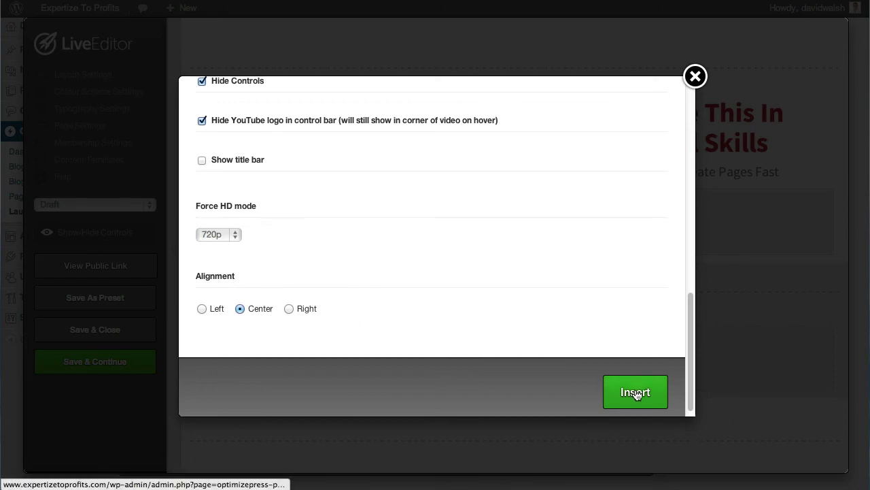
scroll(699, 333, "down", 5)
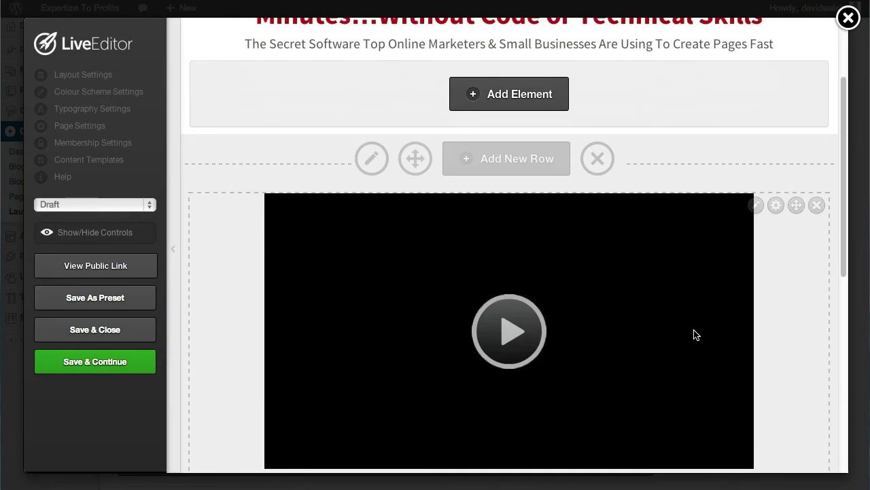
scroll(620, 328, "up", 1)
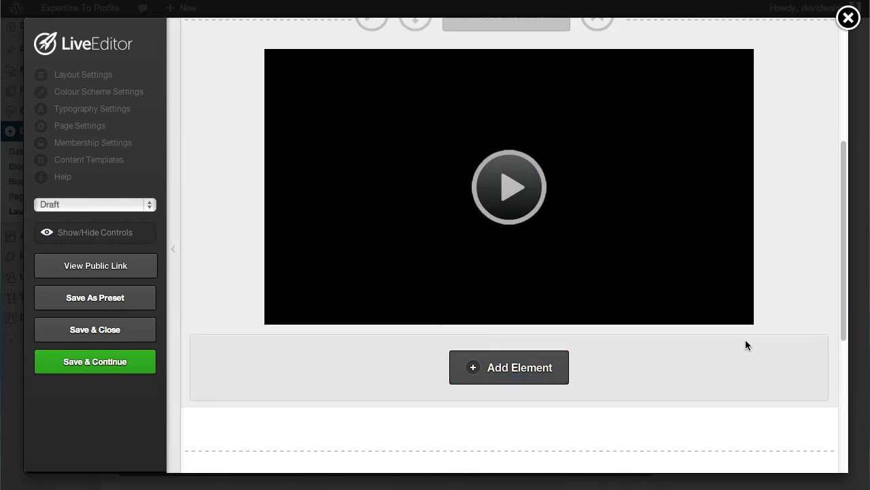
Start a new element below the video, search for "soci" and choose Social Sharing
left_click(519, 373)
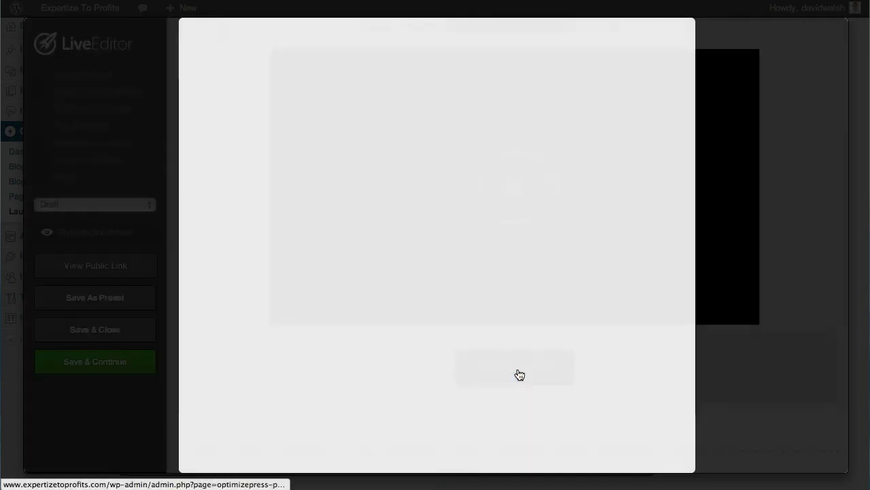
key("BackSpace")
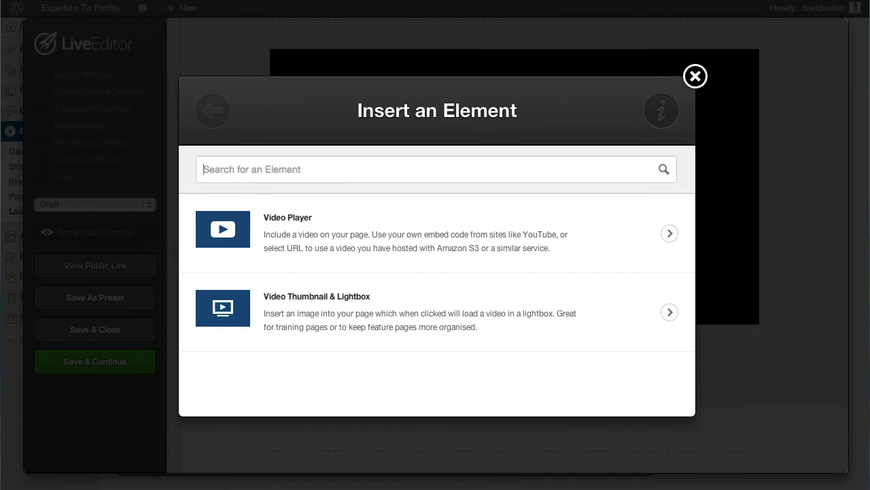
type("d")
key("BackSpace")
type("soci")
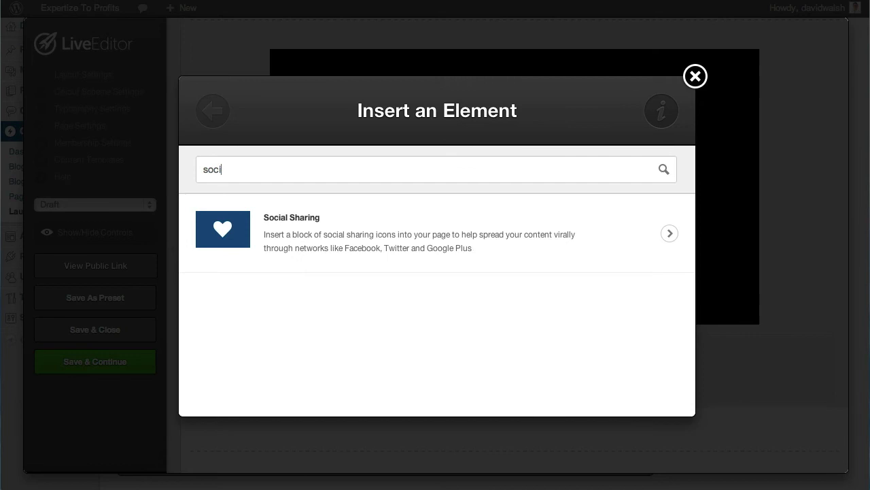
left_click(669, 235)
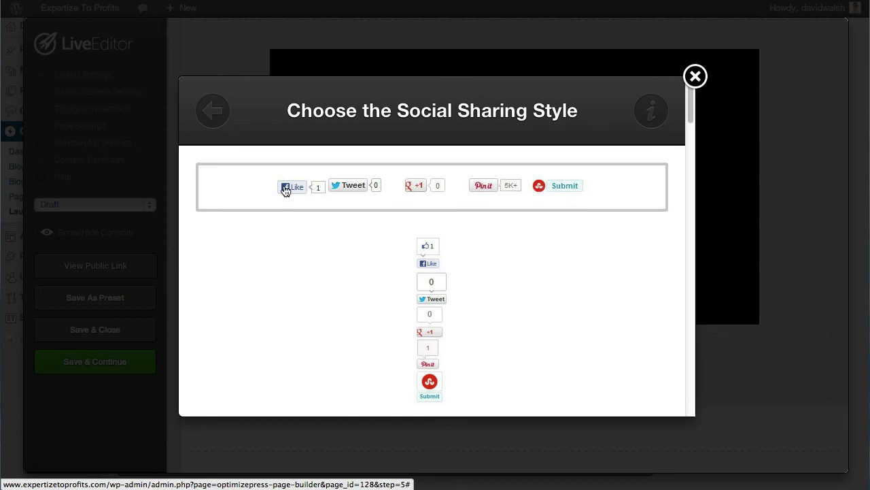
Pick the horizontal Twitter, Facebook and Google+ share button style and insert it centered with its default settings
left_click_drag(693, 101, 695, 245)
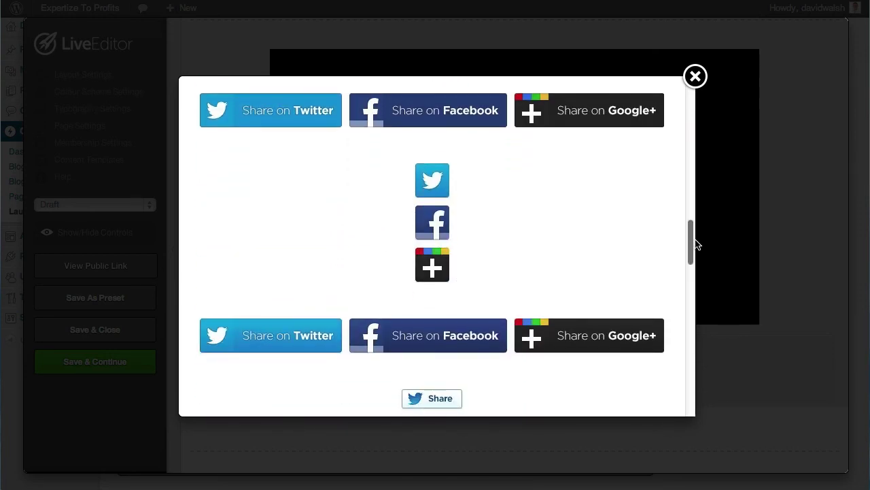
left_click(561, 338)
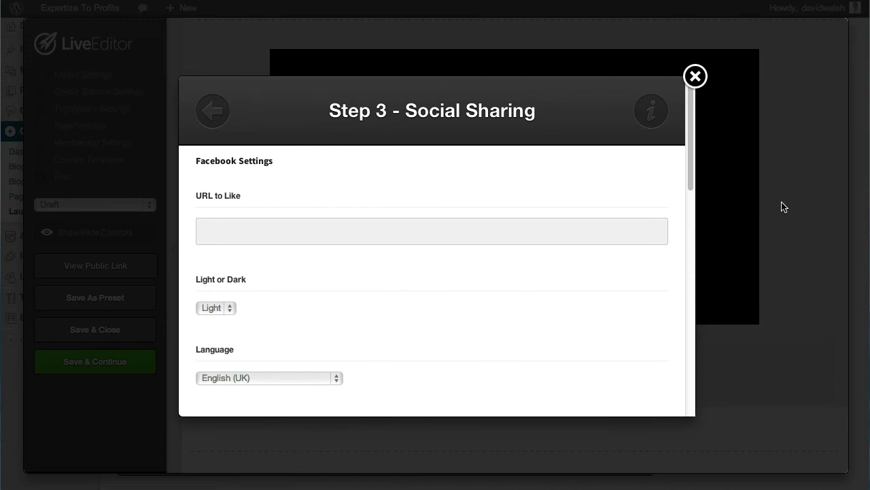
left_click_drag(696, 144, 684, 383)
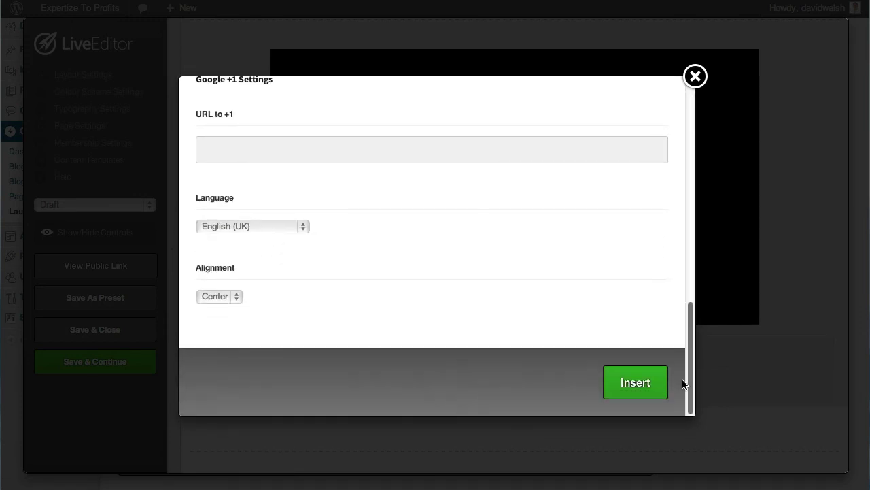
left_click(619, 394)
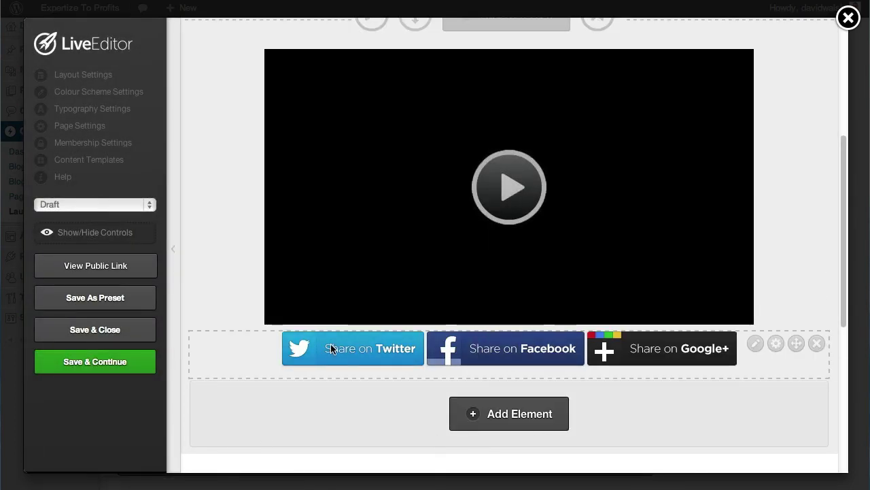
Save the page without leaving the editor and review its public version
left_click(106, 365)
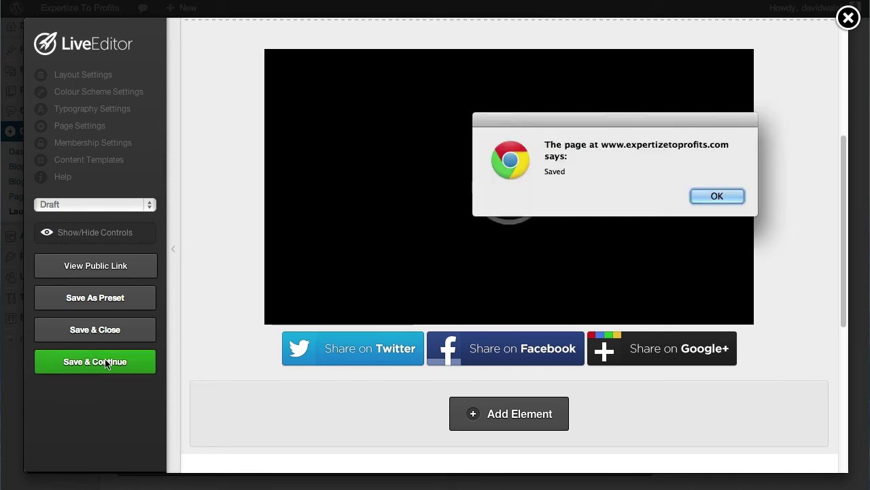
left_click(718, 198)
left_click(104, 267)
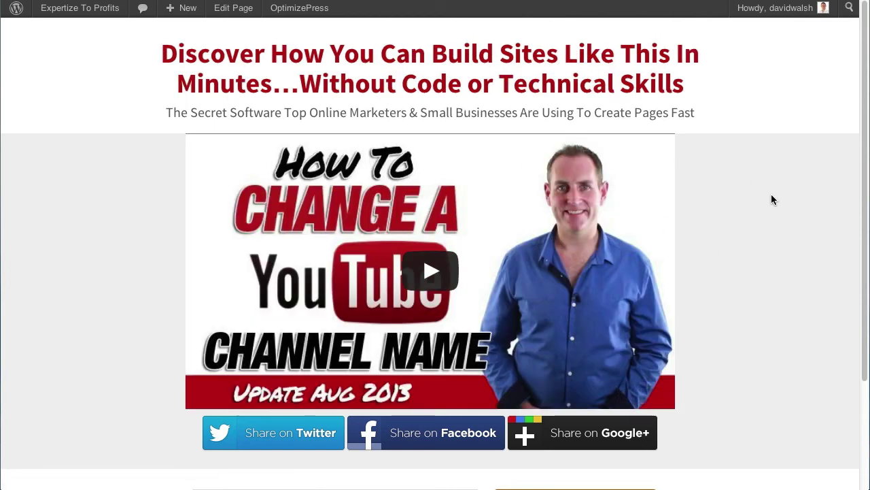
scroll(771, 199, "down", 4)
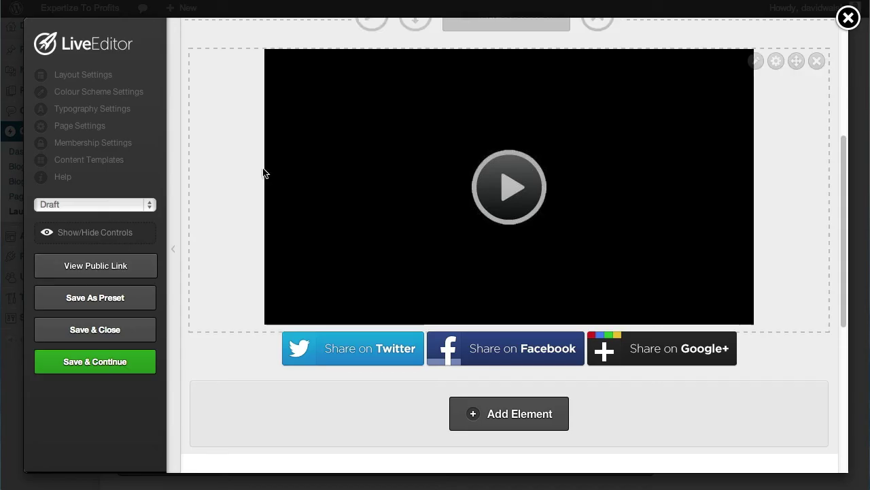
Open the settings of the email opt-in box in the row below the social sharing buttons
scroll(278, 204, "up", 2)
scroll(278, 203, "down", 5)
mouse_move(757, 317)
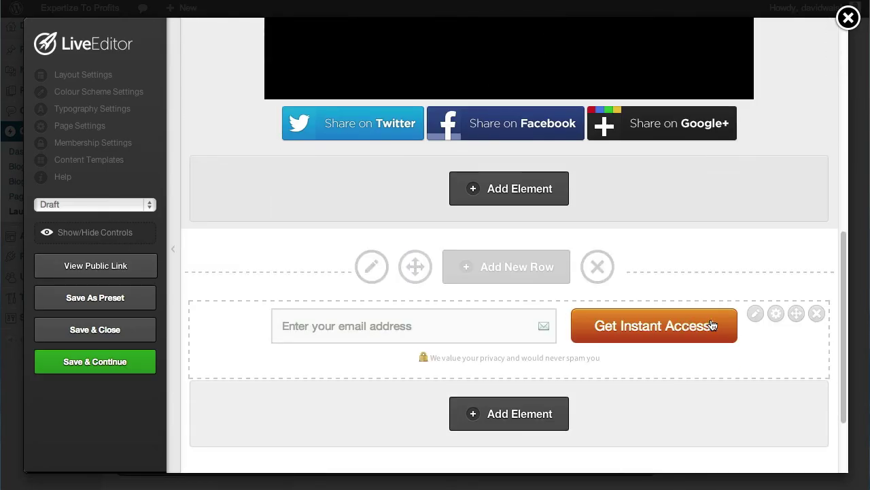
left_click(756, 315)
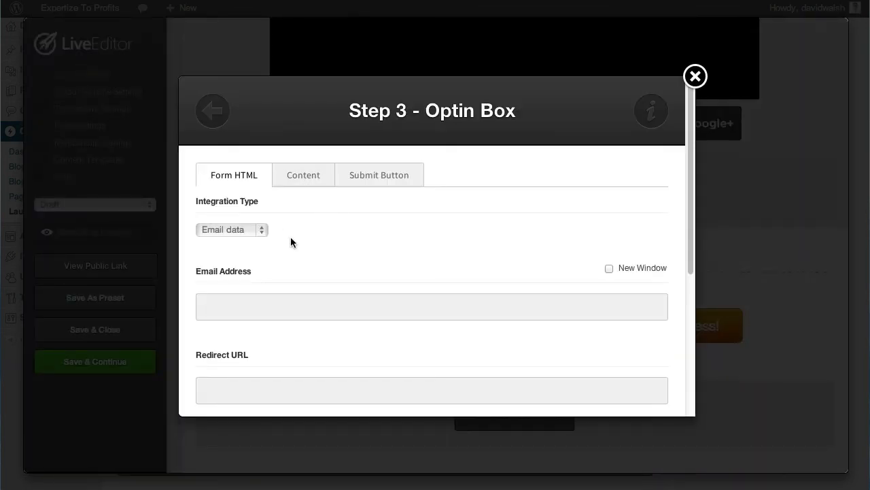
Compare the Email data and Custom form integration types of the opt-in form, returning the setting to Email data
scroll(291, 237, "down", 3)
left_click(257, 147)
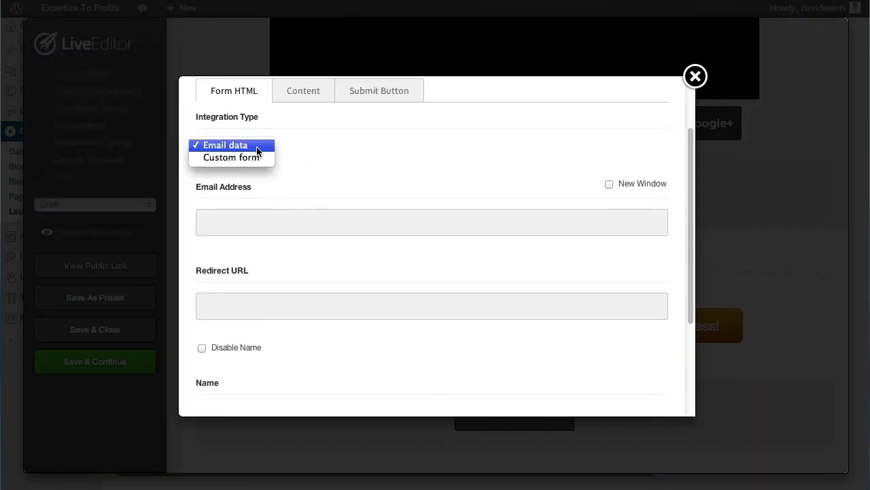
left_click(341, 168)
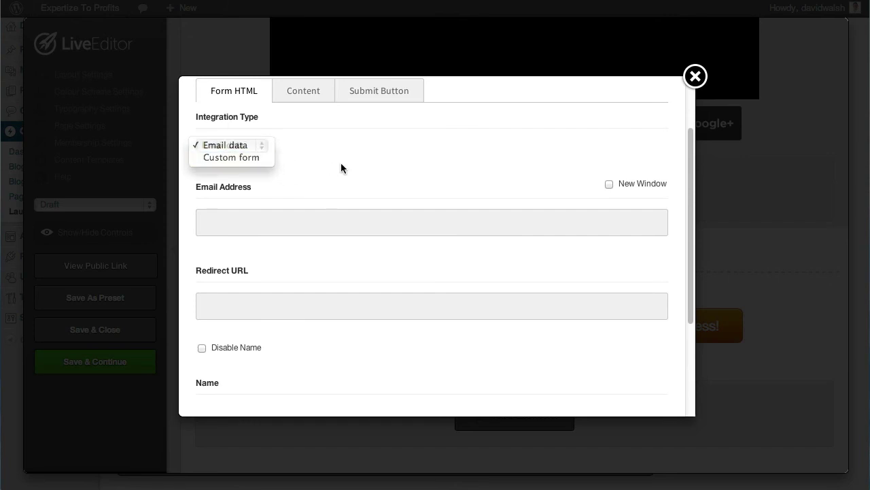
left_click(242, 144)
left_click(240, 157)
left_click(275, 277)
left_click(243, 146)
left_click(238, 144)
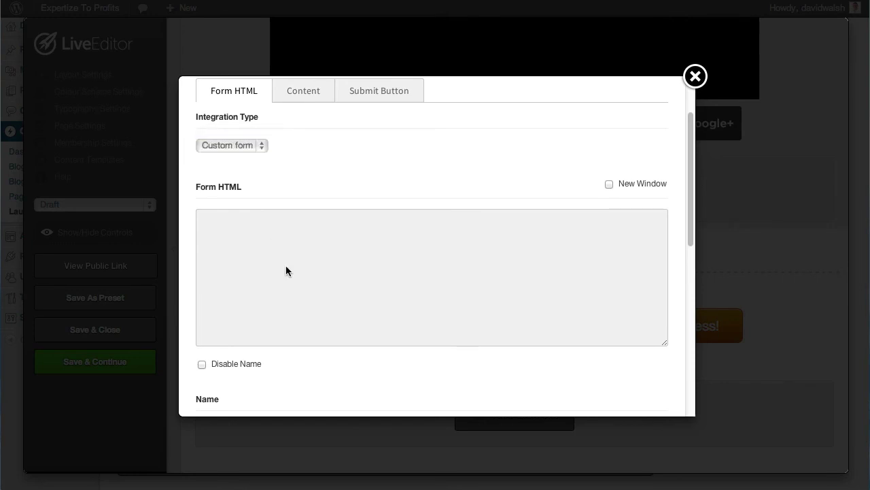
key("Up")
Examine the opt-in form's email address, redirect URL and Disable Name options, plus its privacy notice and default field texts
left_click(294, 222)
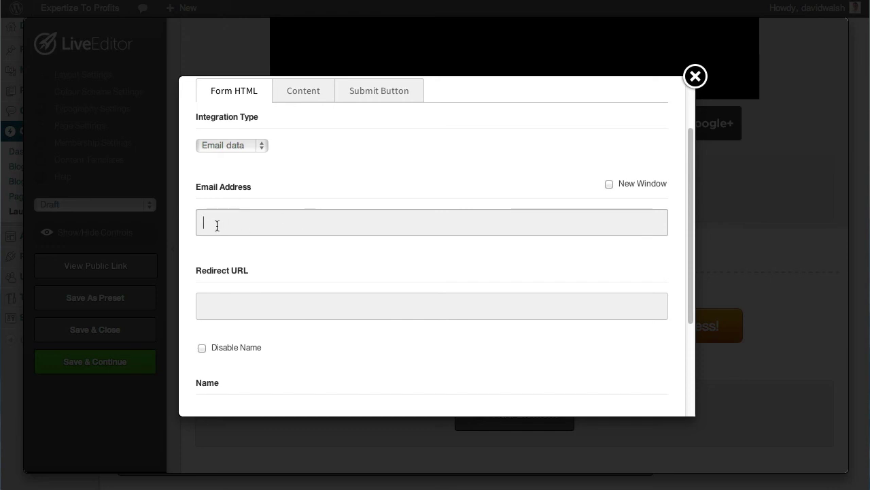
left_click(223, 305)
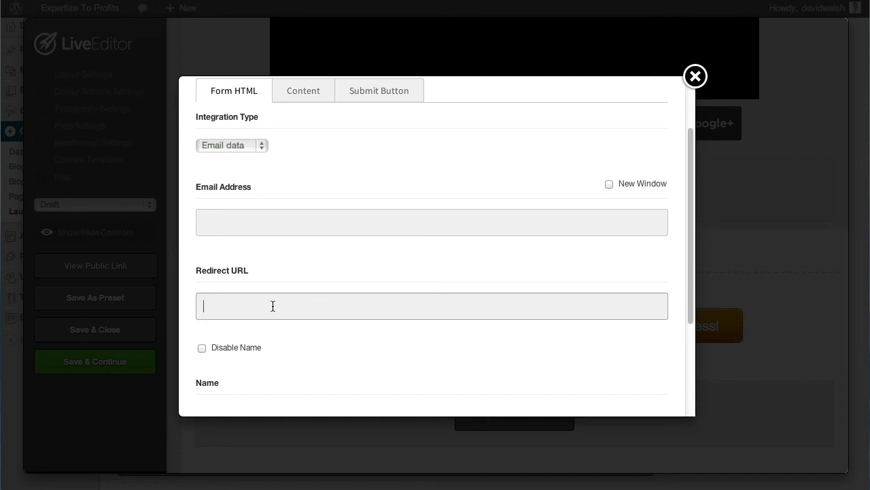
left_click(202, 348)
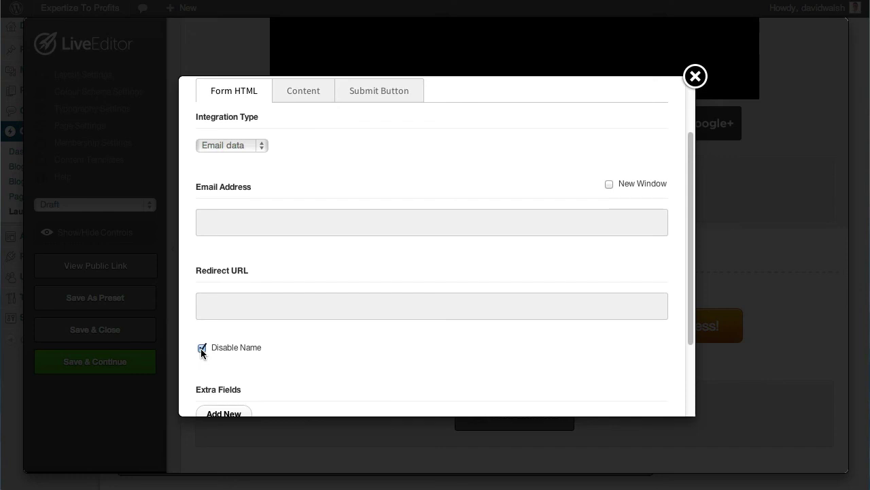
left_click(202, 348)
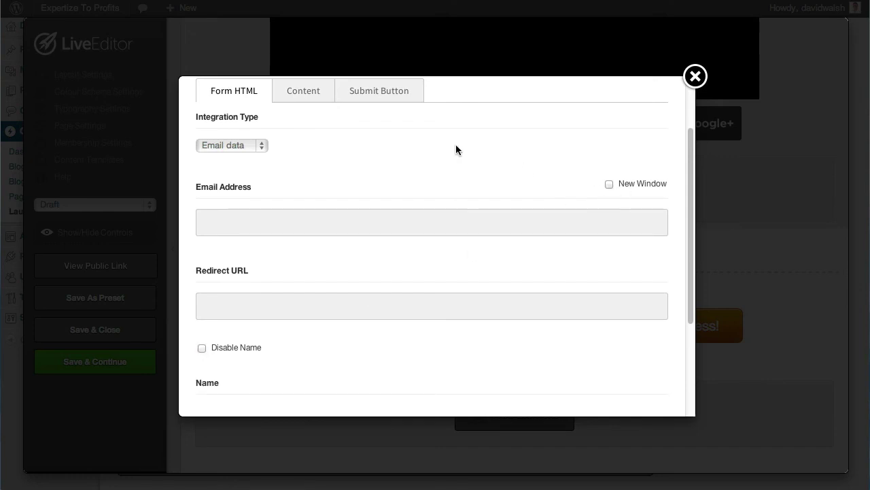
left_click(304, 93)
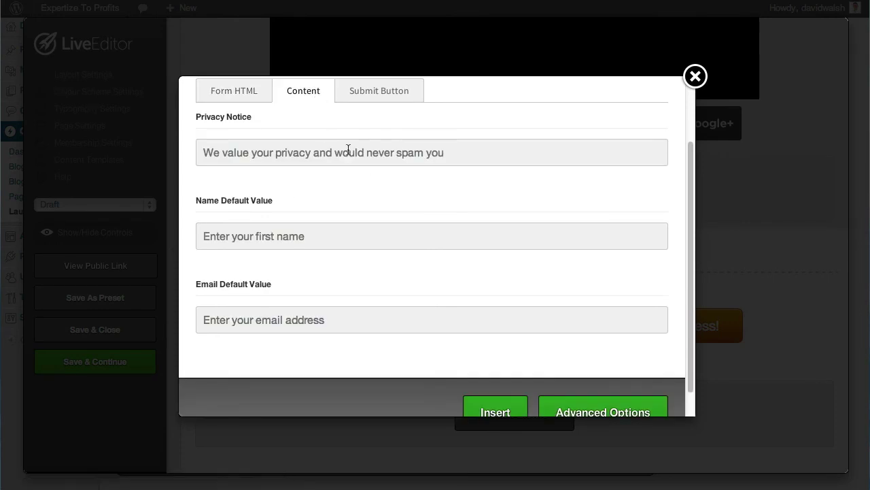
Set the opt-in submit button's text to "Get Instant Access Now!!!!" and insert the updated box
left_click(397, 94)
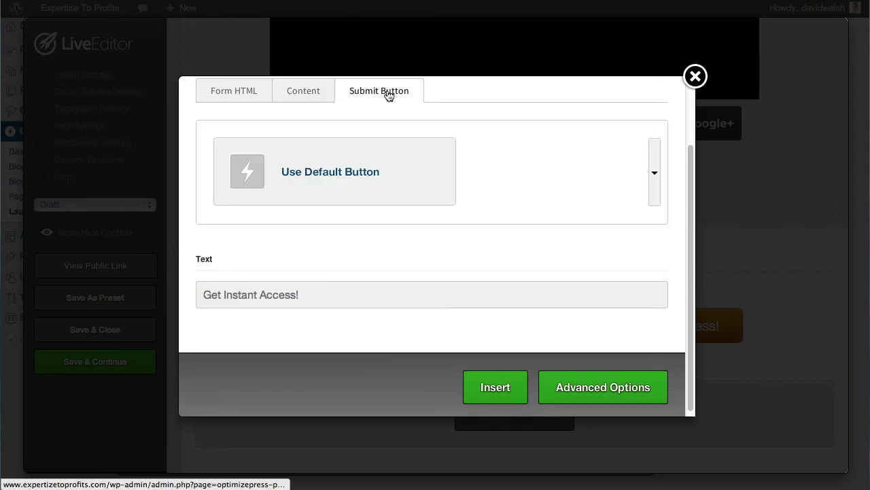
left_click(297, 294)
type("N")
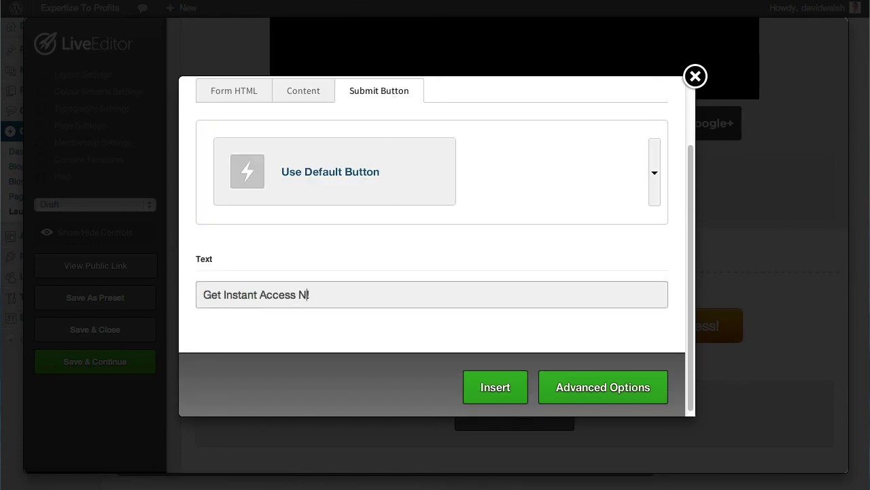
type("ow!!!!")
left_click(495, 387)
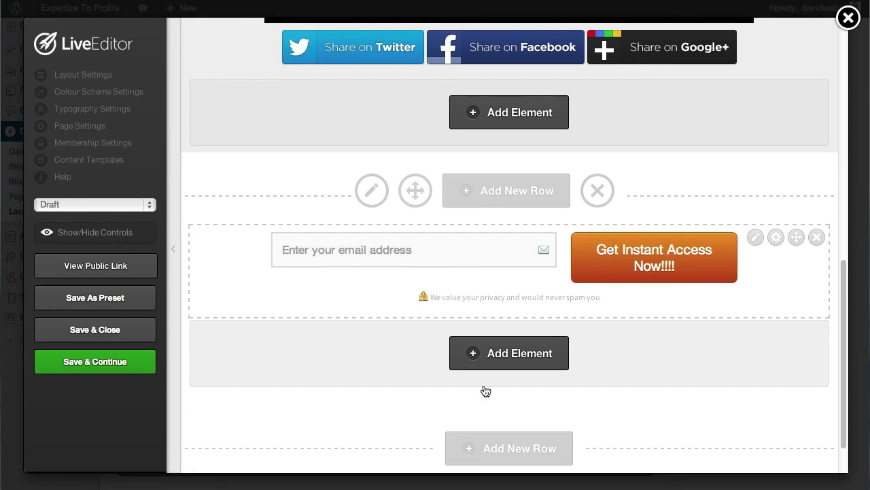
Save and close the page, then reload its public version and check the video, sharing buttons and opt-in form
left_click(87, 335)
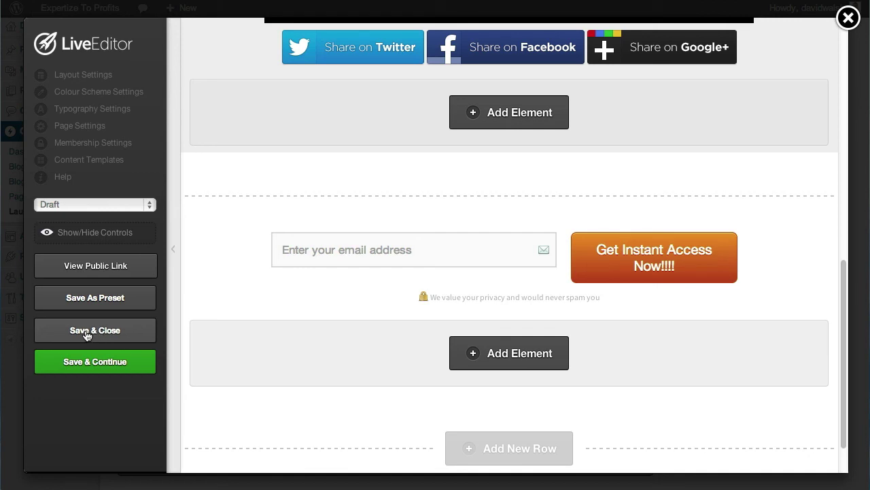
left_click(717, 196)
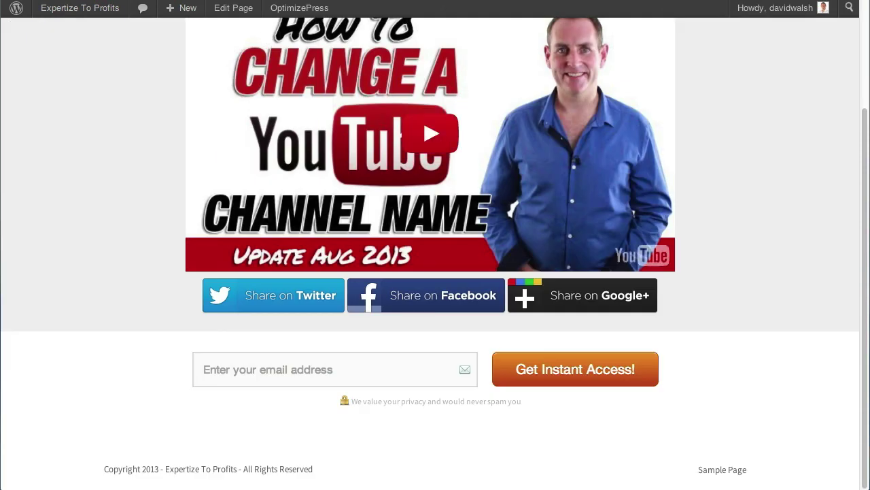
key("super+r")
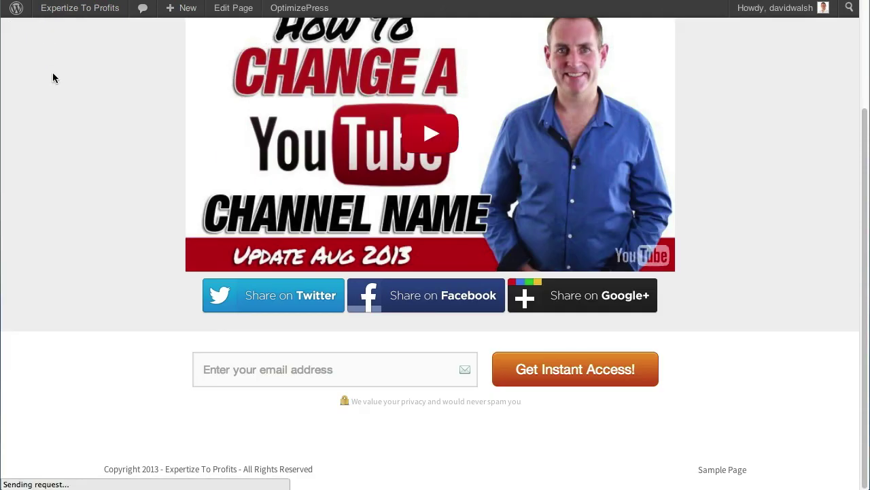
scroll(103, 193, "down", 3)
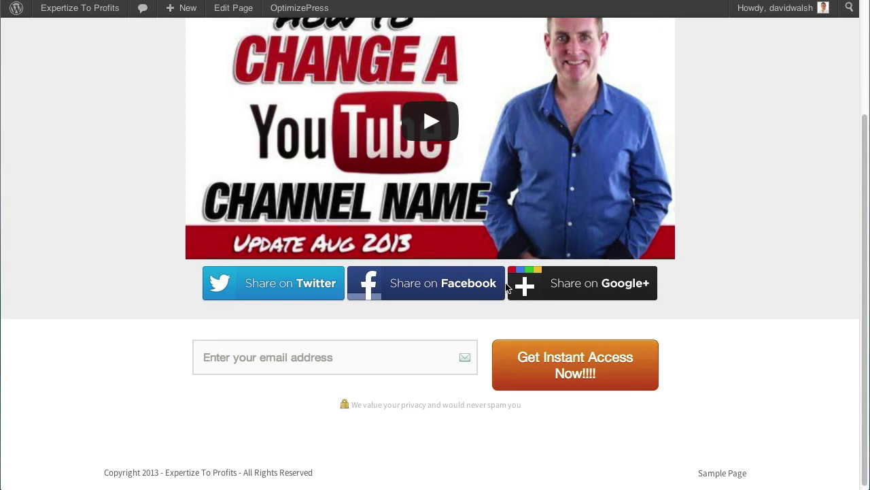
scroll(532, 268, "up", 3)
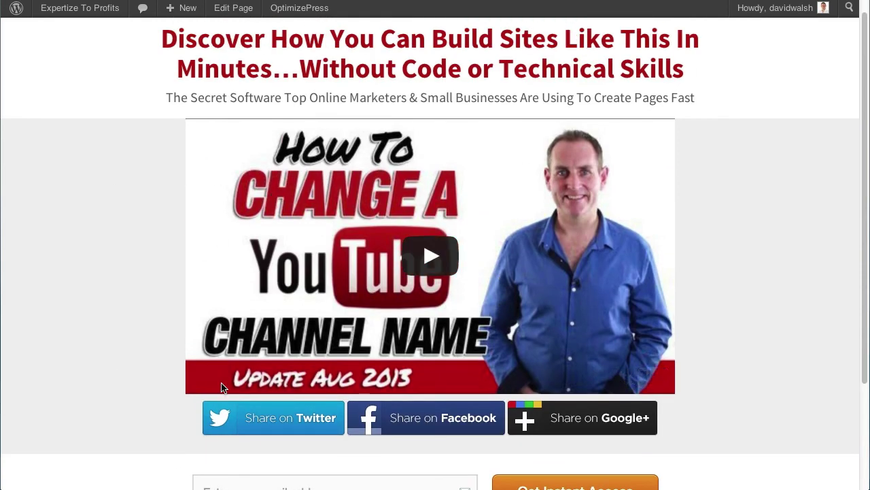
scroll(277, 370, "down", 4)
scroll(86, 69, "up", 4)
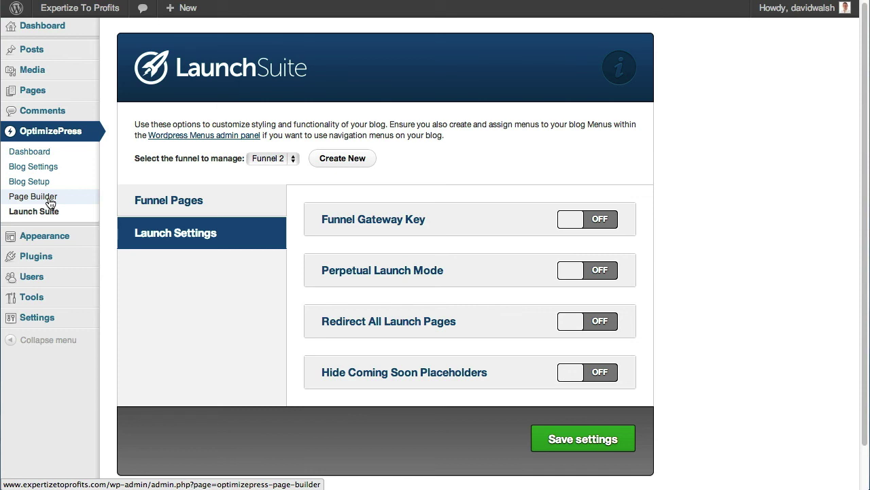
left_click(52, 197)
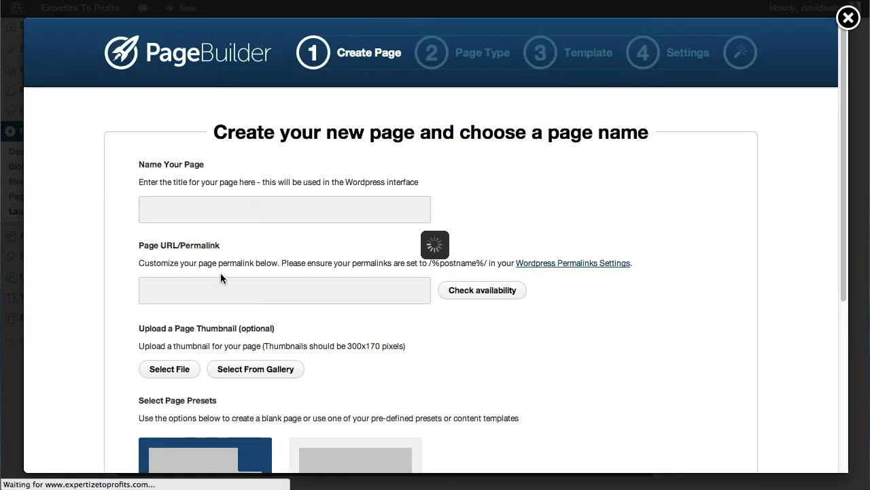
scroll(220, 278, "down", 3)
scroll(236, 293, "up", 2)
left_click(847, 24)
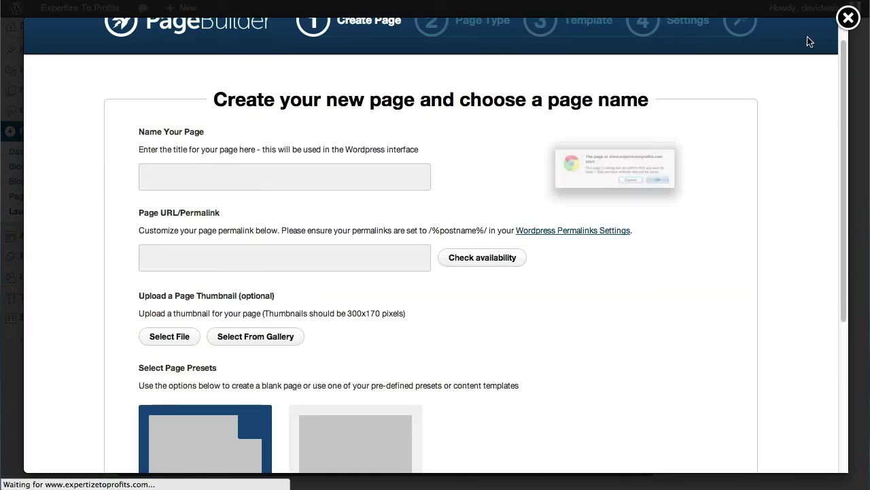
left_click(715, 199)
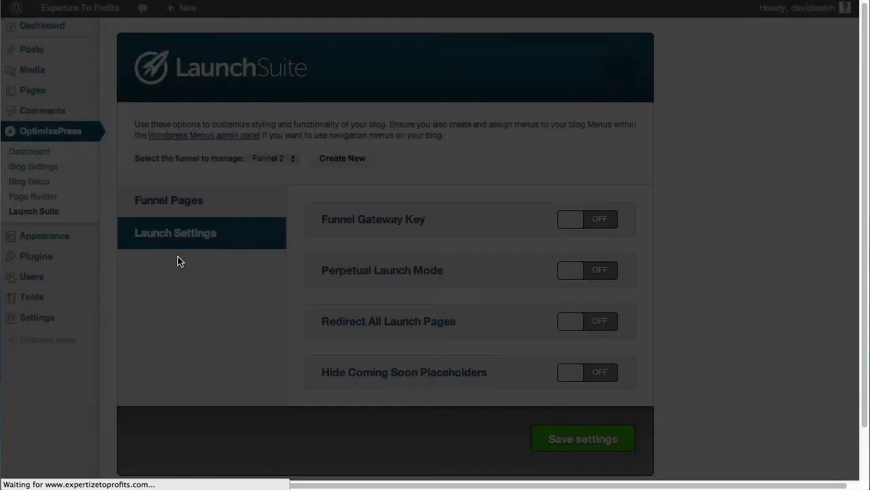
Open the Video 1 draft from the site's list of pages and launch it in the LiveEditor
mouse_move(68, 91)
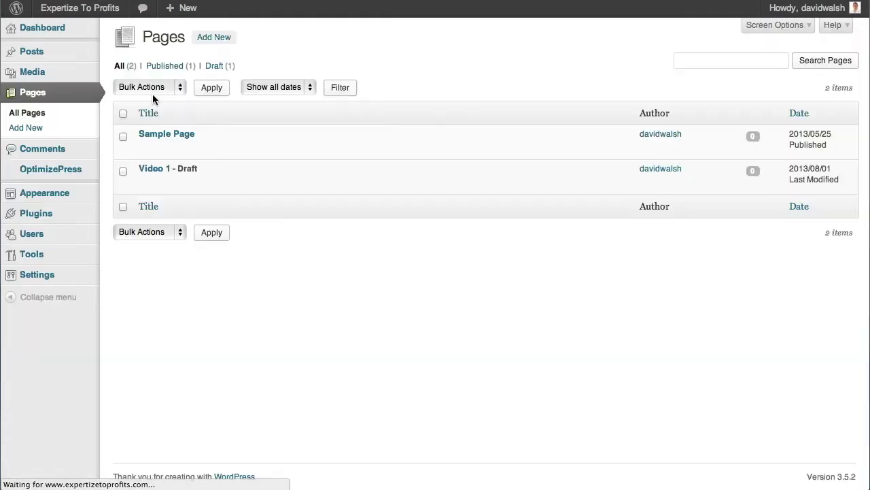
left_click(151, 174)
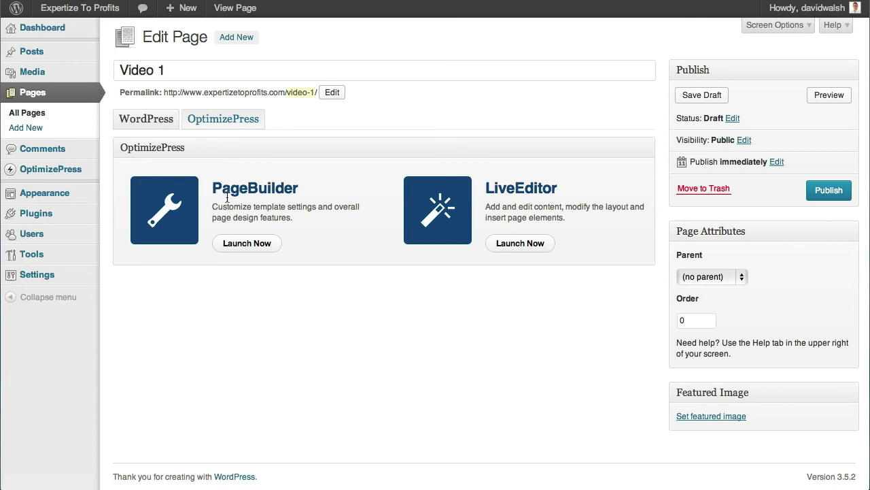
left_click(517, 250)
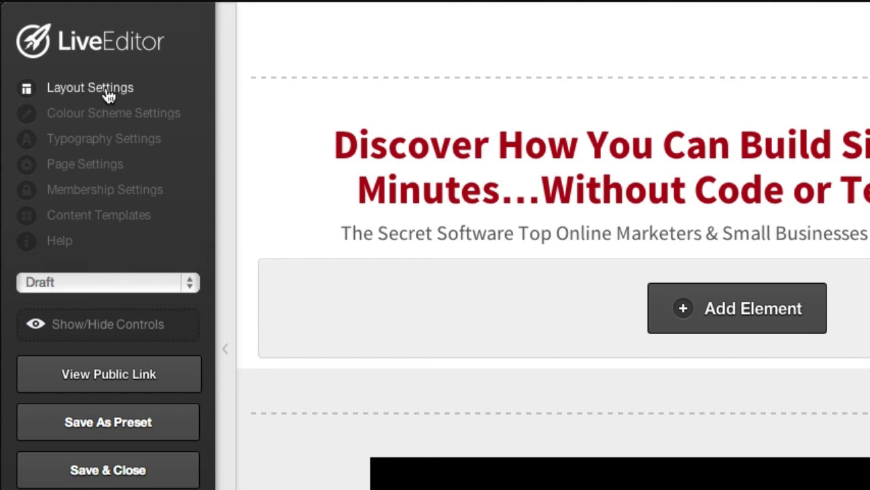
Examine the page's header, feature title and footer options in the Layout Settings, trying Feature Title on and off
left_click(109, 95)
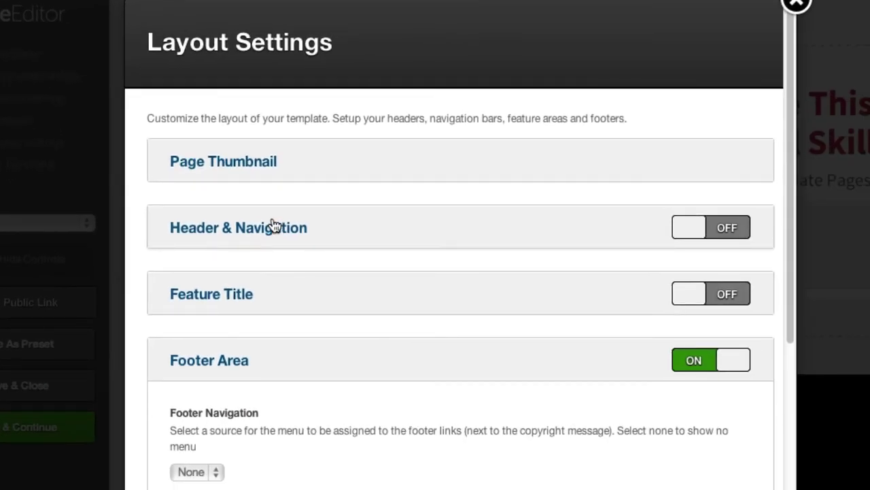
left_click(678, 293)
scroll(690, 259, "down", 2)
left_click(693, 231)
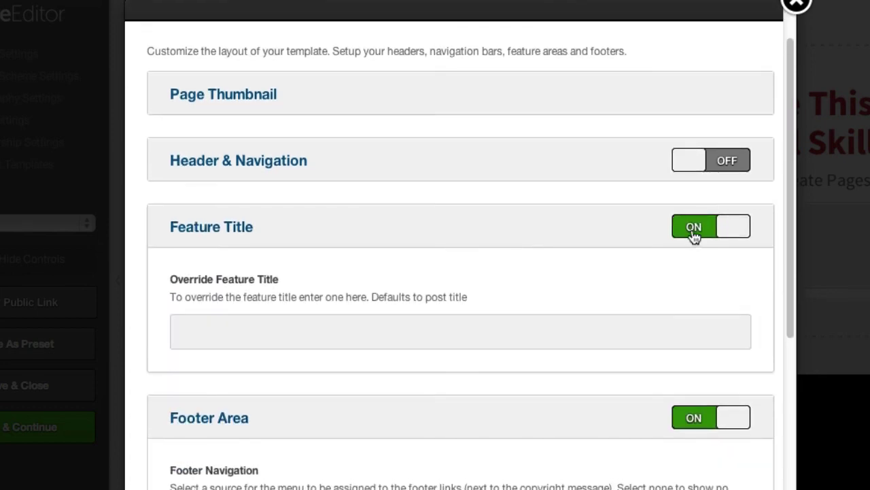
scroll(306, 315, "down", 4)
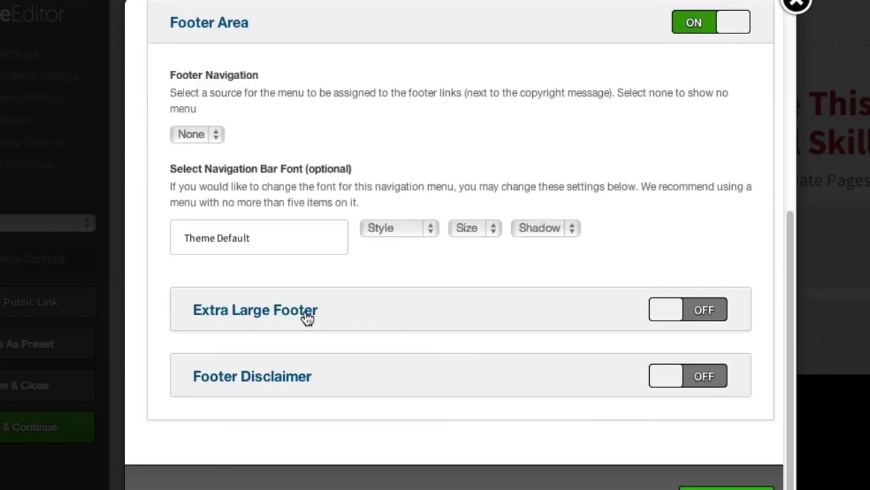
scroll(307, 314, "up", 3)
scroll(309, 306, "up", 3)
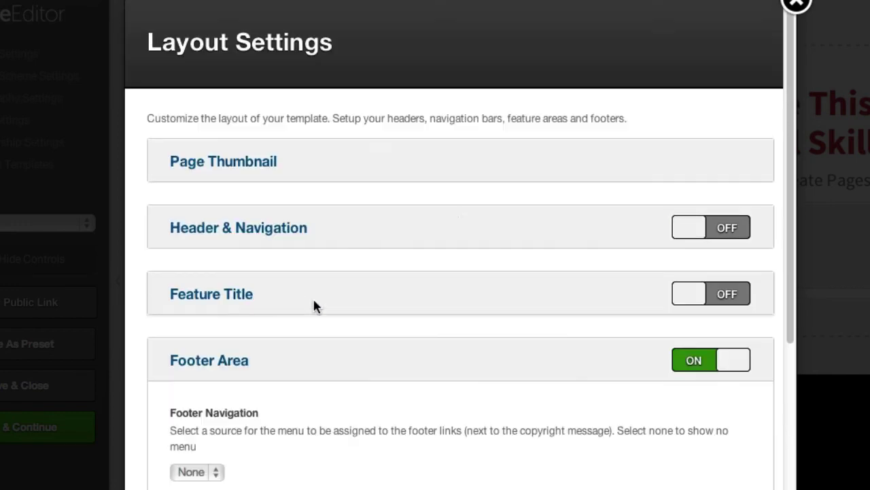
left_click(796, 4)
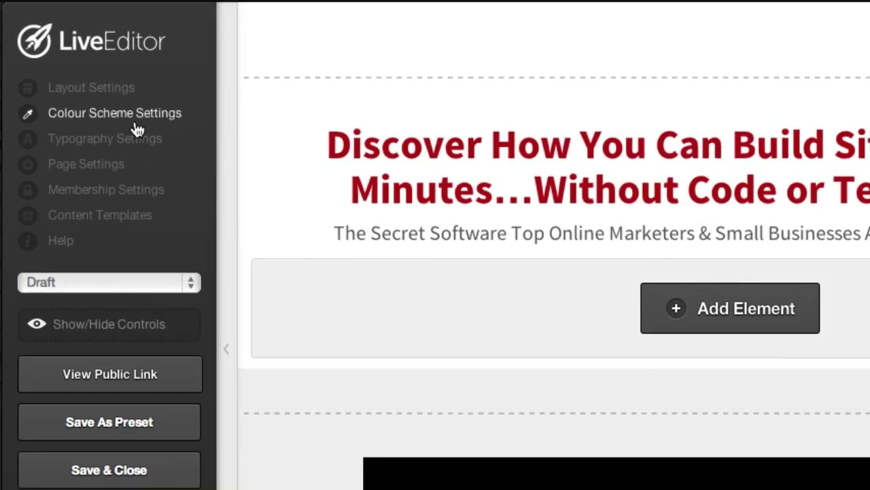
Examine the page's Colour Scheme Settings, Page Settings and Membership Settings
left_click(109, 114)
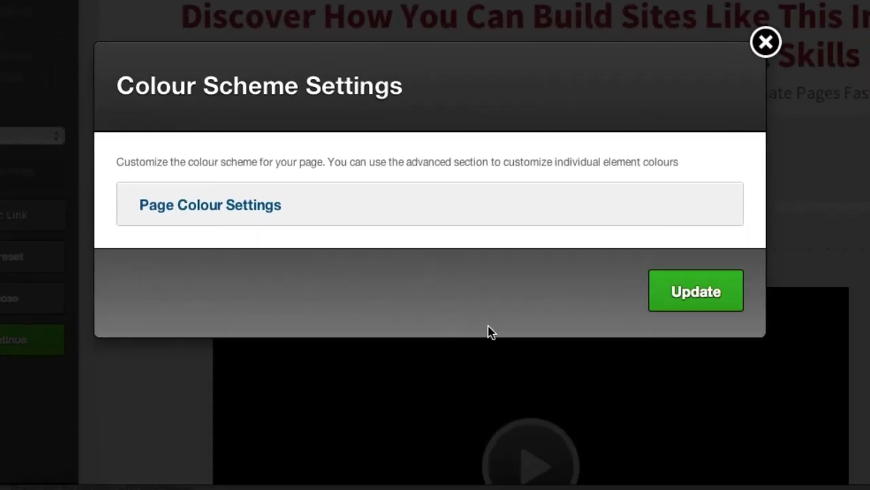
left_click(209, 209)
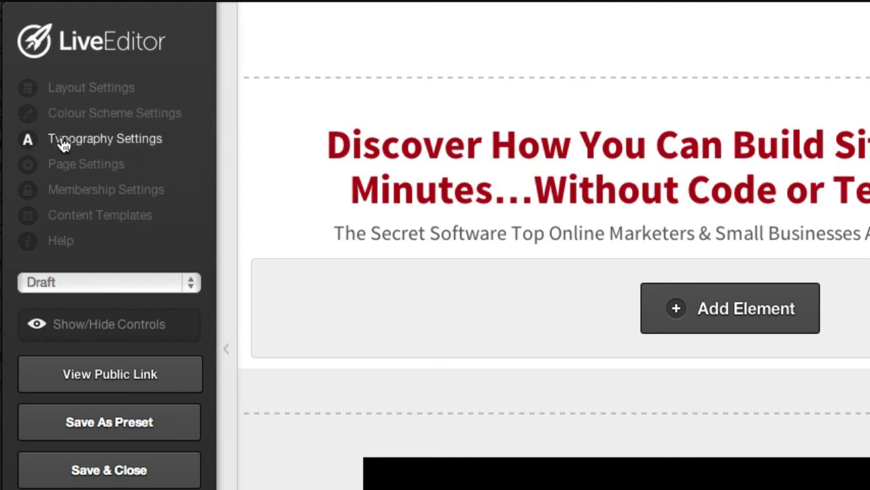
left_click(94, 172)
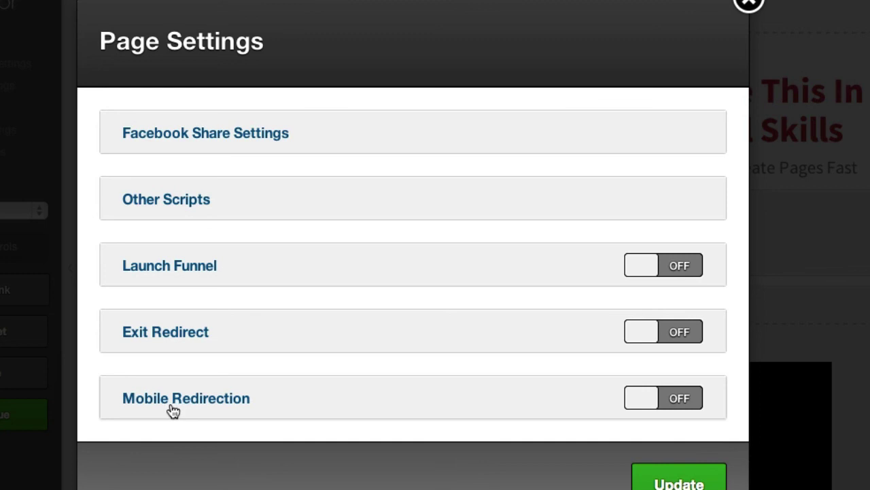
left_click(749, 4)
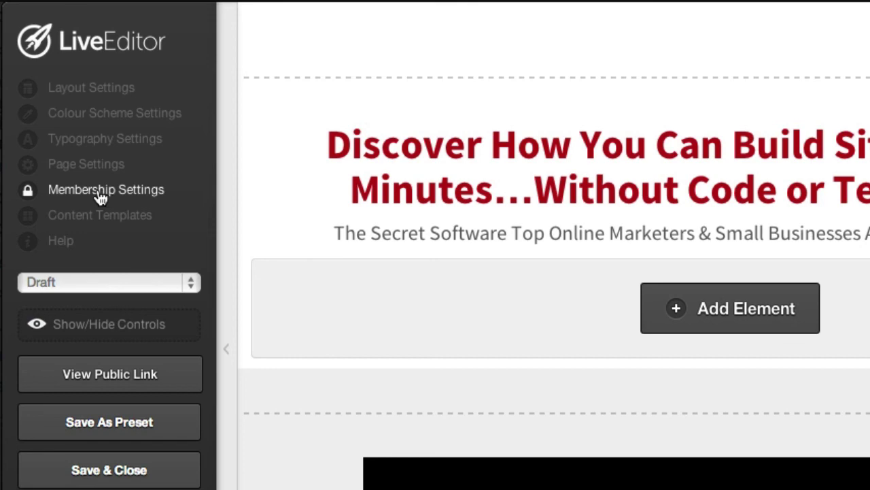
left_click(101, 191)
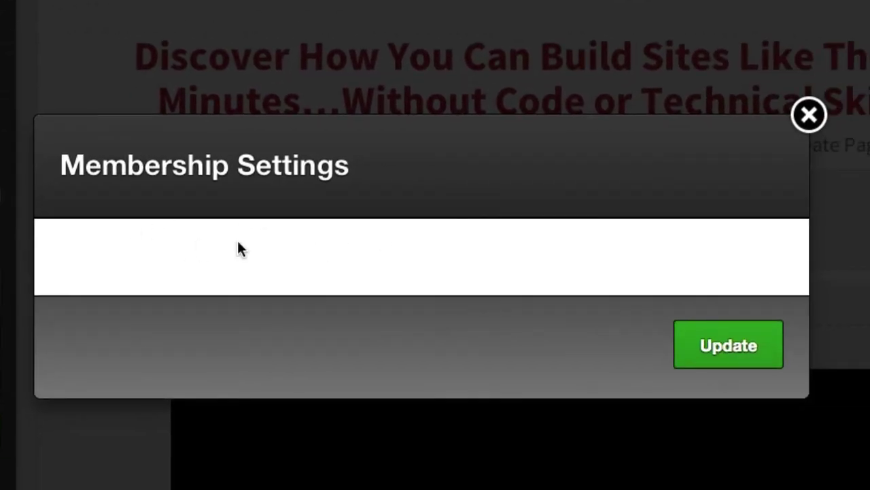
Close the Membership Settings and examine the predefined designs in the Content Templates, from home pages to membership pages
left_click(809, 114)
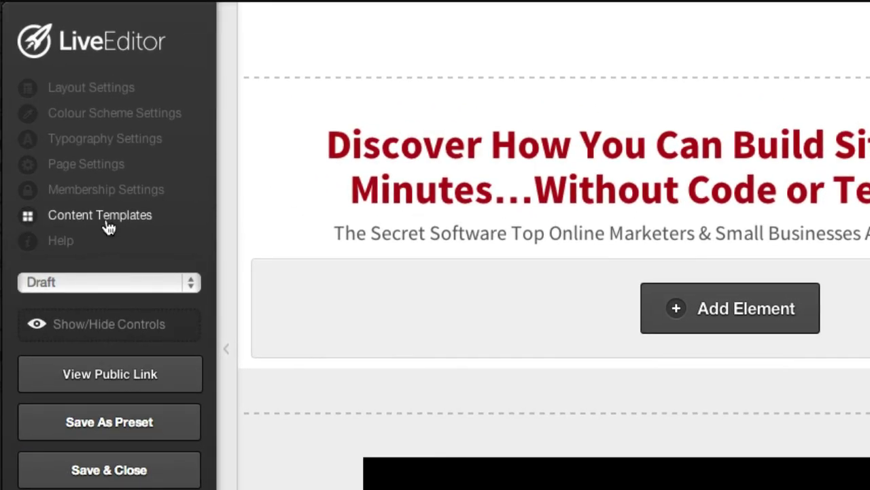
left_click(107, 226)
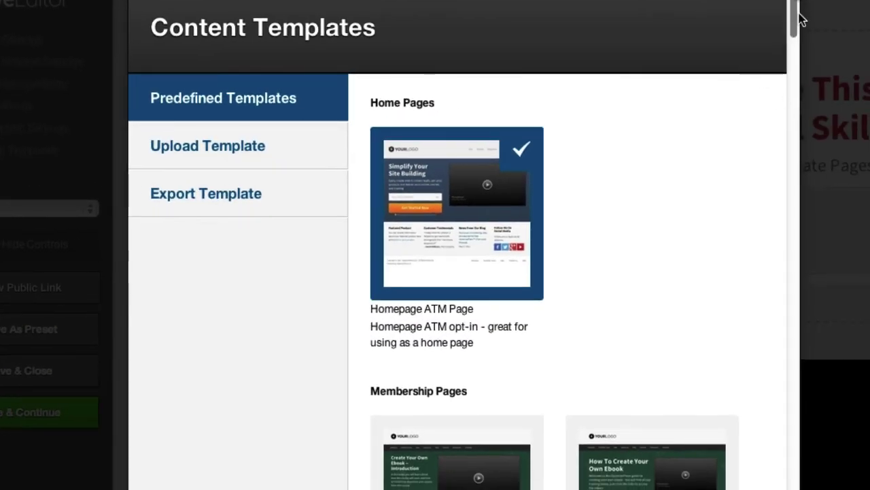
scroll(802, 114, "down", 10)
scroll(803, 114, "down", 3)
left_click_drag(797, 117, 803, 4)
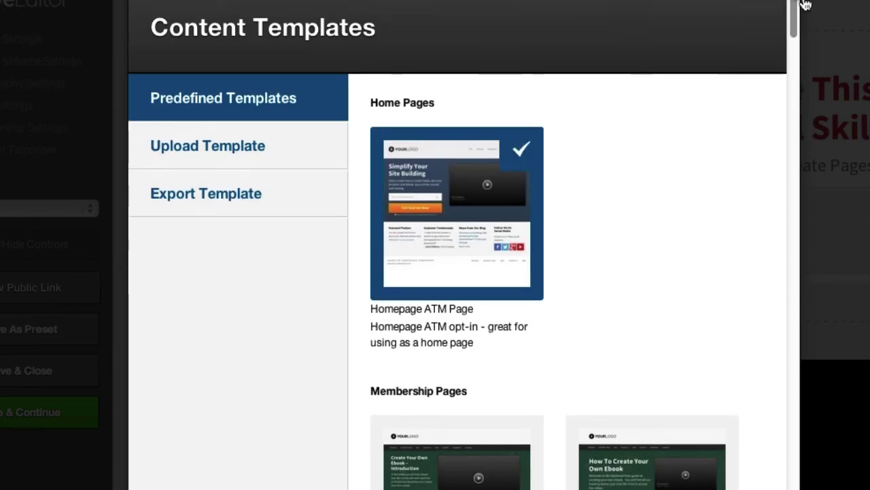
left_click(801, 1)
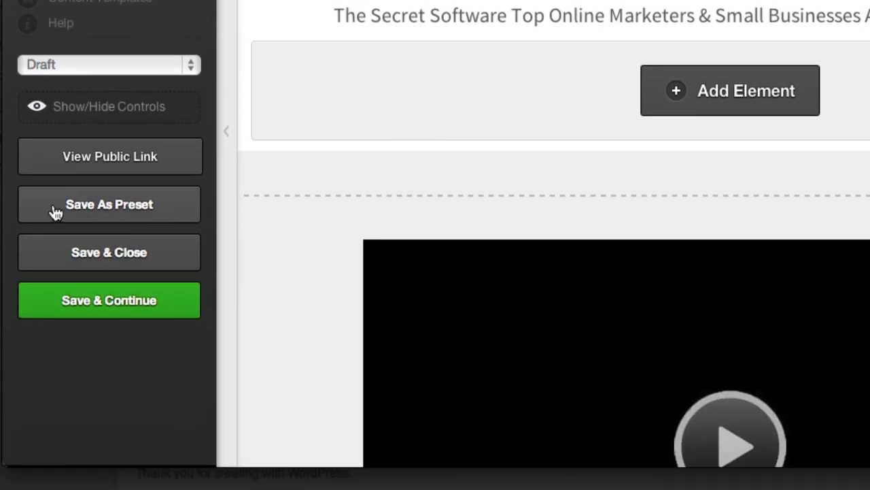
Try out saving the page as a new preset with the title "Preset", and dismiss the preset dialog without saving
left_click(95, 215)
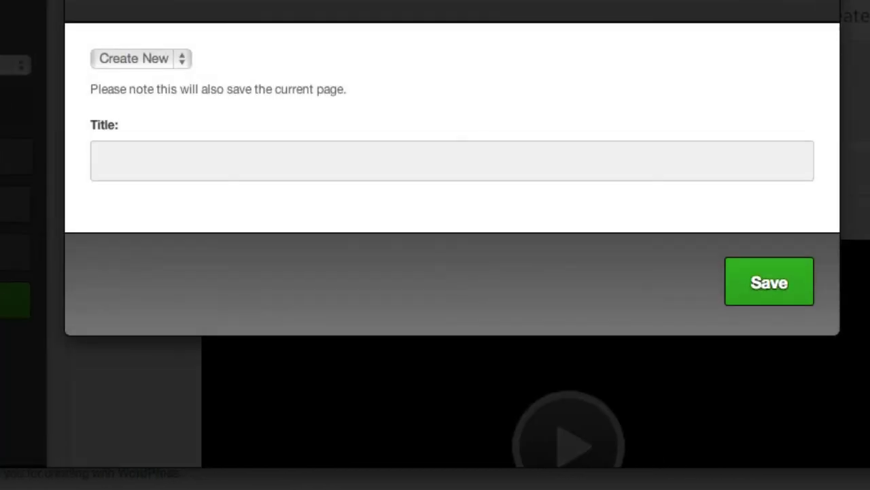
left_click(145, 58)
left_click(177, 158)
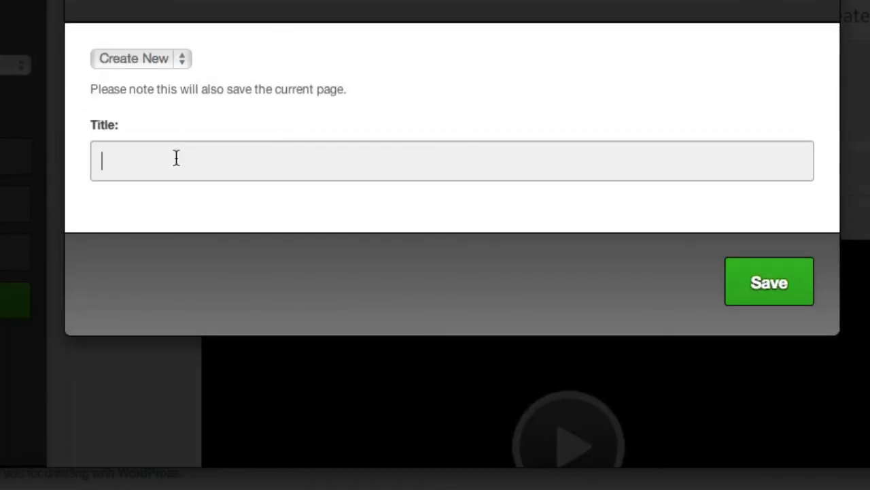
type("Preset")
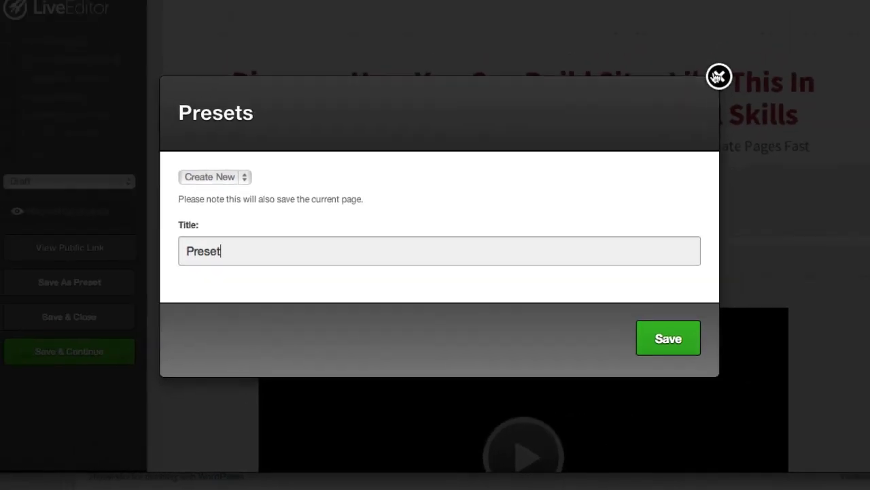
left_click(717, 78)
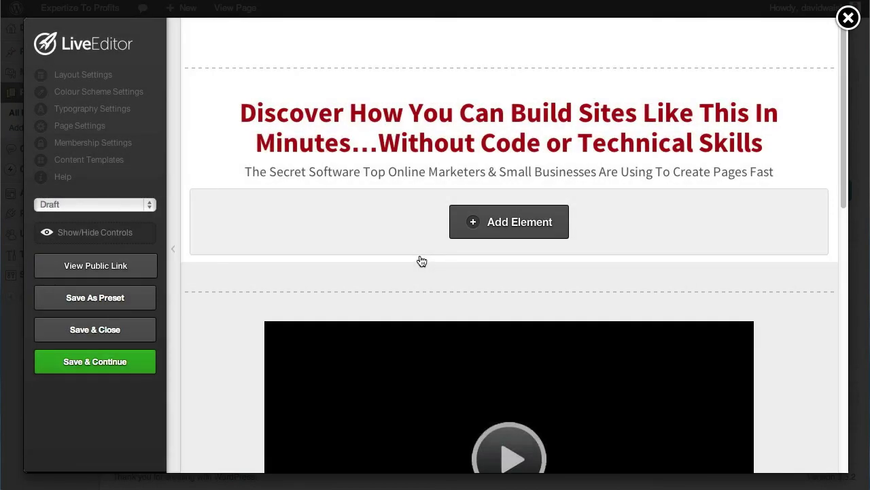